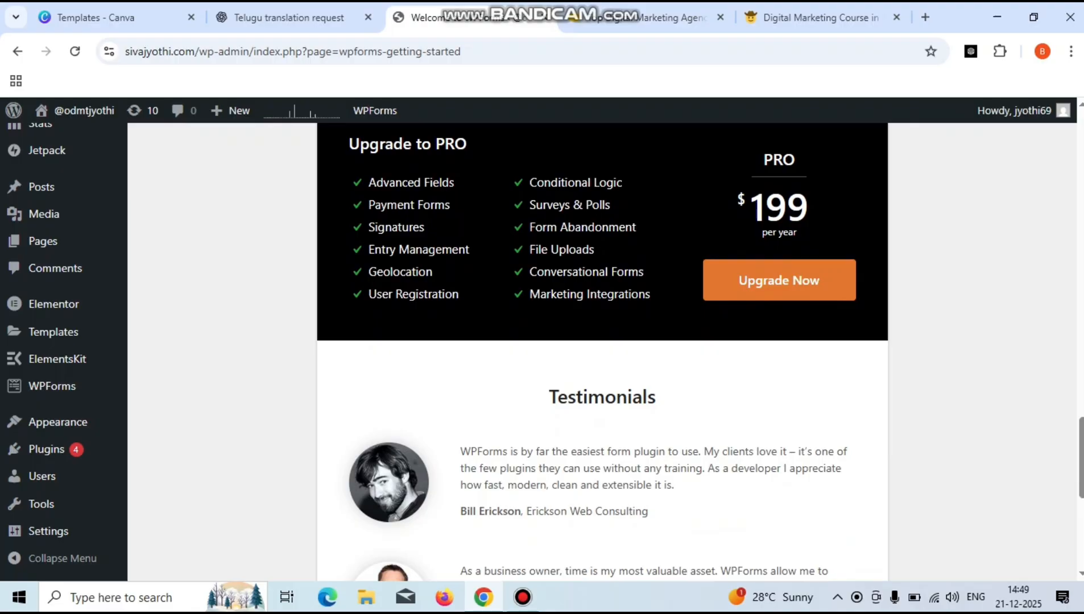
# - Scroll through the splashcodes.com Contact Us page to view the Drop Us a Line form
pyautogui.scroll(15, 603, 352)
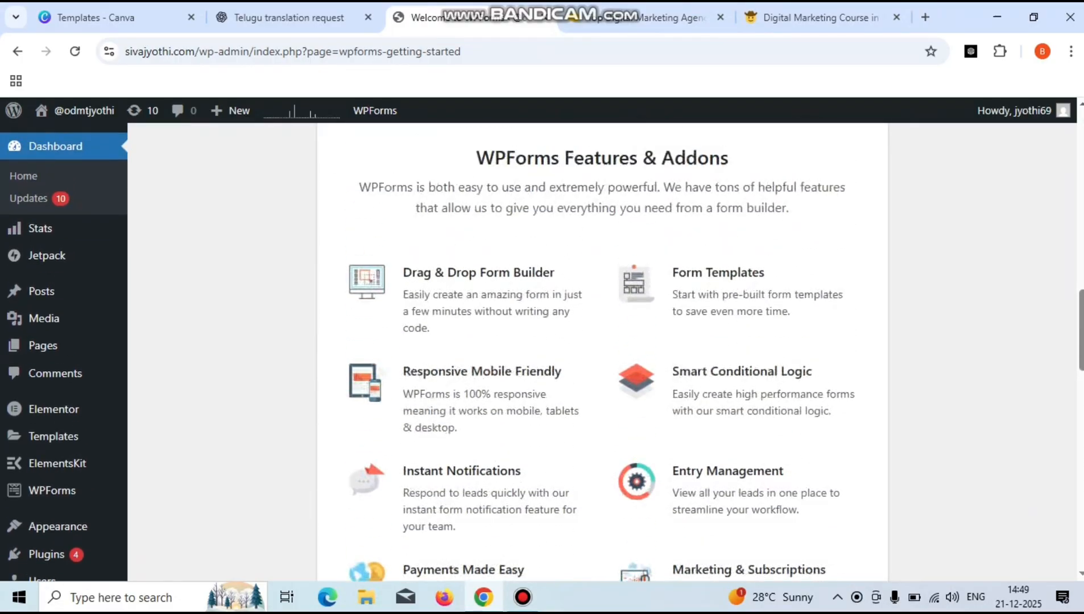
pyautogui.scroll(15, 603, 353)
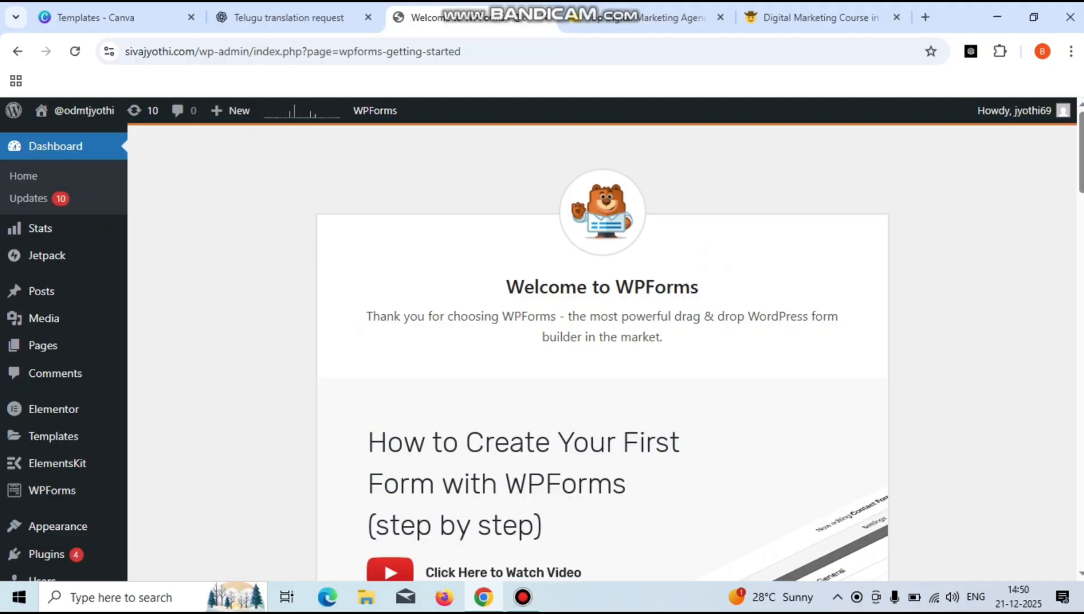
pyautogui.moveTo(53, 490)
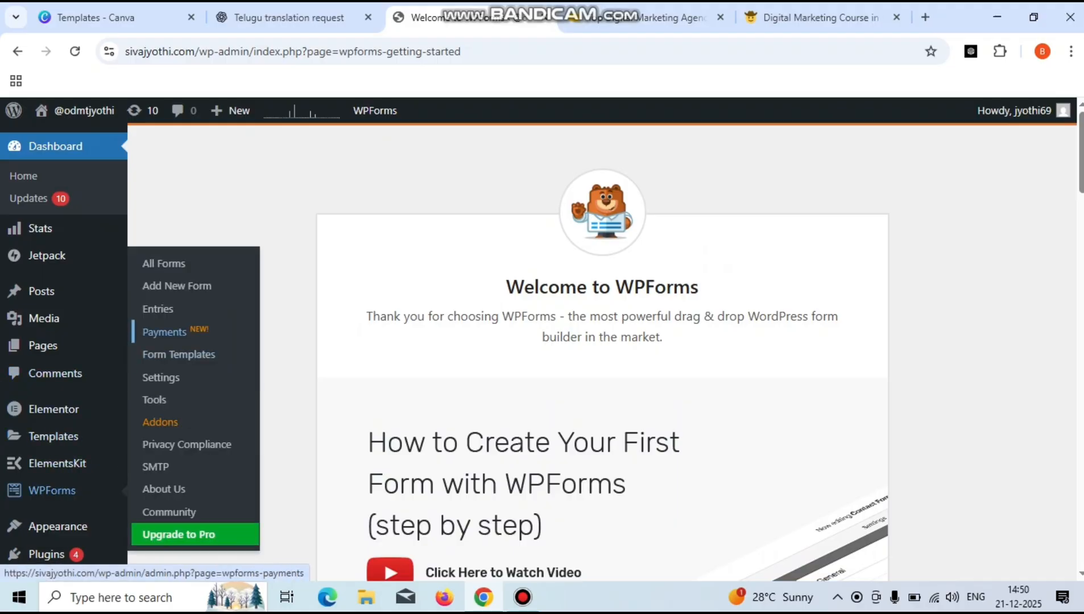
pyautogui.click(176, 285)
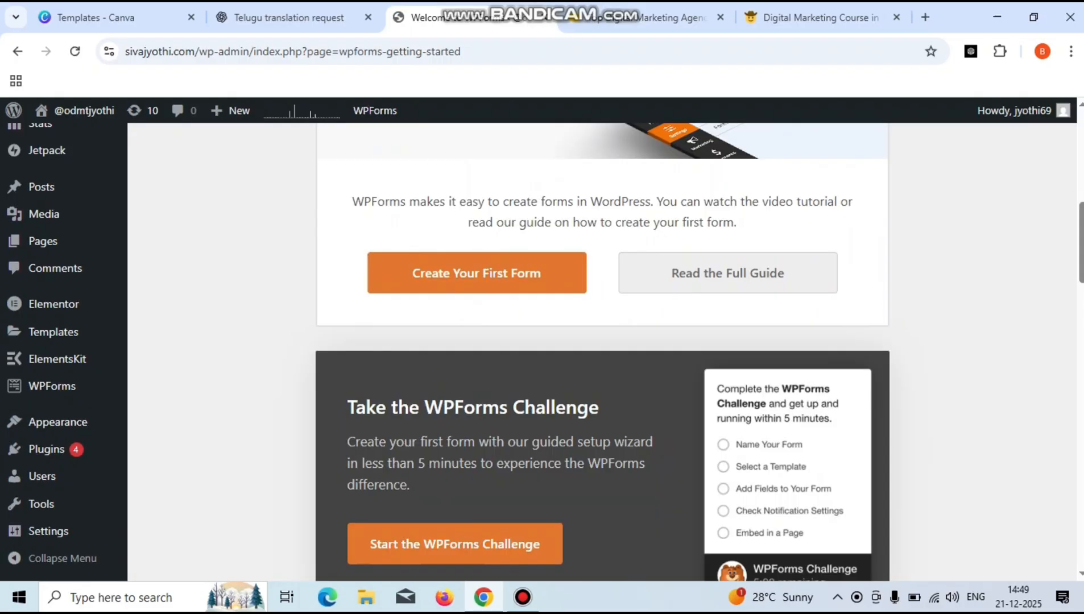
pyautogui.scroll(-5, 603, 353)
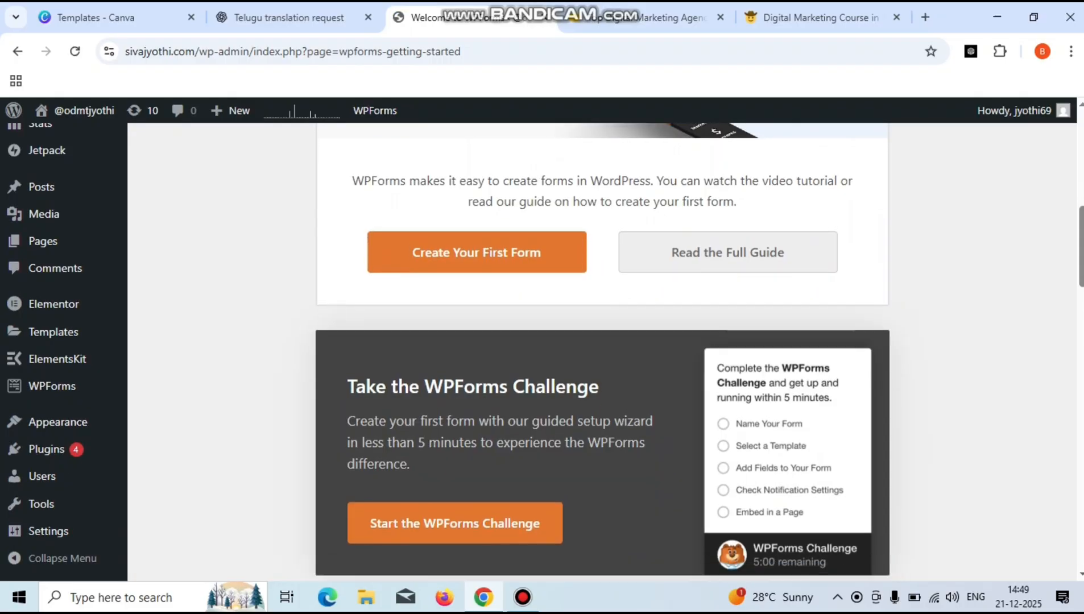
pyautogui.scroll(-10, 603, 353)
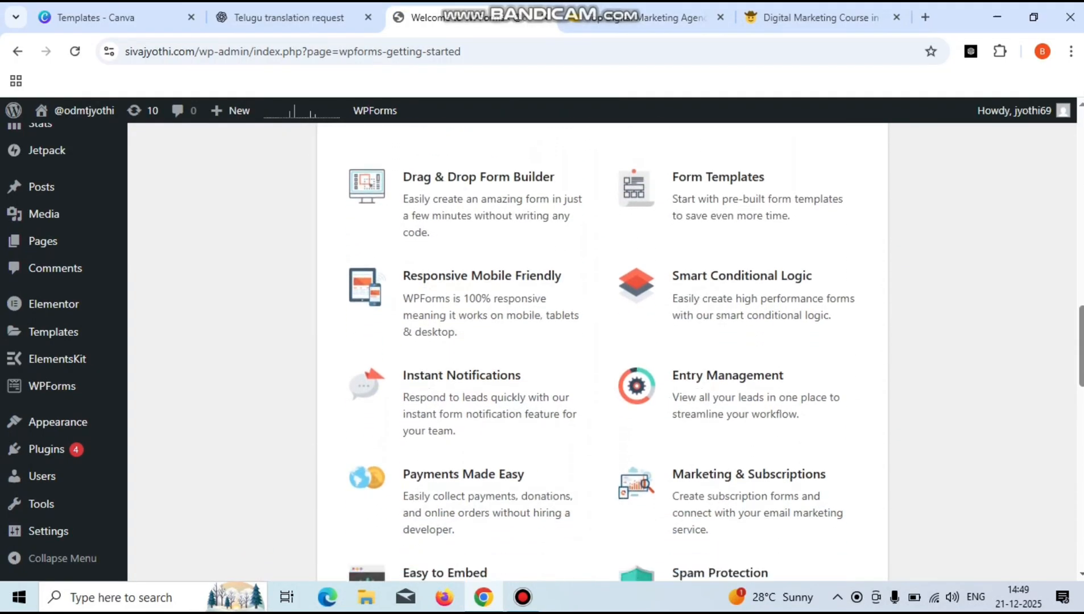
pyautogui.scroll(-1, 603, 353)
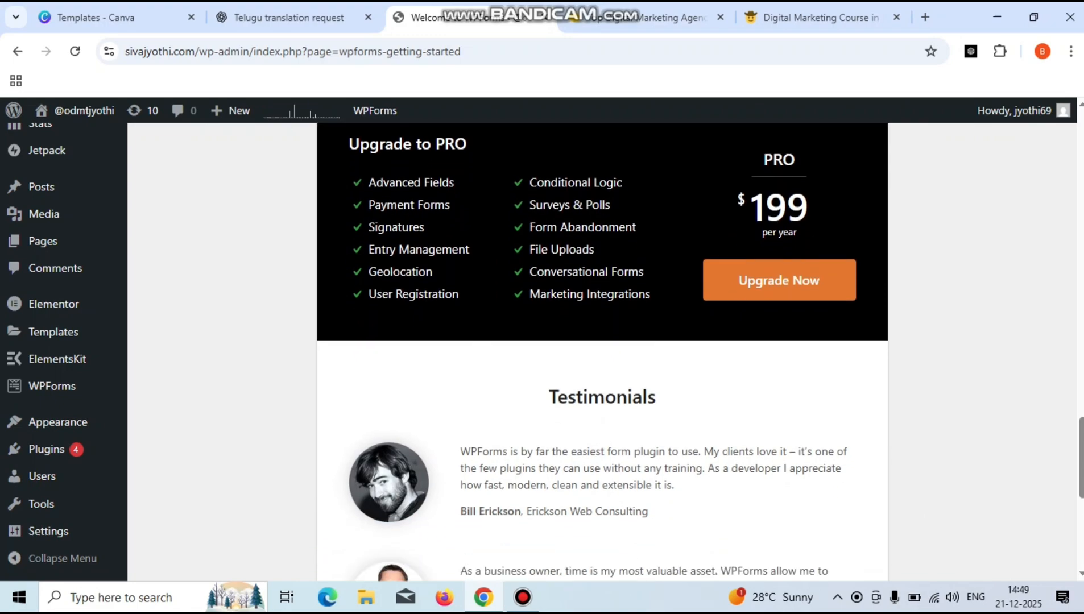
pyautogui.scroll(10, 603, 353)
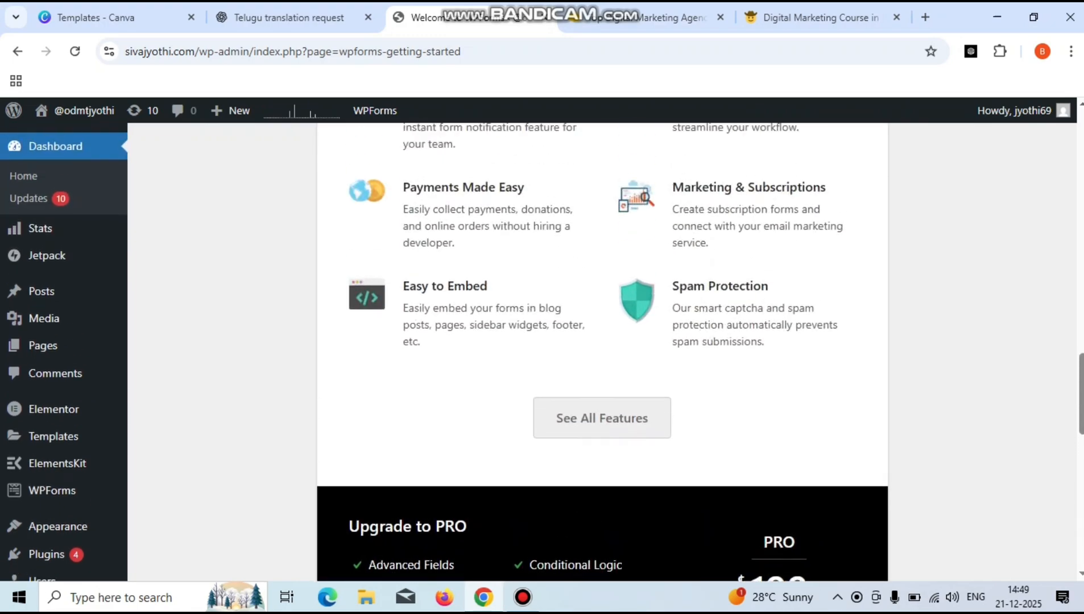
pyautogui.scroll(10, 603, 353)
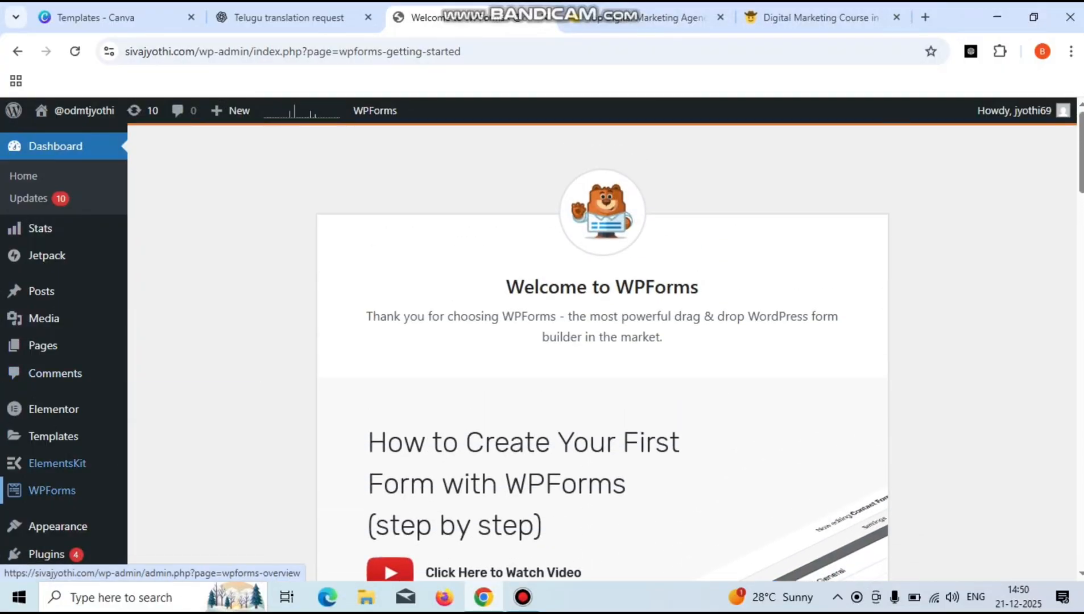
pyautogui.moveTo(52, 490)
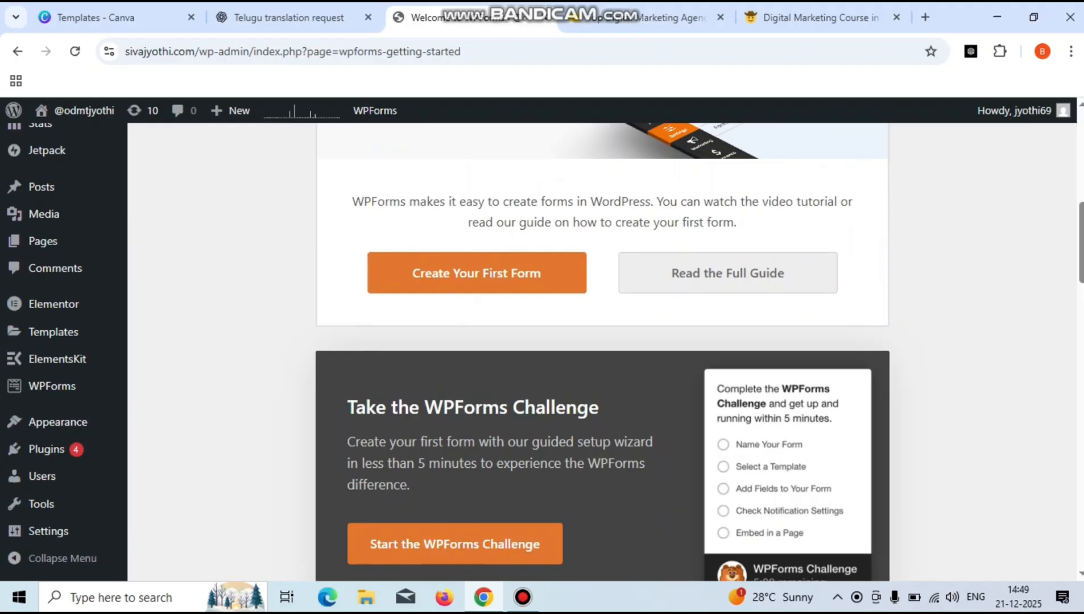
# - Scroll the contact page again to review the form and the WhatsApp chat button
pyautogui.scroll(-8, 603, 353)
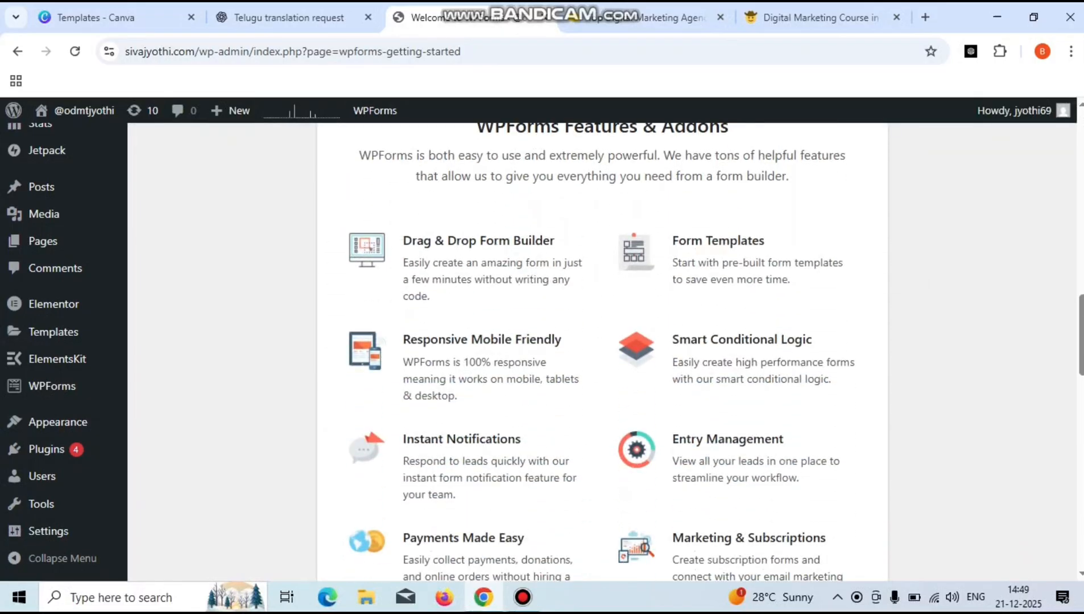
pyautogui.scroll(-10, 603, 353)
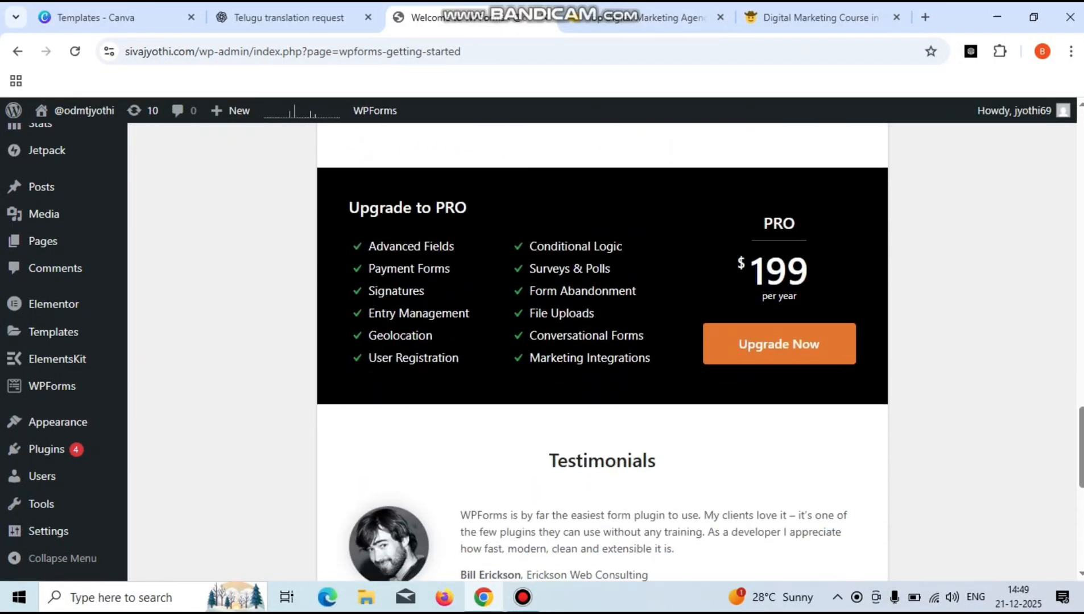
pyautogui.scroll(-2, 603, 353)
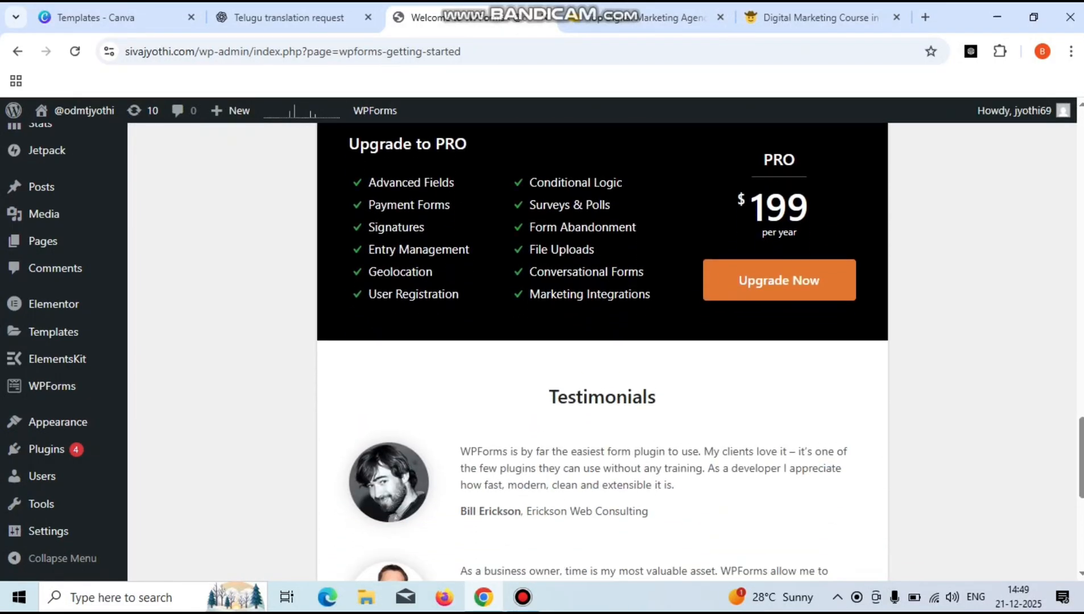
pyautogui.scroll(10, 602, 353)
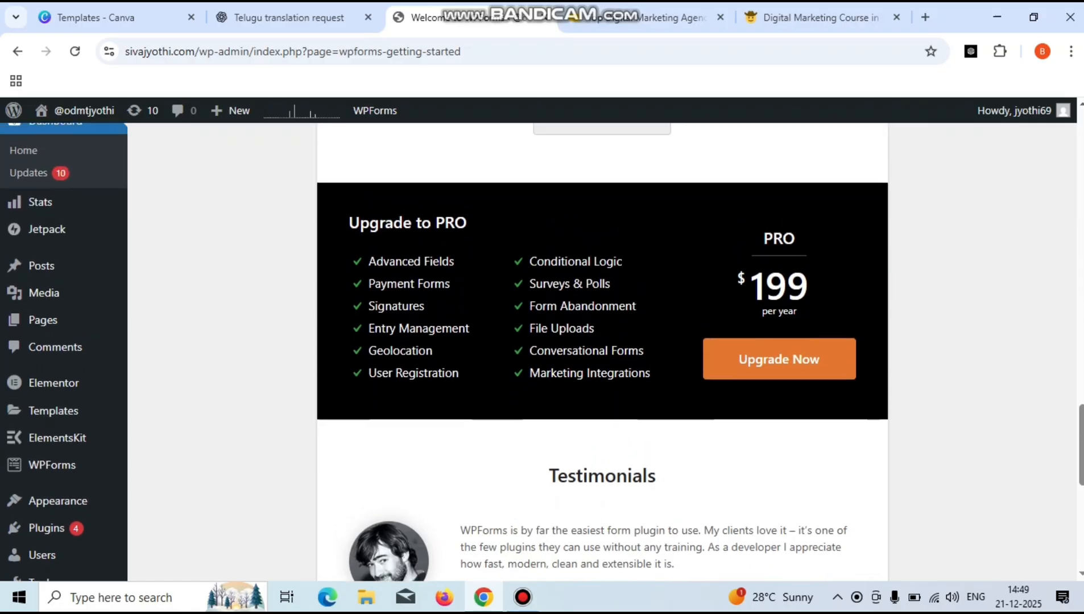
pyautogui.scroll(15, 602, 353)
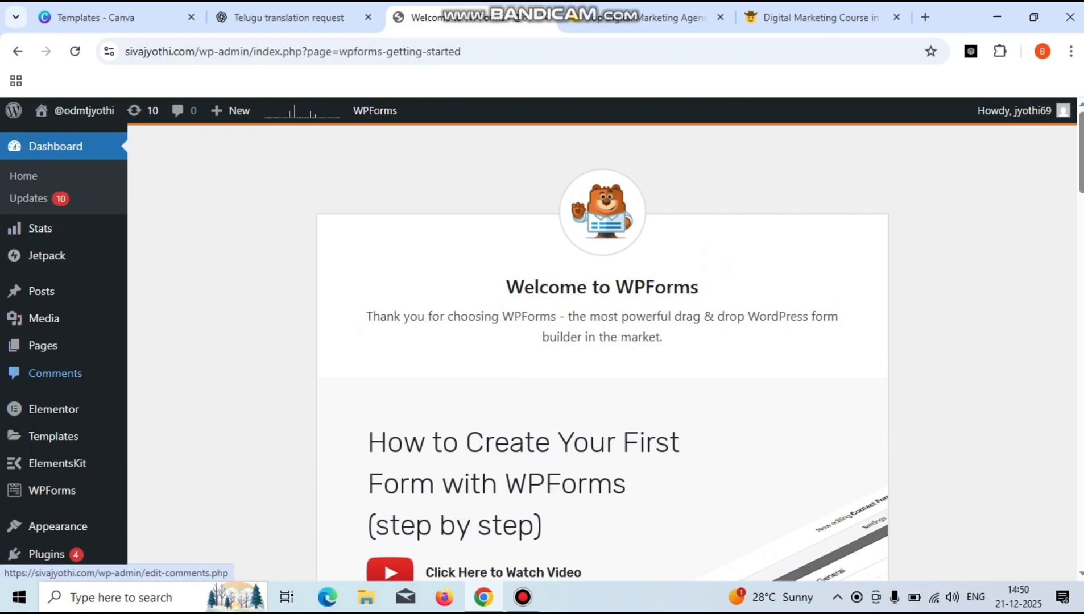
pyautogui.moveTo(51, 490)
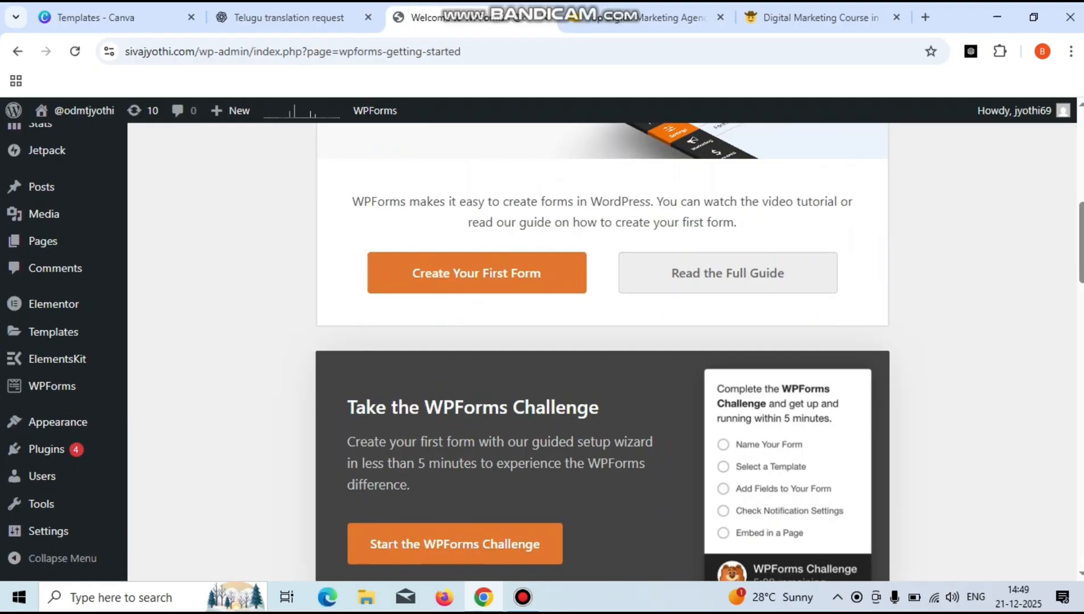
pyautogui.scroll(-8, 603, 353)
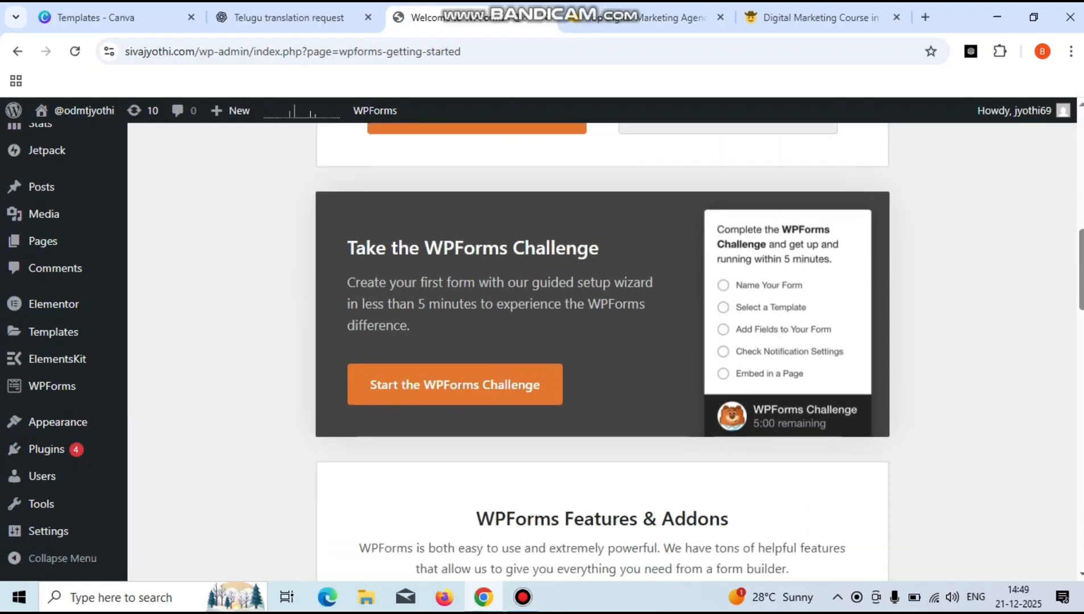
pyautogui.scroll(-12, 603, 353)
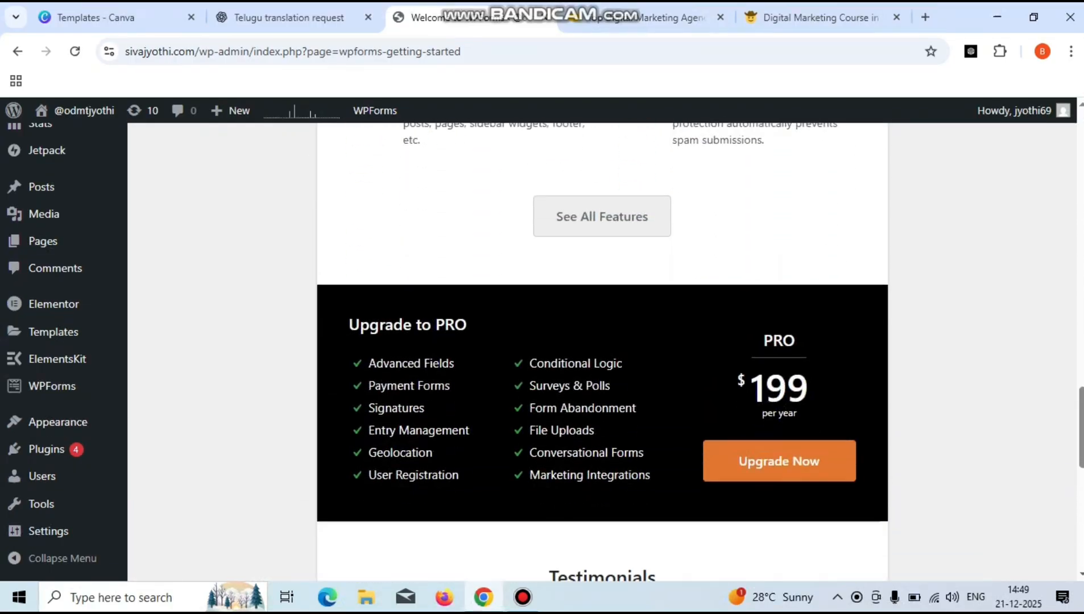
pyautogui.scroll(-1, 603, 353)
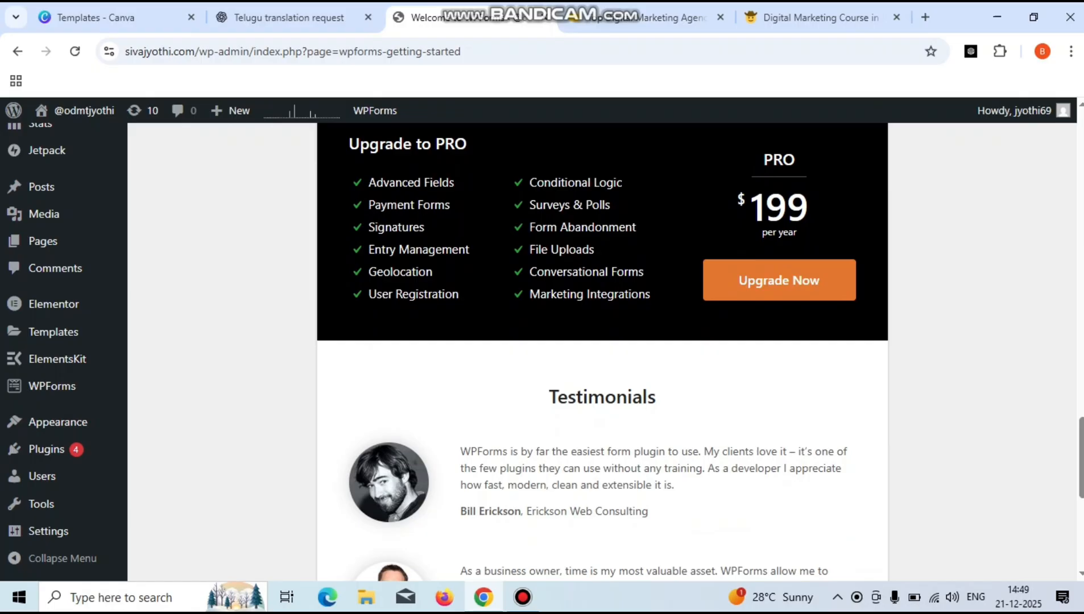
pyautogui.scroll(5, 603, 352)
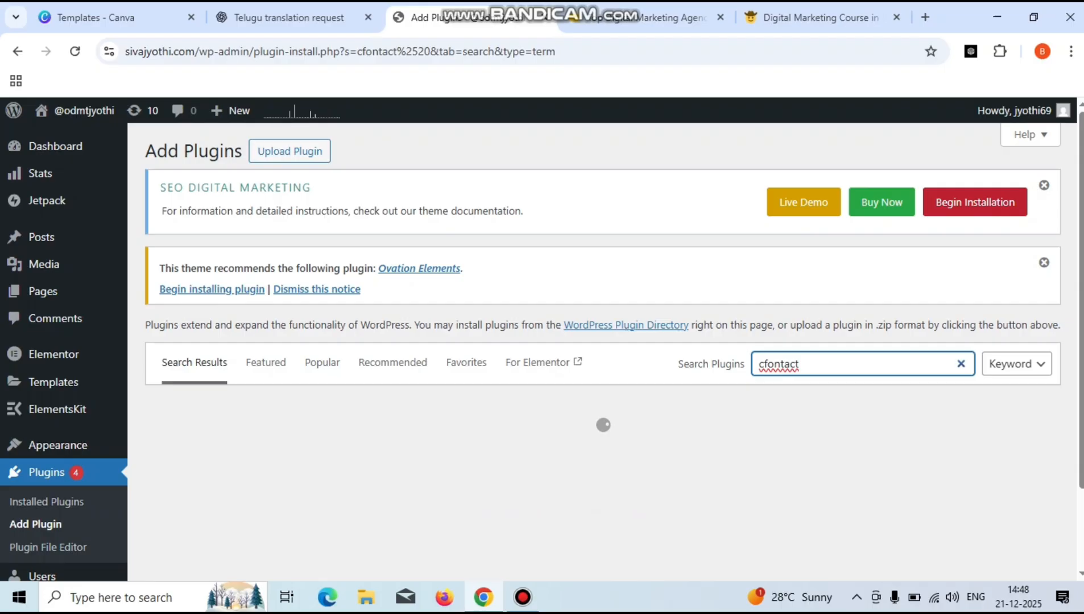
# - Correct the plugin search to 'contact form', then install and activate WPForms – Easy Form Builder
pyautogui.press('BackSpace')
pyautogui.click(798, 364)
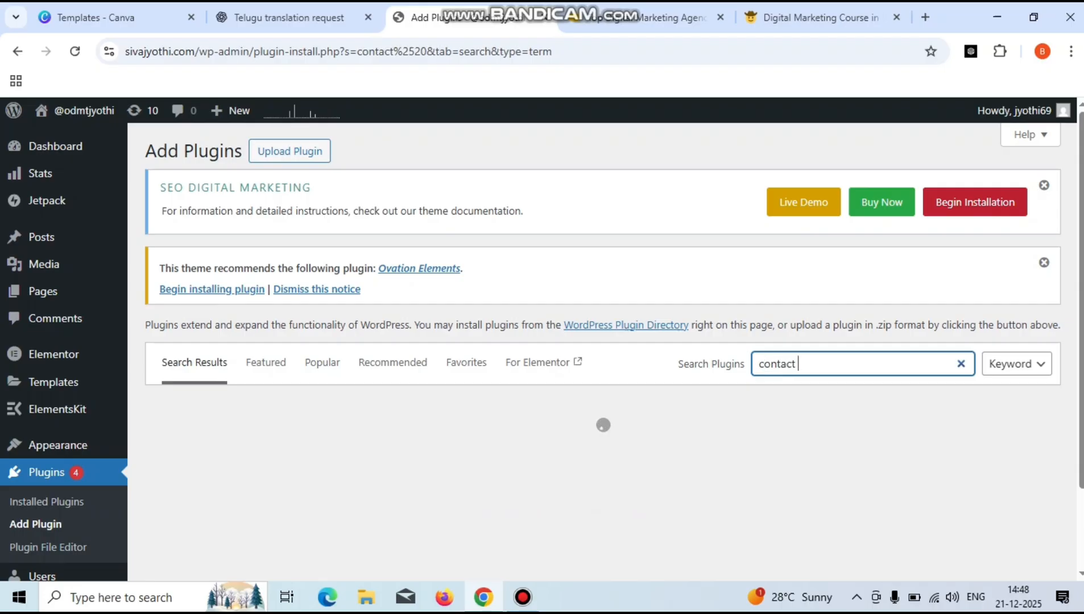
pyautogui.write('form')
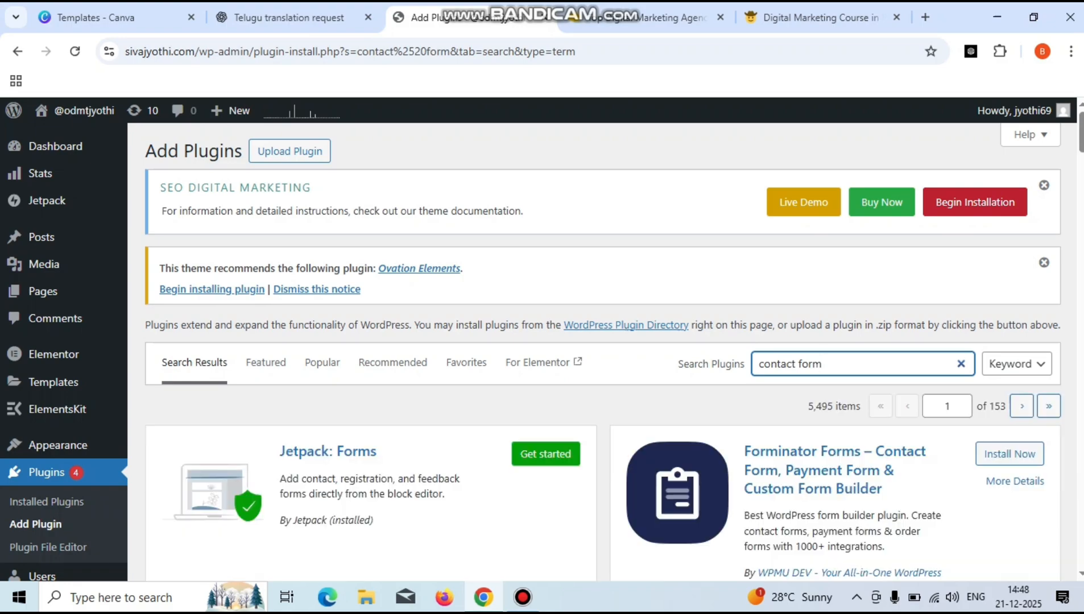
pyautogui.scroll(-5, 603, 353)
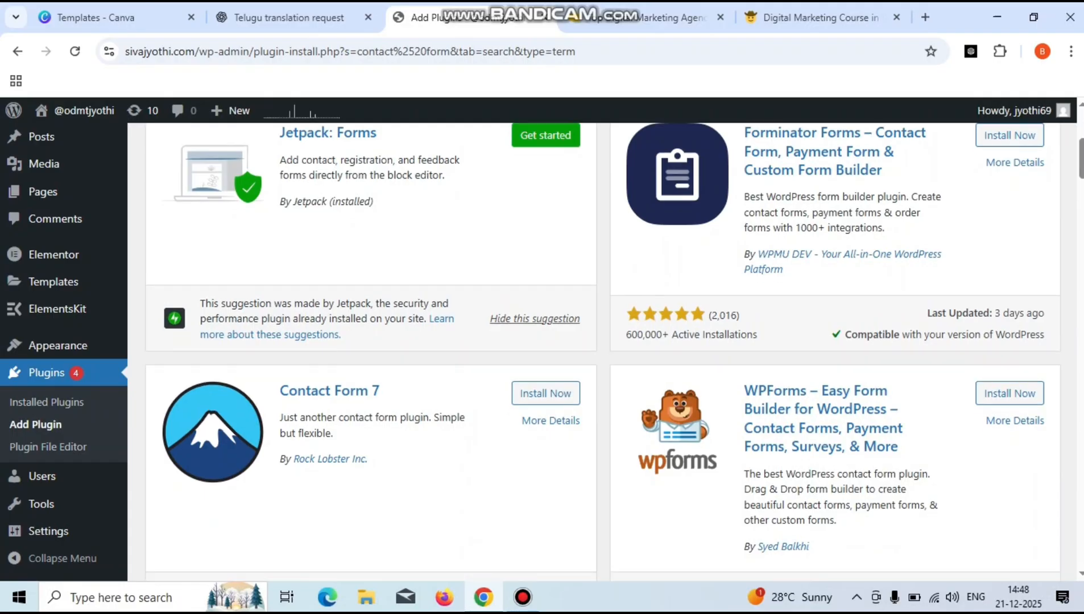
pyautogui.scroll(-1, 603, 352)
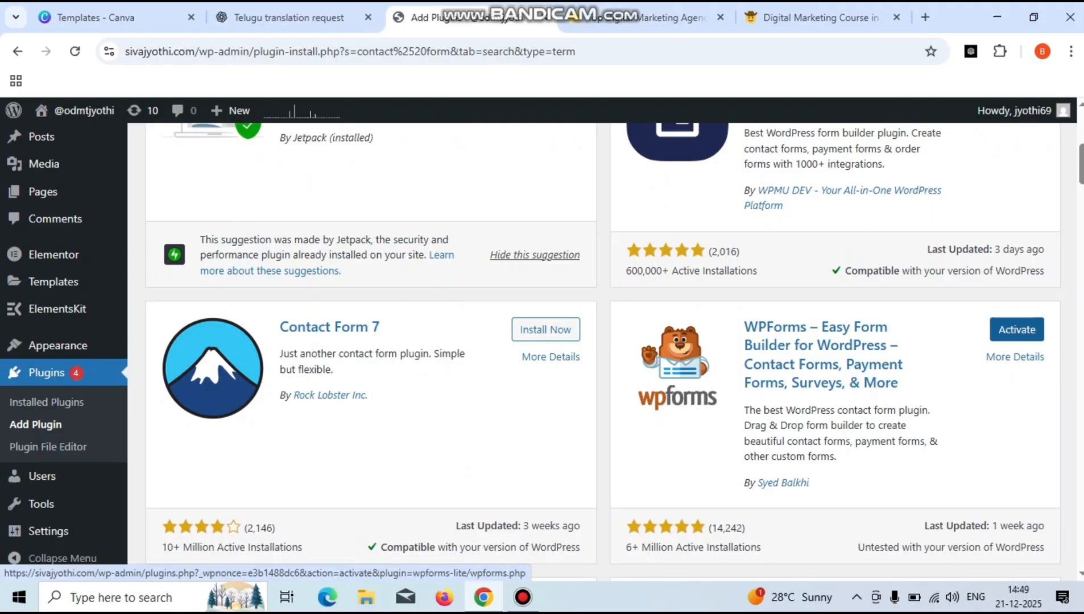
pyautogui.click(1017, 330)
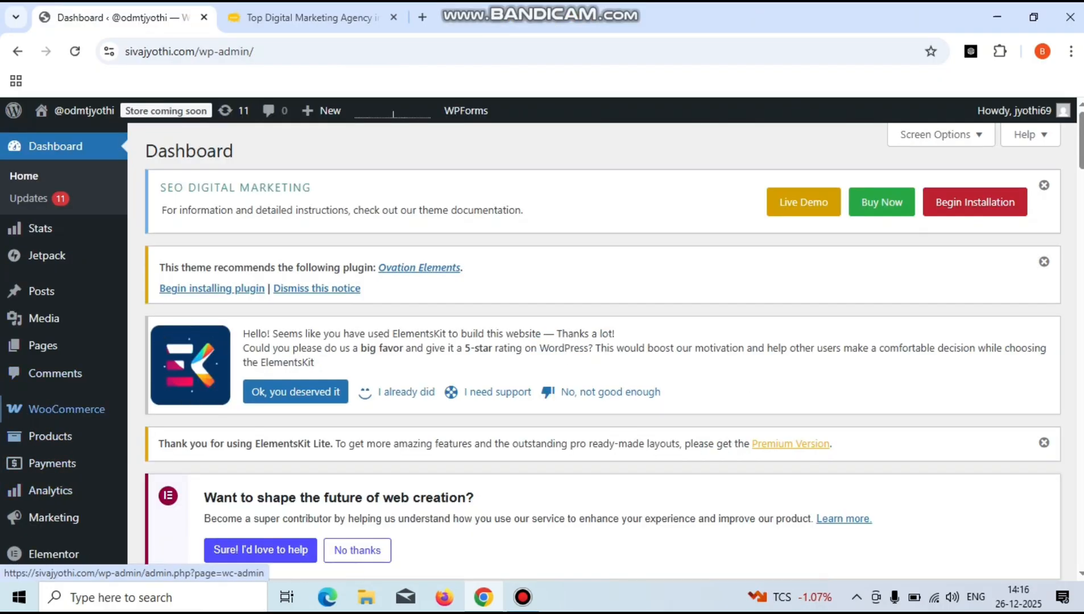
# - Start a new form from WPForms > Add New Form in the admin sidebar
pyautogui.moveTo(54, 518)
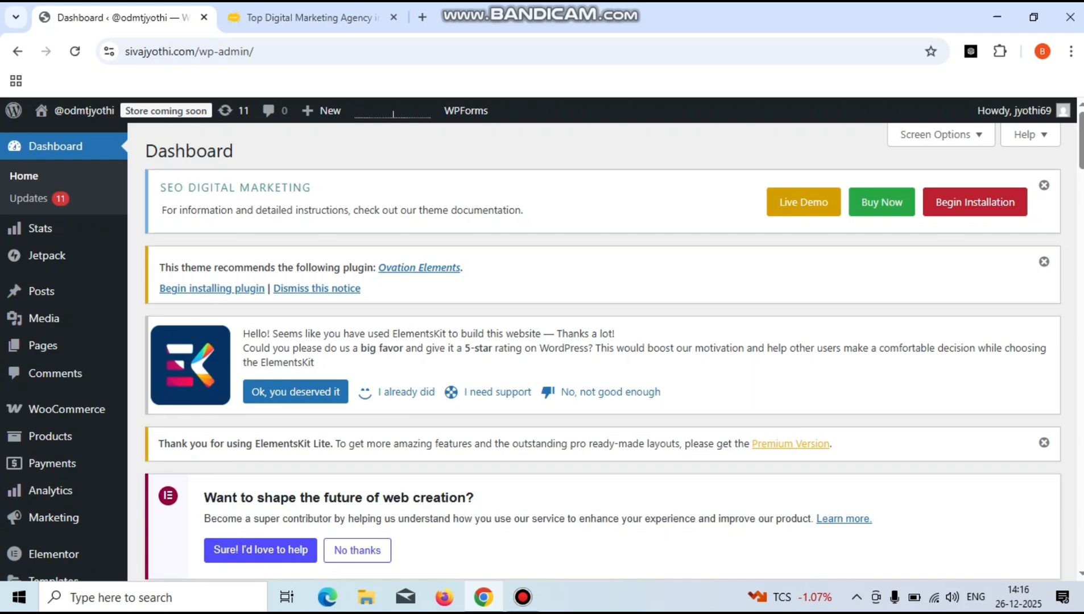
pyautogui.scroll(-2, 603, 353)
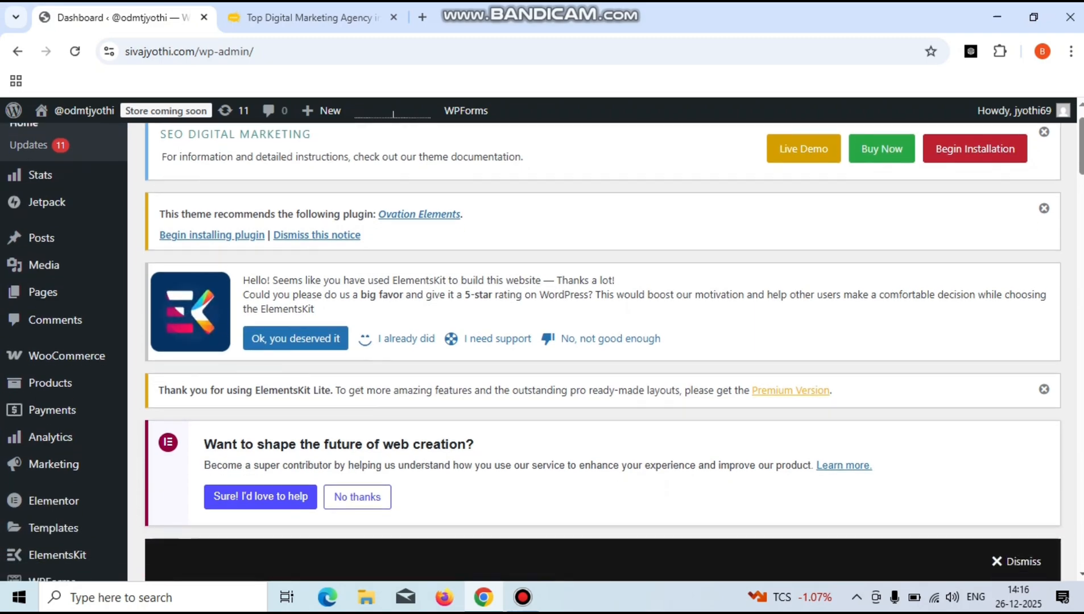
pyautogui.scroll(-1, 604, 352)
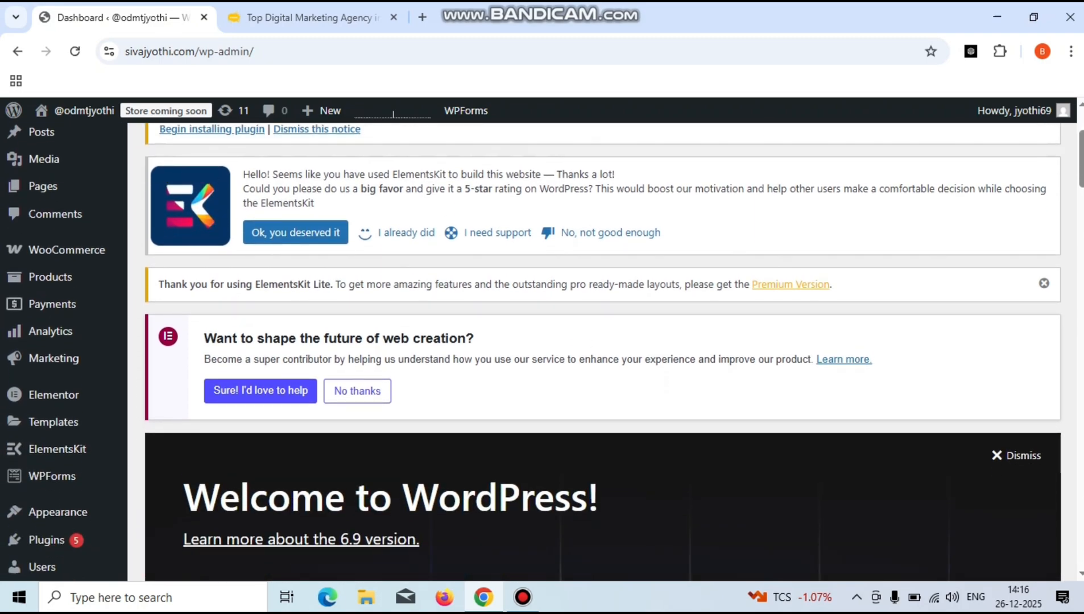
pyautogui.moveTo(57, 476)
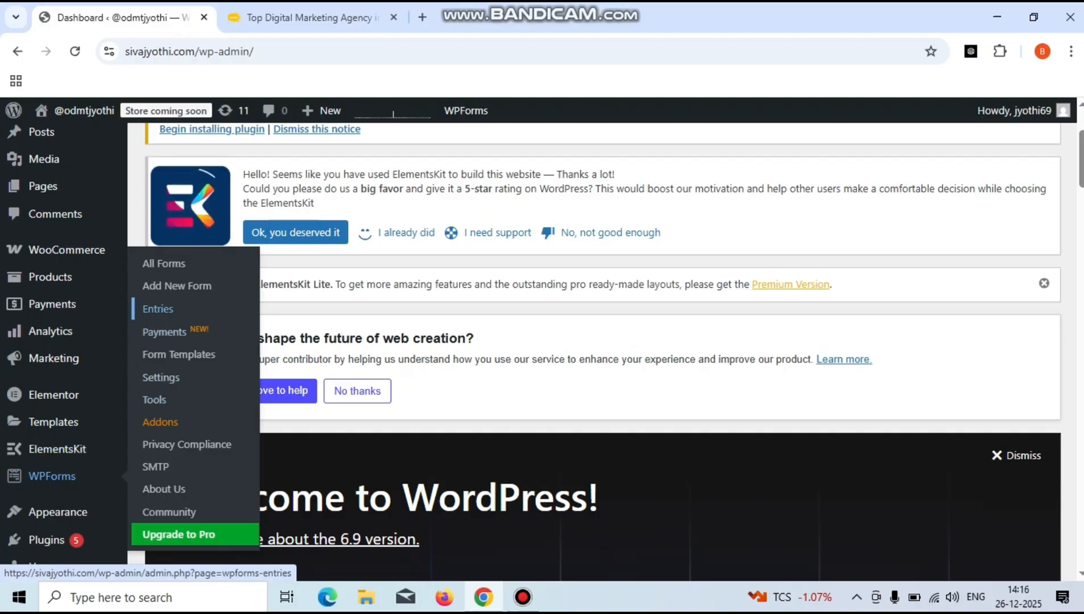
pyautogui.click(176, 285)
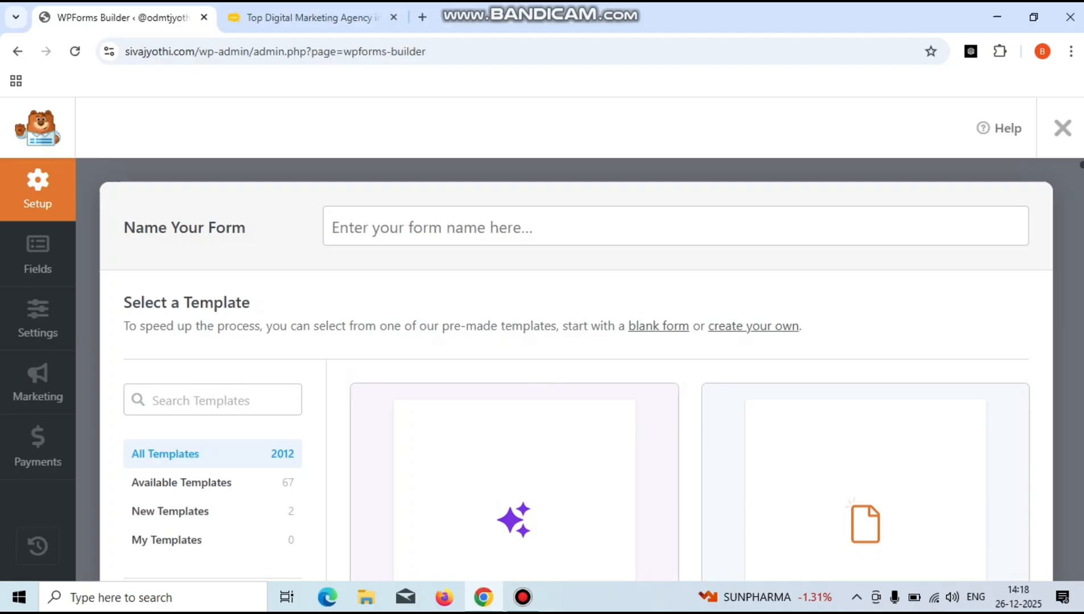
# - Browse the template list and return to the Simple Contact Form and Newsletter Signup Form cards
pyautogui.scroll(-12, 569, 369)
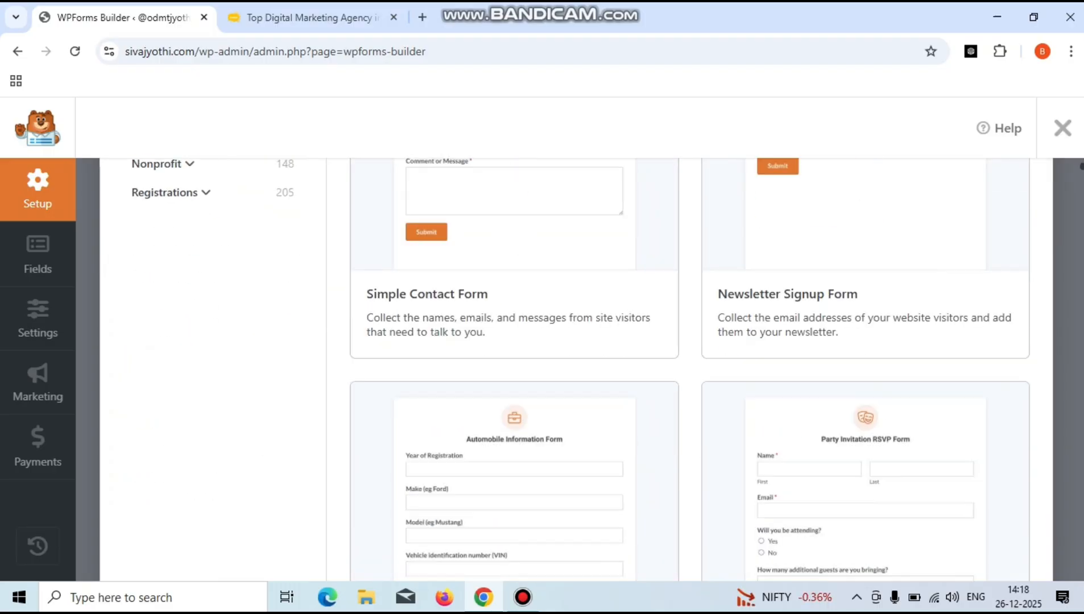
pyautogui.scroll(-6, 689, 370)
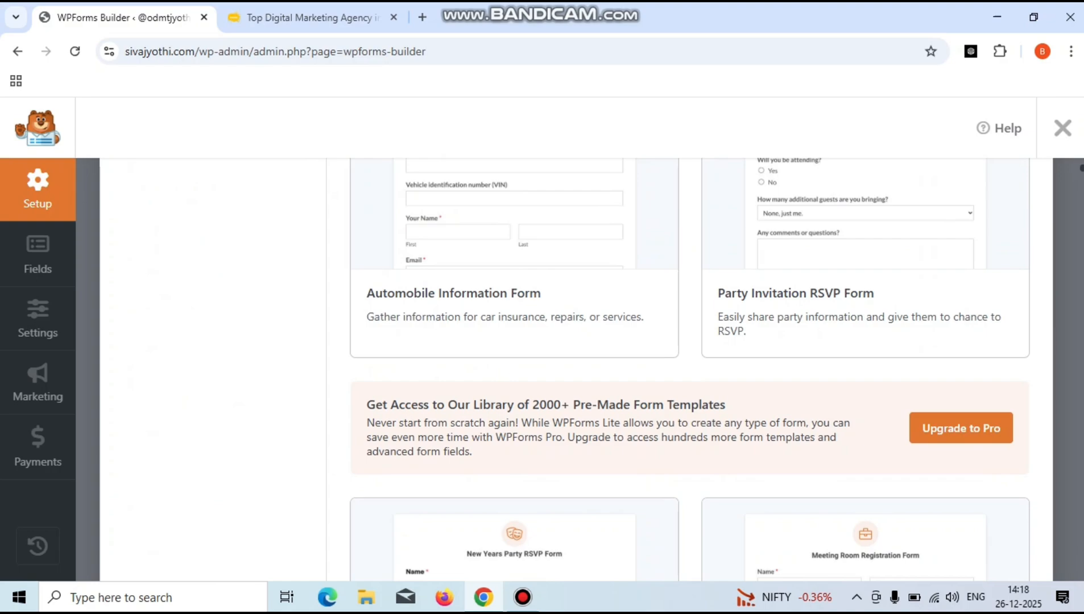
pyautogui.scroll(-17, 689, 369)
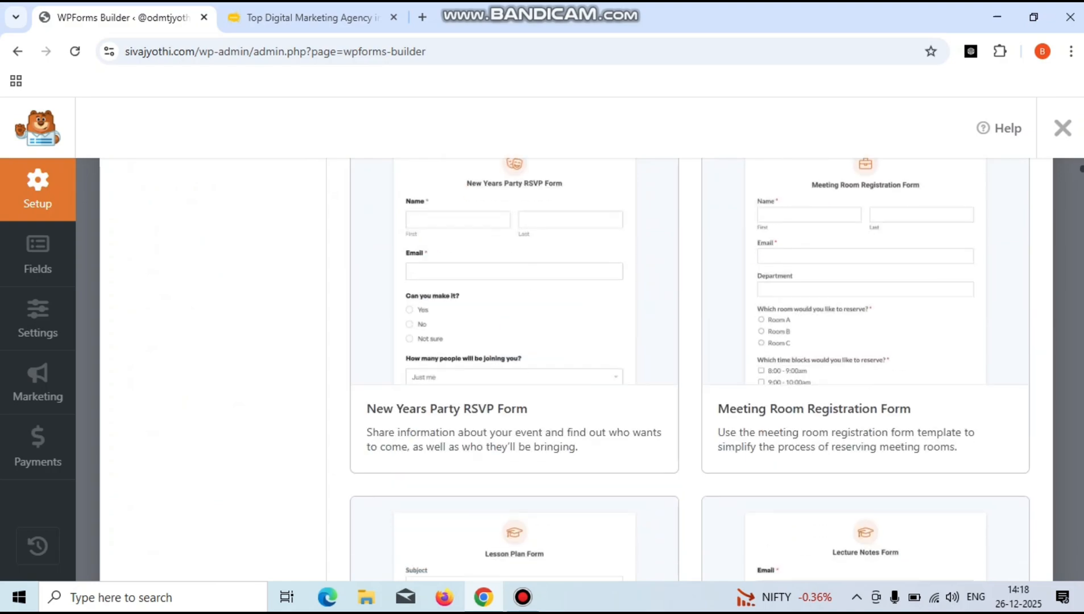
pyautogui.scroll(-13, 689, 370)
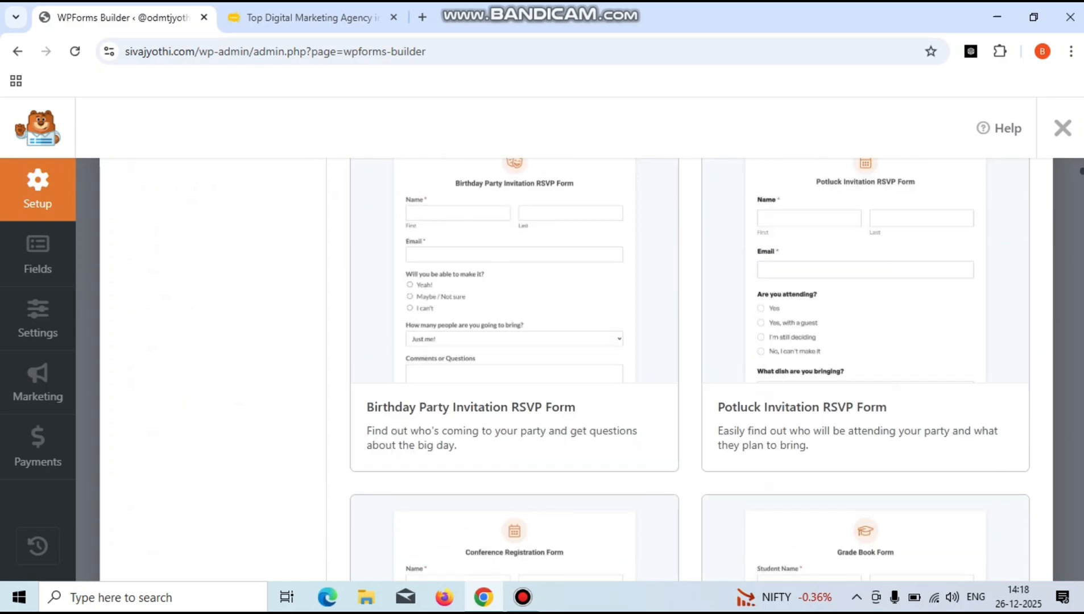
pyautogui.scroll(-6, 689, 369)
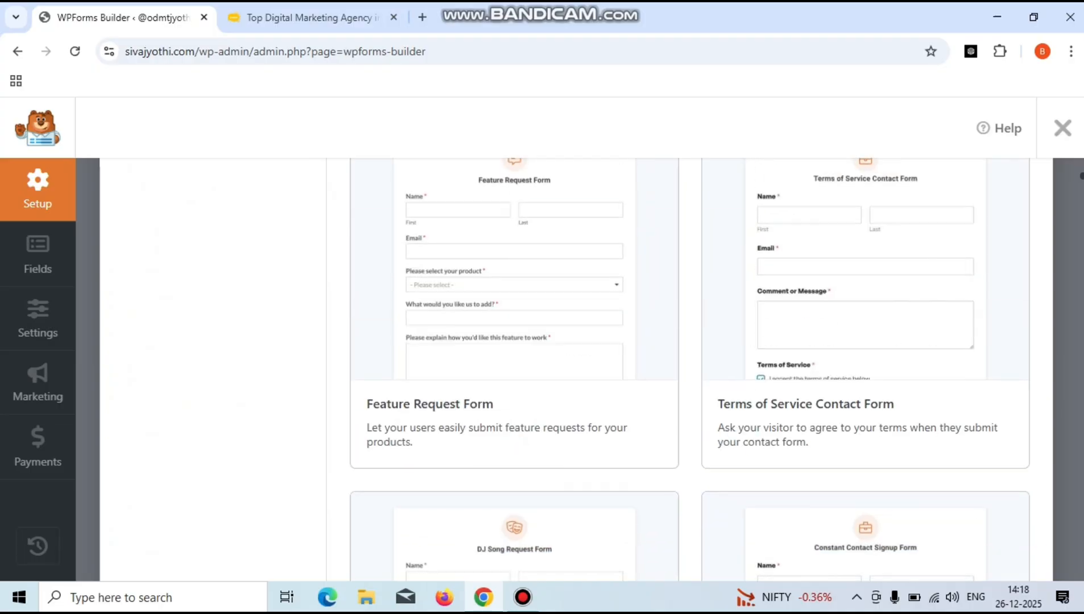
pyautogui.scroll(-6, 690, 370)
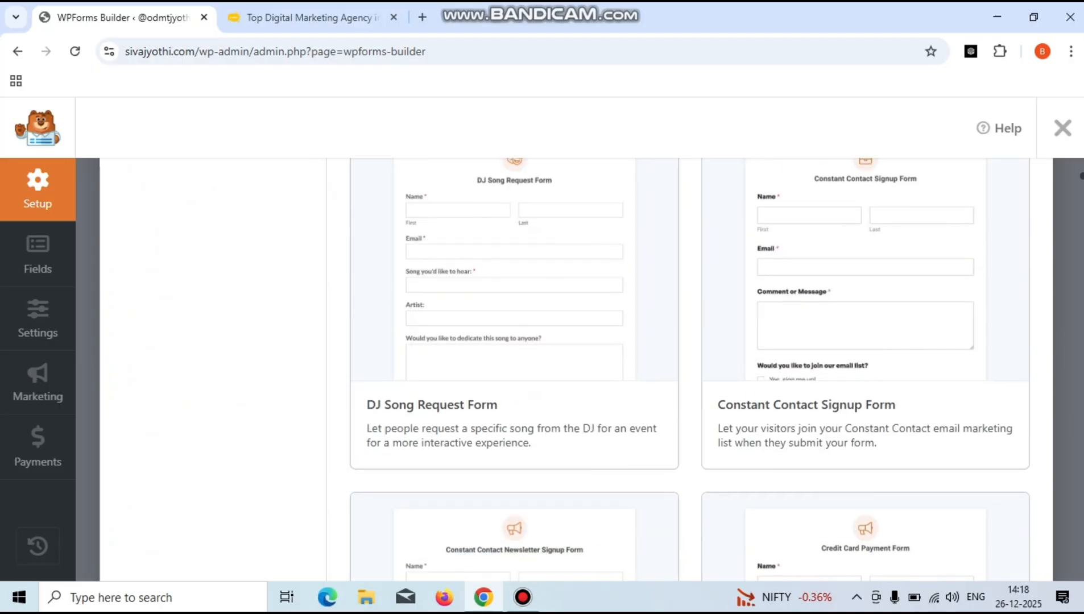
pyautogui.scroll(-6, 689, 370)
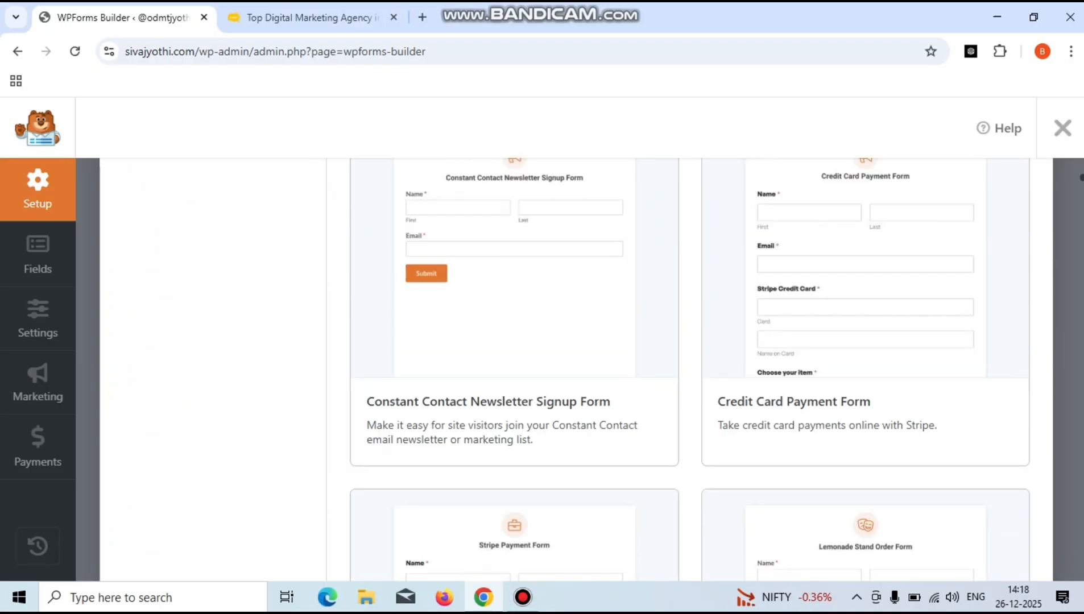
pyautogui.scroll(-10, 689, 370)
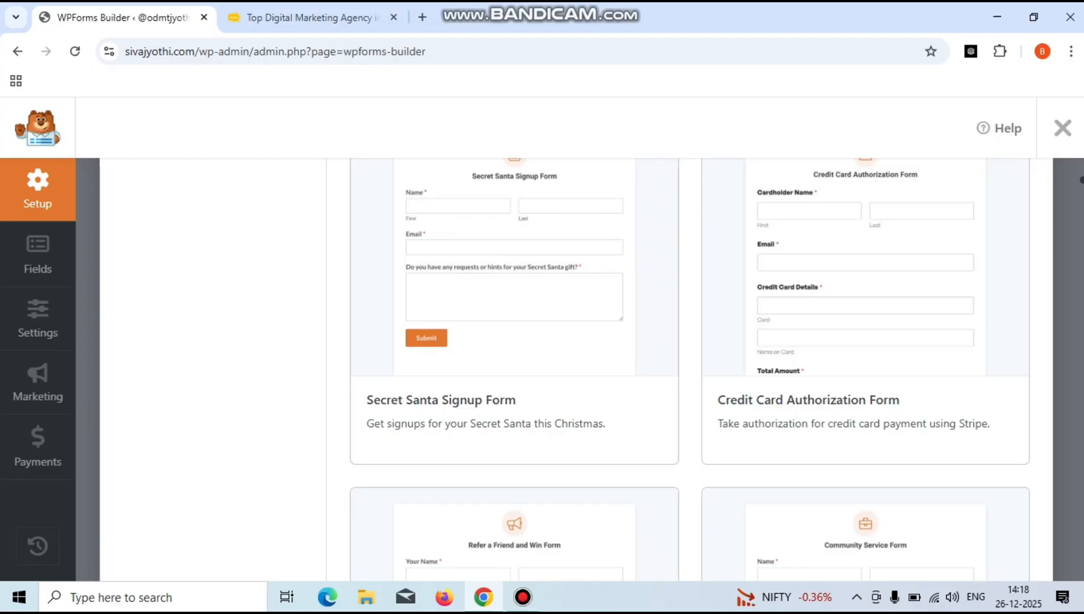
pyautogui.scroll(12, 689, 370)
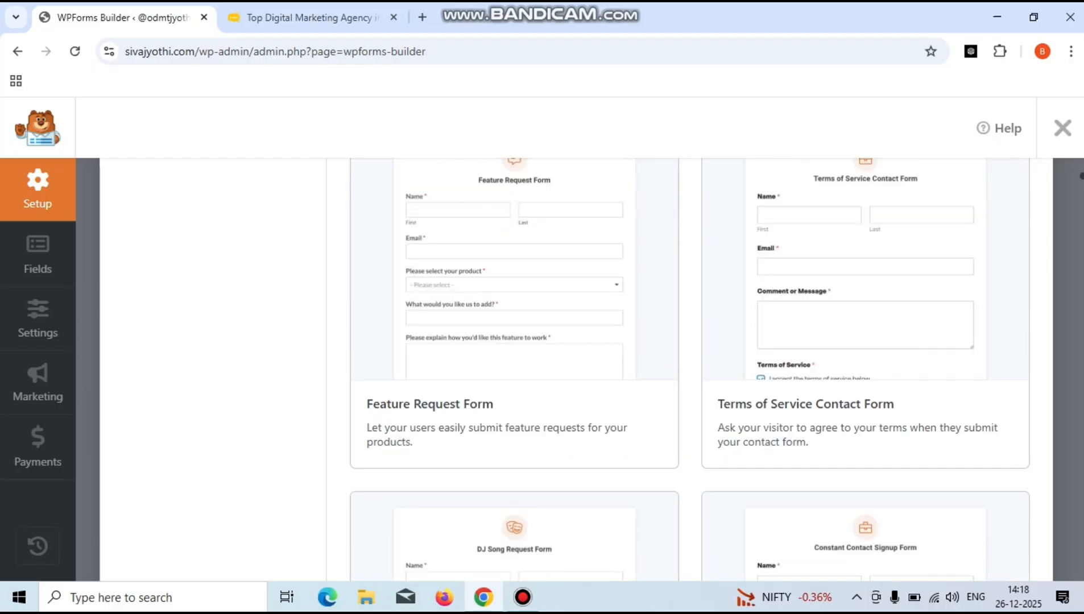
pyautogui.scroll(12, 690, 369)
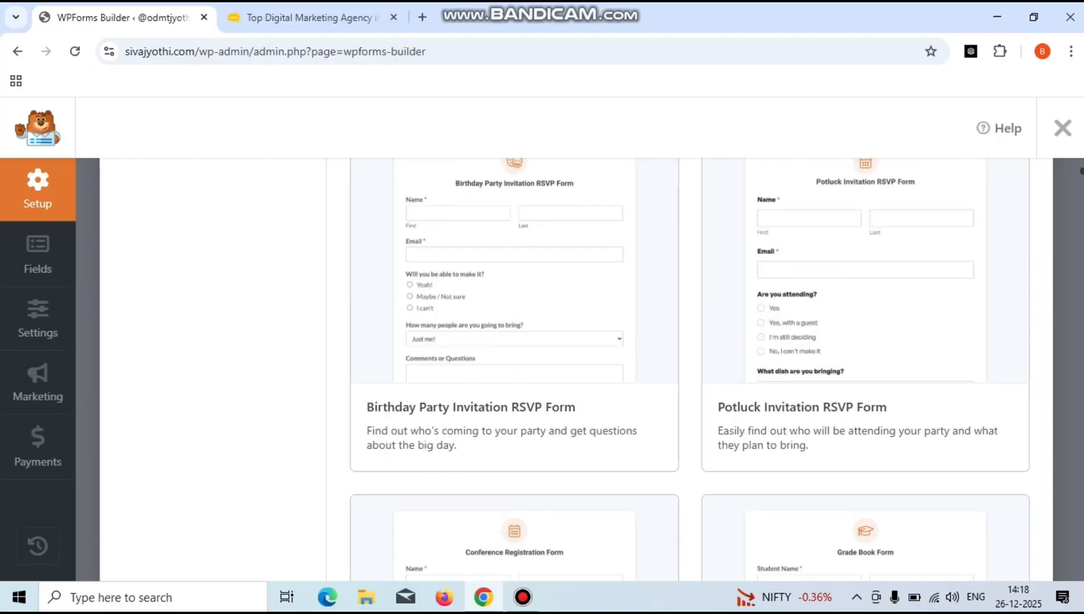
pyautogui.scroll(3, 690, 370)
pyautogui.scroll(10, 690, 369)
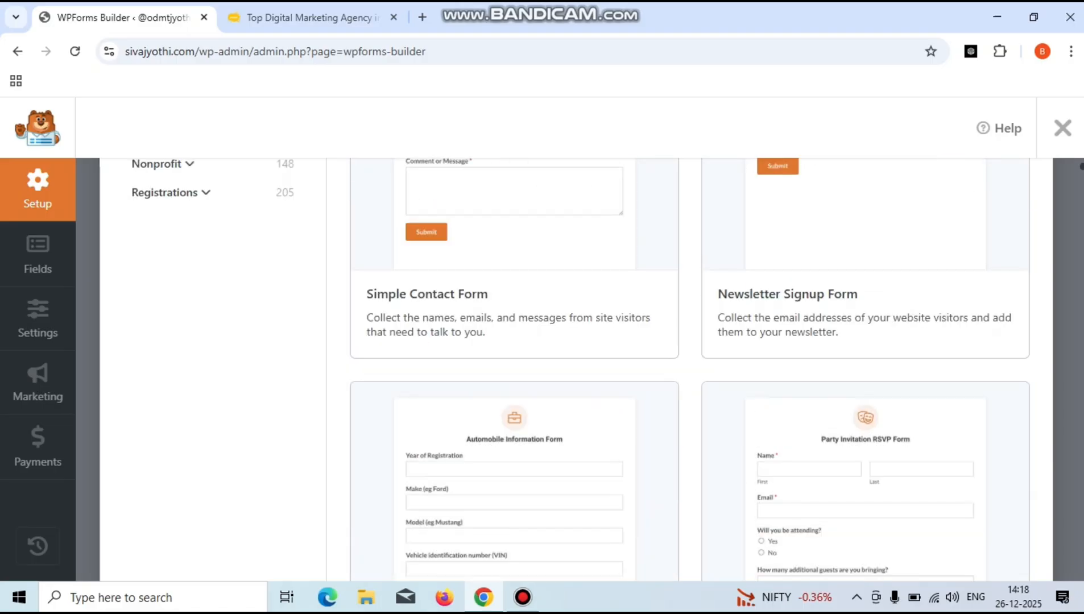
pyautogui.scroll(2, 796, 370)
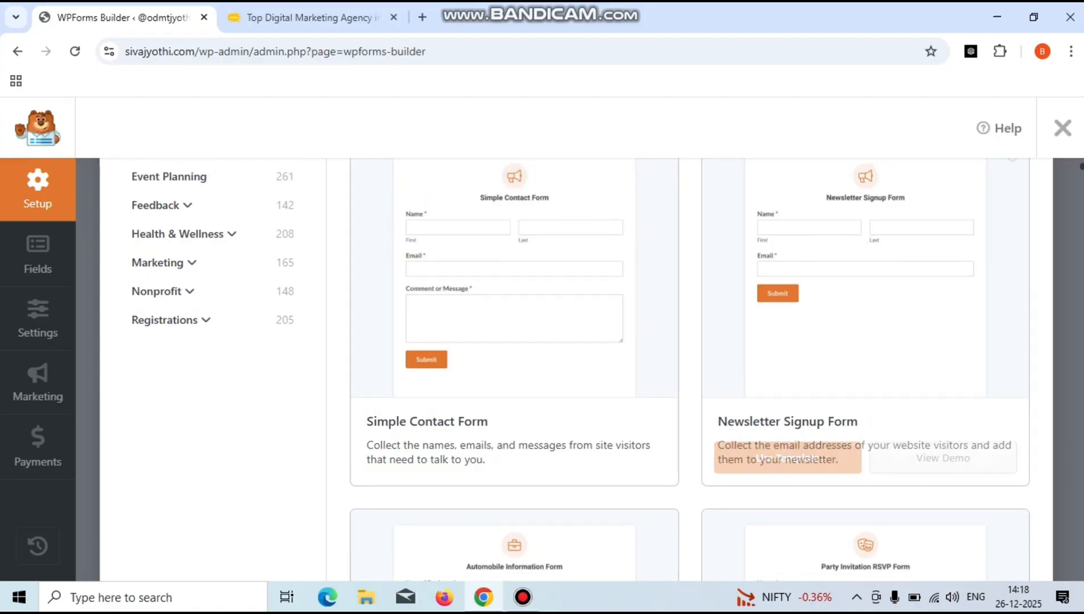
# - Build a form from the Newsletter Signup template and erase its Form Name in General settings
pyautogui.click(788, 458)
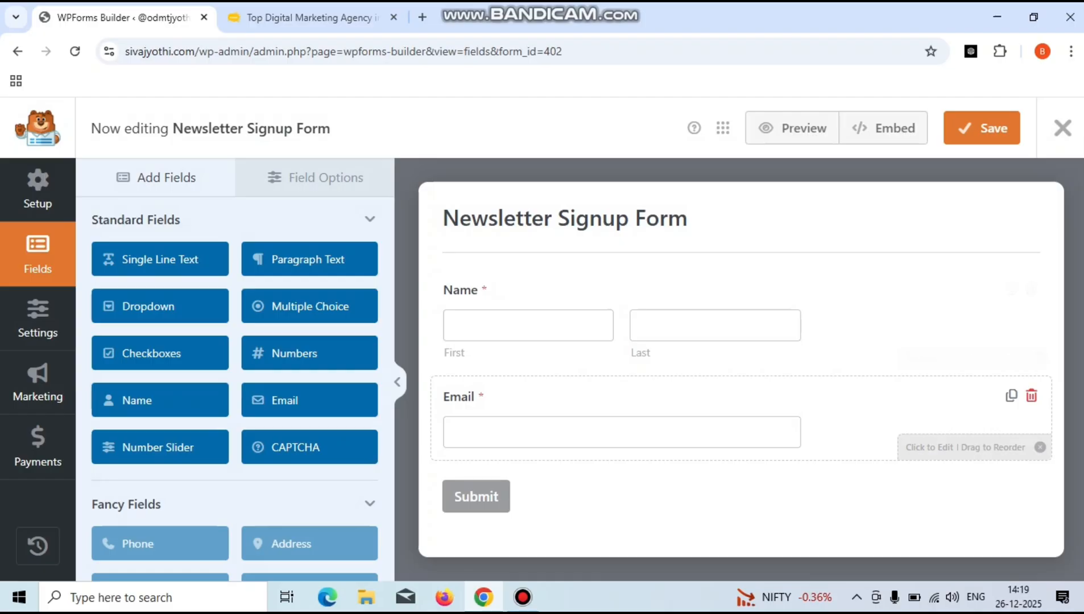
pyautogui.click(683, 326)
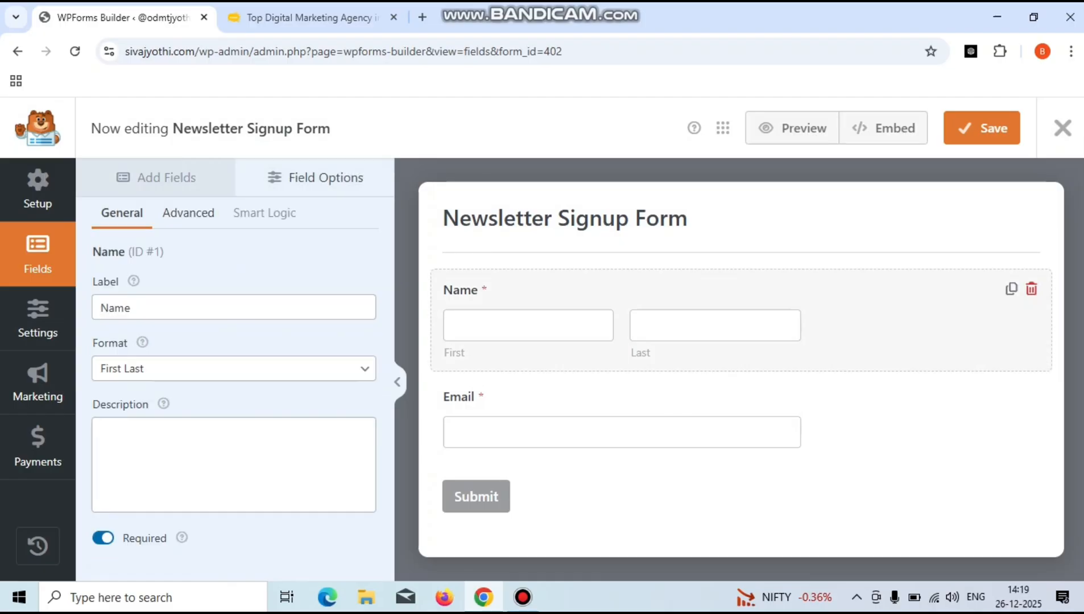
pyautogui.click(565, 218)
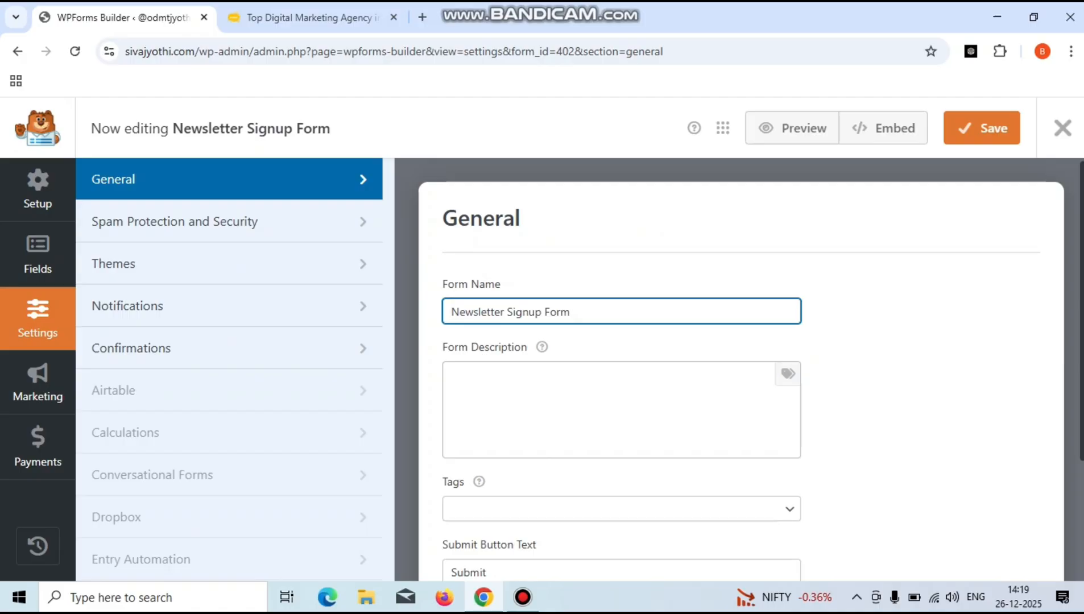
pyautogui.press('BackSpace')
pyautogui.press('BackSpace')
pyautogui.press('BackSpace')
pyautogui.press('BackSpace')
pyautogui.press('BackSpace')
pyautogui.press('BackSpace')
pyautogui.press('BackSpace')
pyautogui.press('BackSpace')
pyautogui.press('BackSpace')
pyautogui.press('BackSpace')
pyautogui.press('BackSpace')
pyautogui.press('BackSpace')
pyautogui.press('BackSpace')
pyautogui.press('BackSpace')
pyautogui.press('BackSpace')
pyautogui.press('BackSpace')
pyautogui.press('BackSpace')
pyautogui.press('BackSpace')
pyautogui.press('BackSpace')
pyautogui.press('BackSpace')
pyautogui.press('BackSpace')
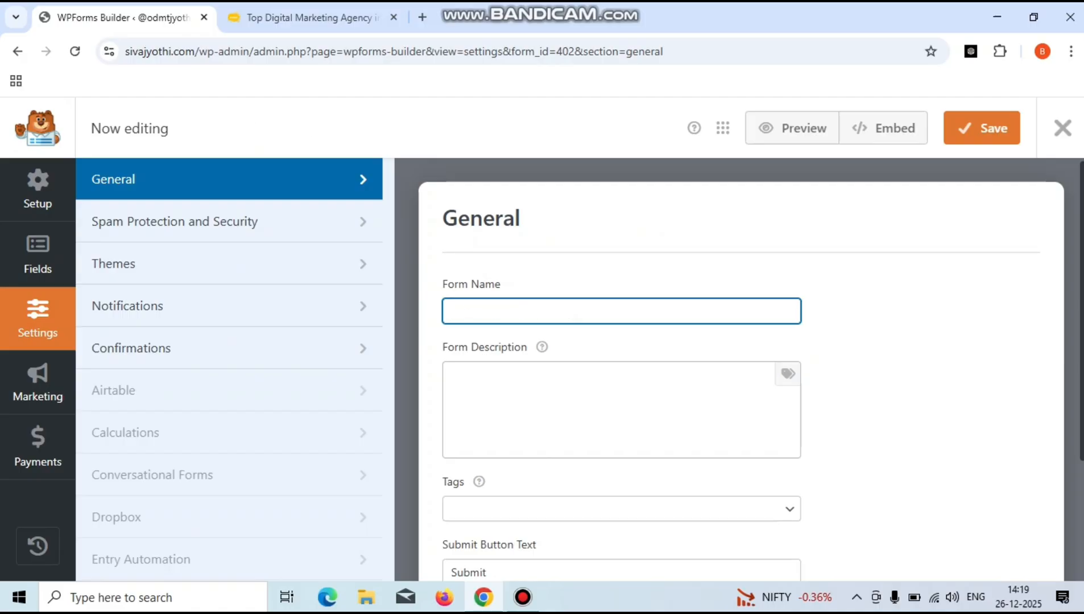
# - Name the form 'Contact Form' and go back to the Fields panel
pyautogui.write('Contact ')
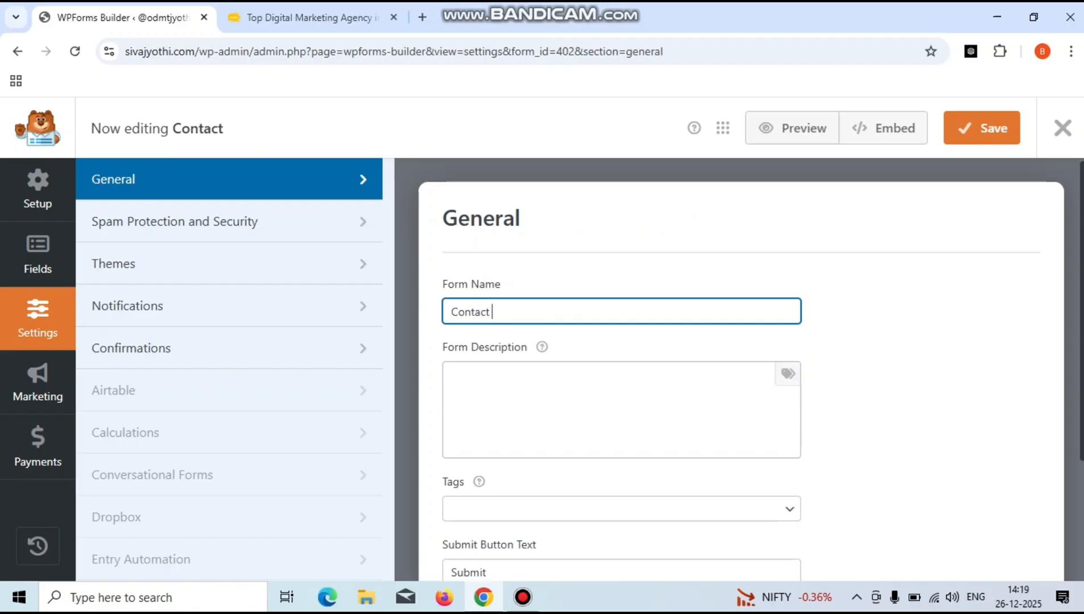
pyautogui.write('Form')
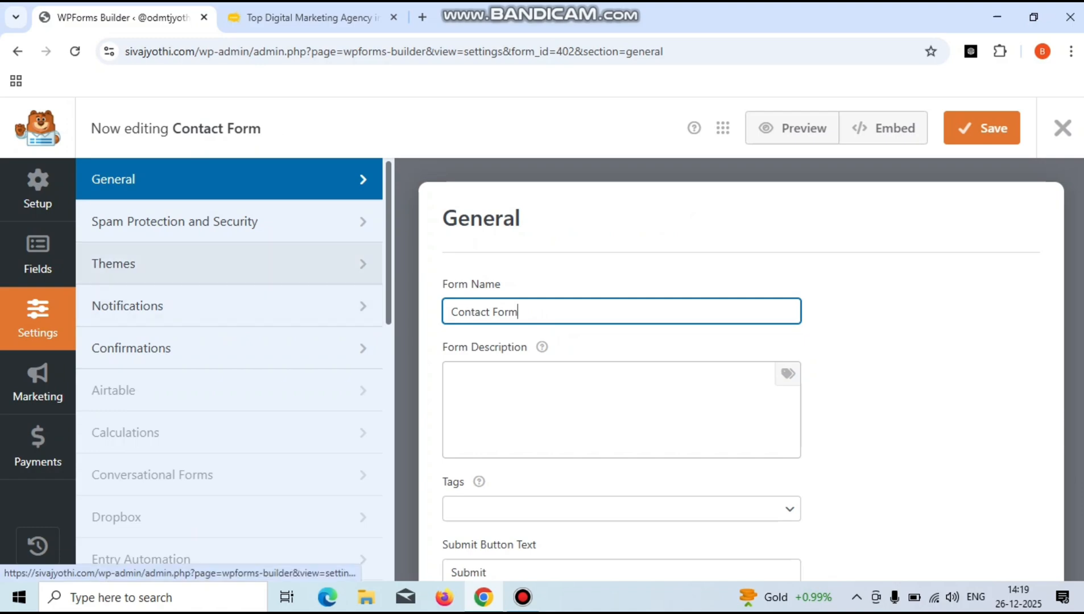
pyautogui.click(38, 255)
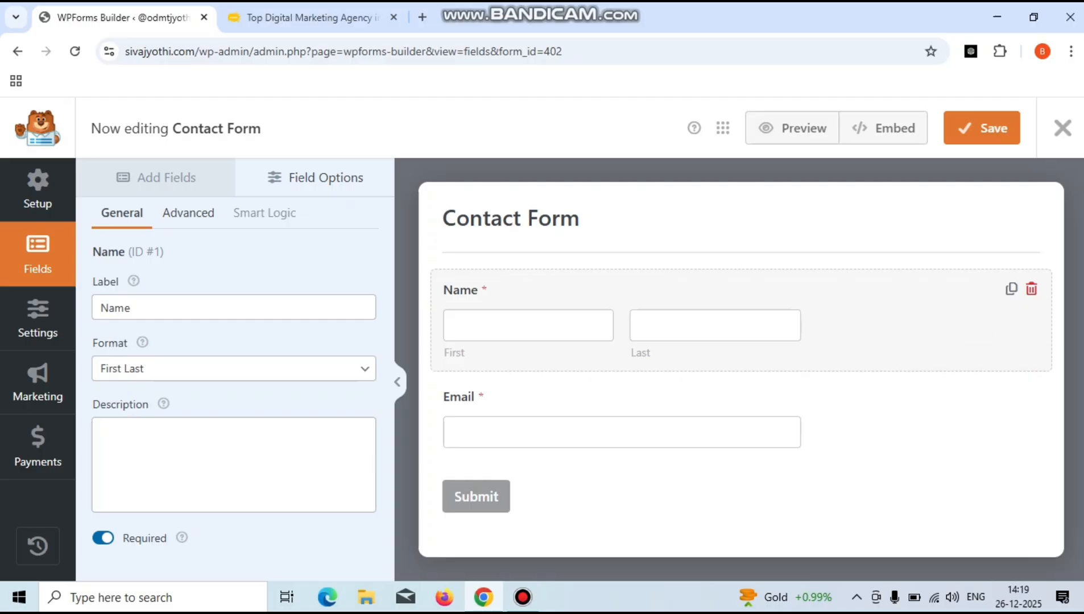
# - Try the Name field's Simple, First Last and First Middle Last formats, settling on First Last
pyautogui.click(234, 369)
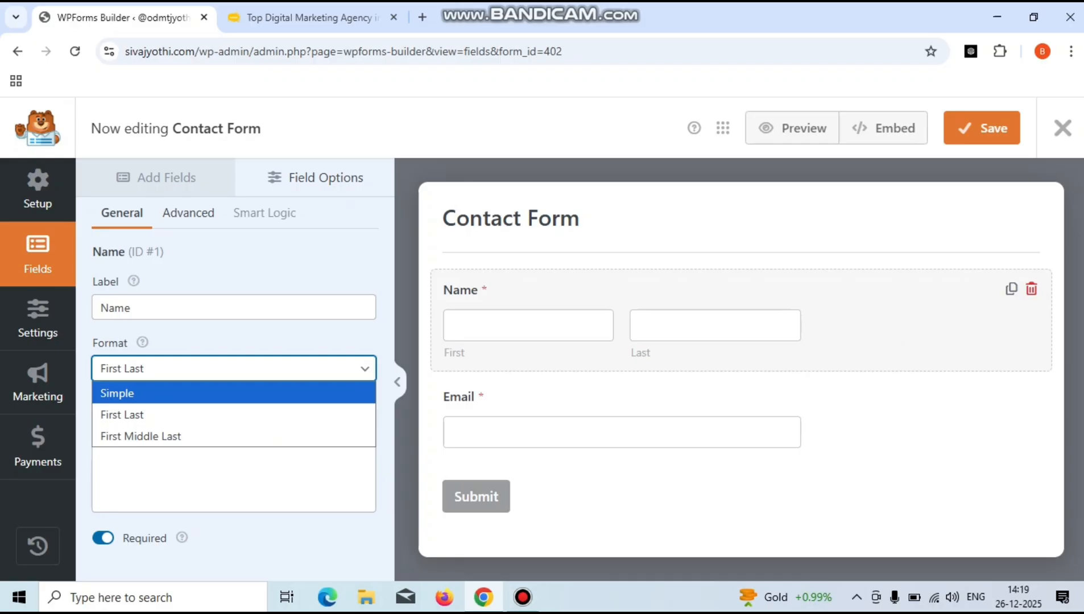
pyautogui.click(234, 393)
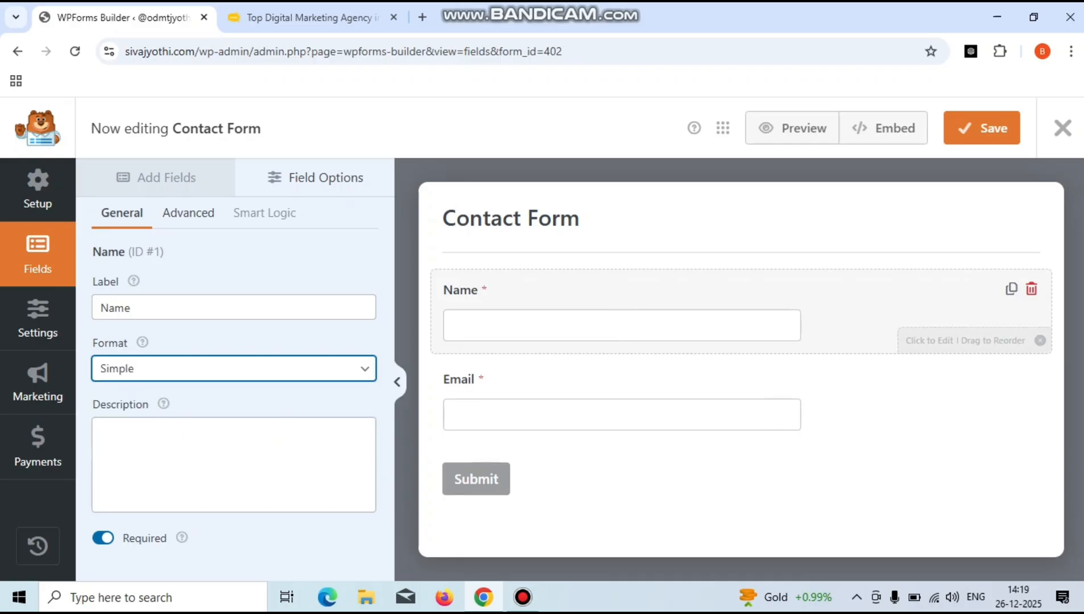
pyautogui.click(234, 369)
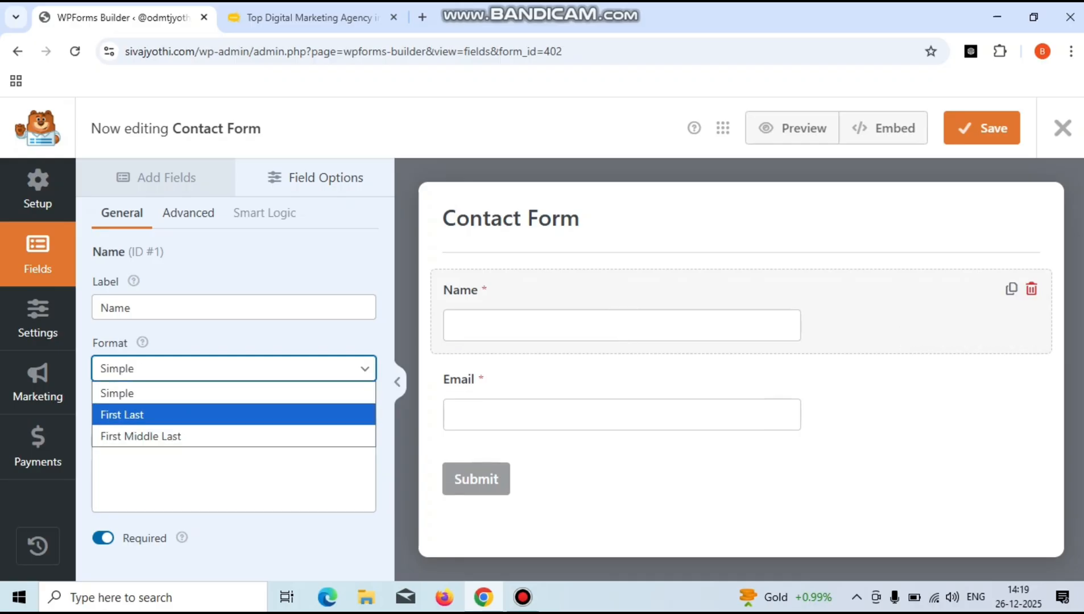
pyautogui.click(122, 415)
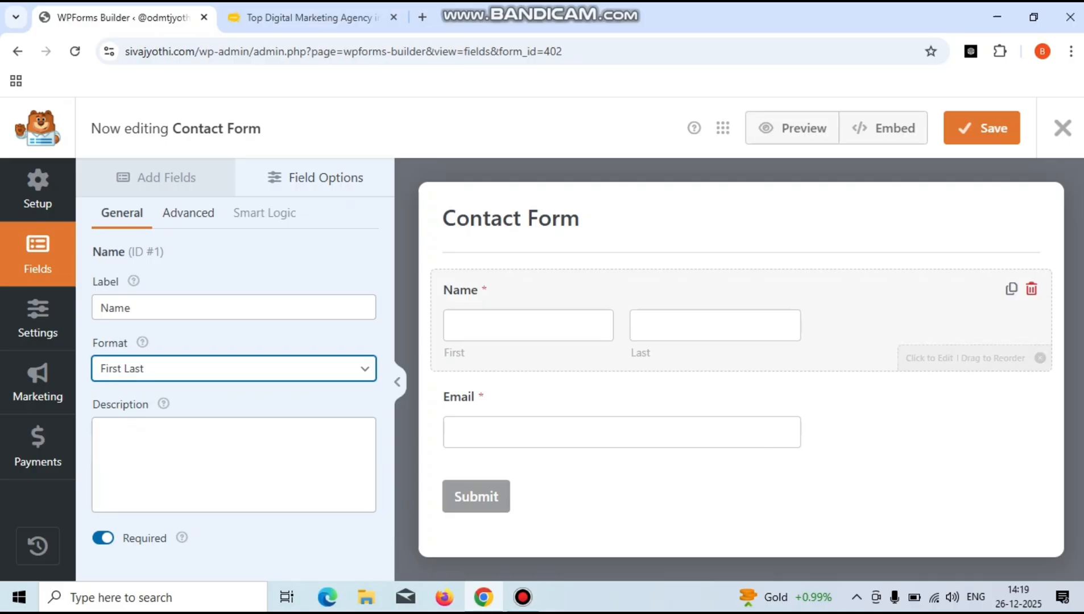
pyautogui.click(234, 369)
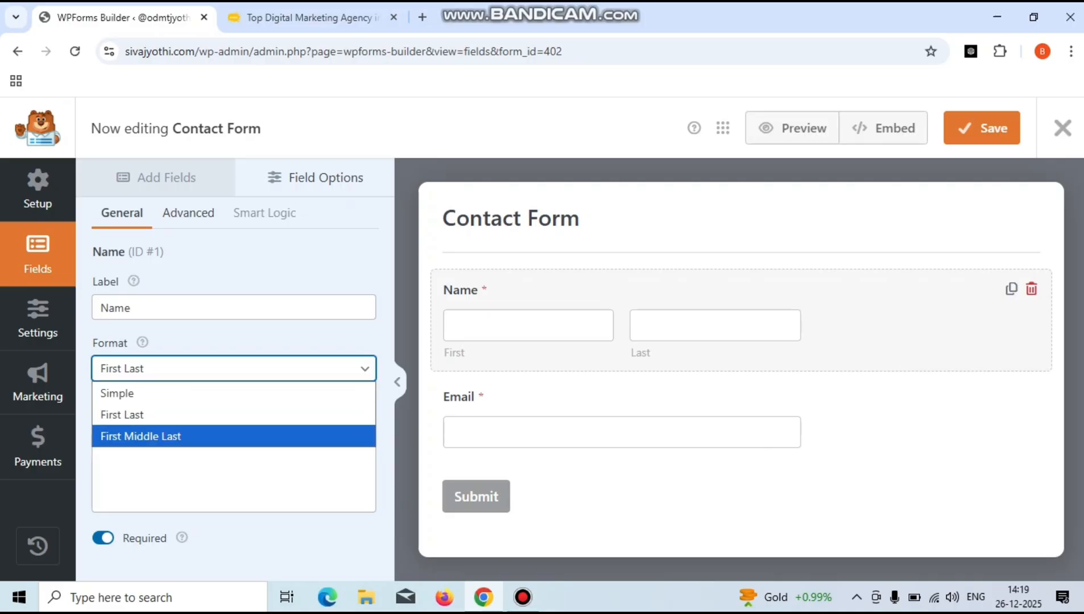
pyautogui.press('Return')
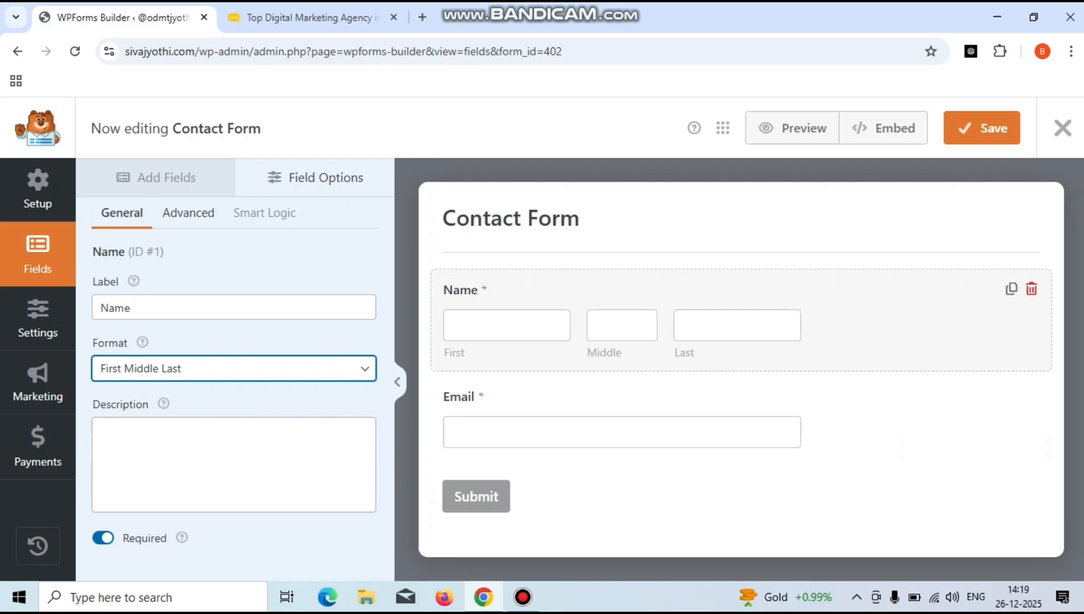
pyautogui.hotkey('alt', 'Down')
pyautogui.press('Up')
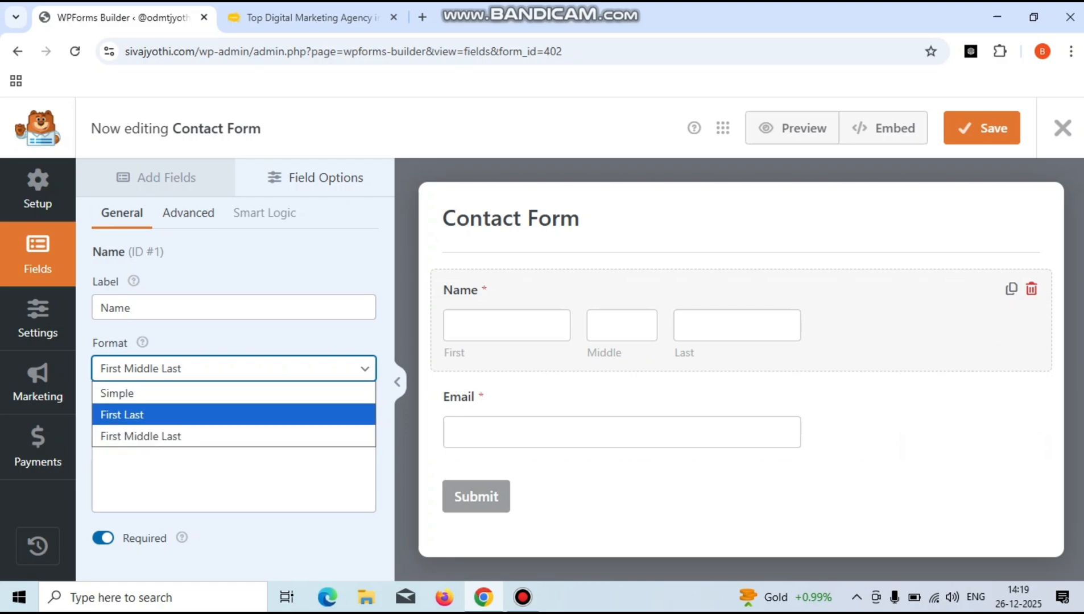
pyautogui.press('Return')
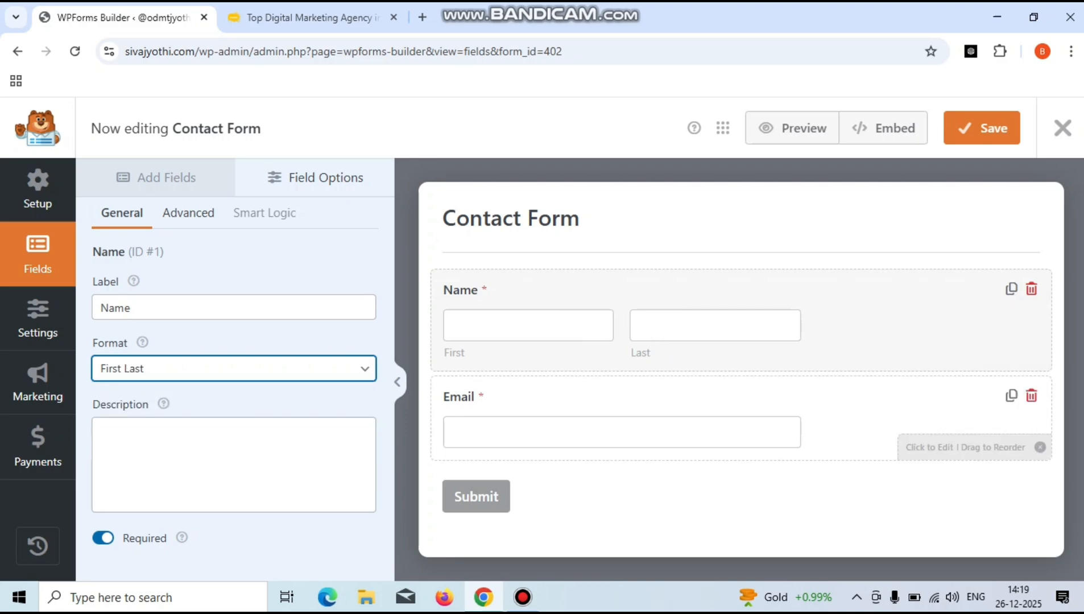
pyautogui.click(622, 432)
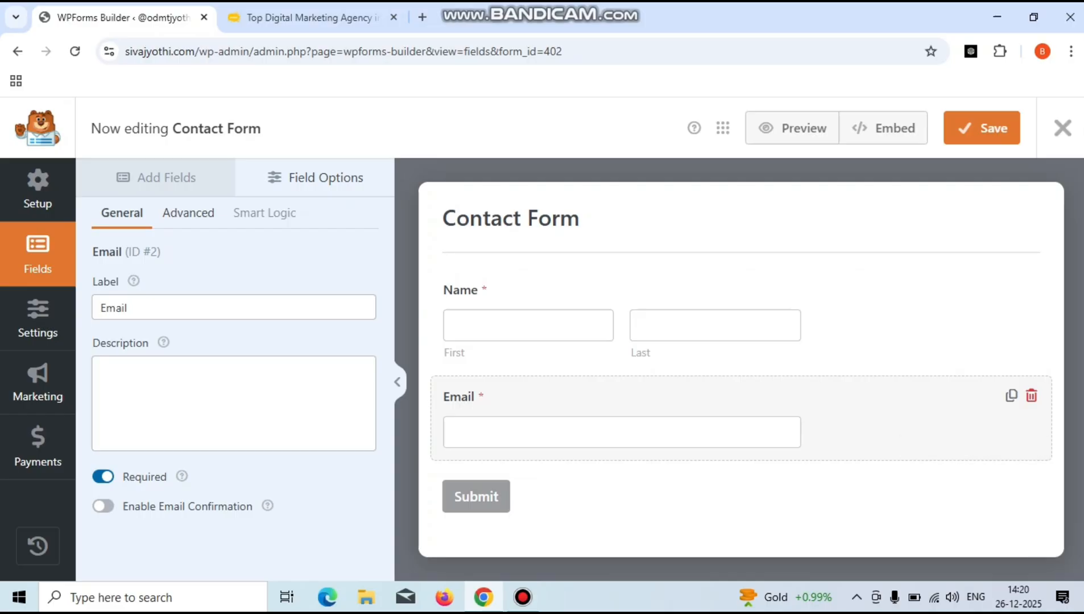
# - Toggle the Email field's Required option off and back on so Email stays required
pyautogui.click(103, 477)
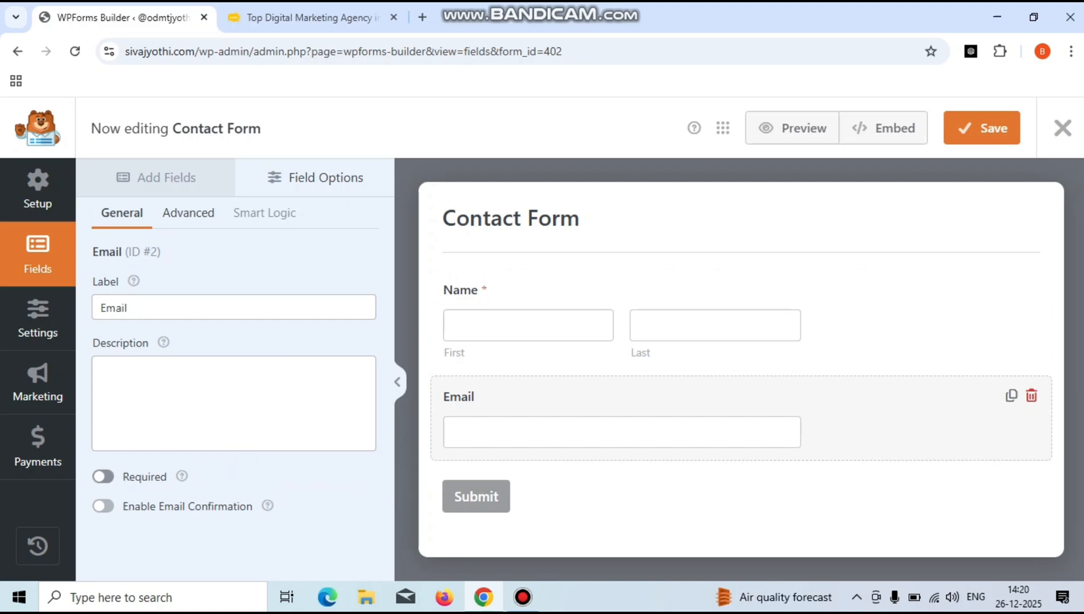
pyautogui.click(103, 477)
pyautogui.click(166, 178)
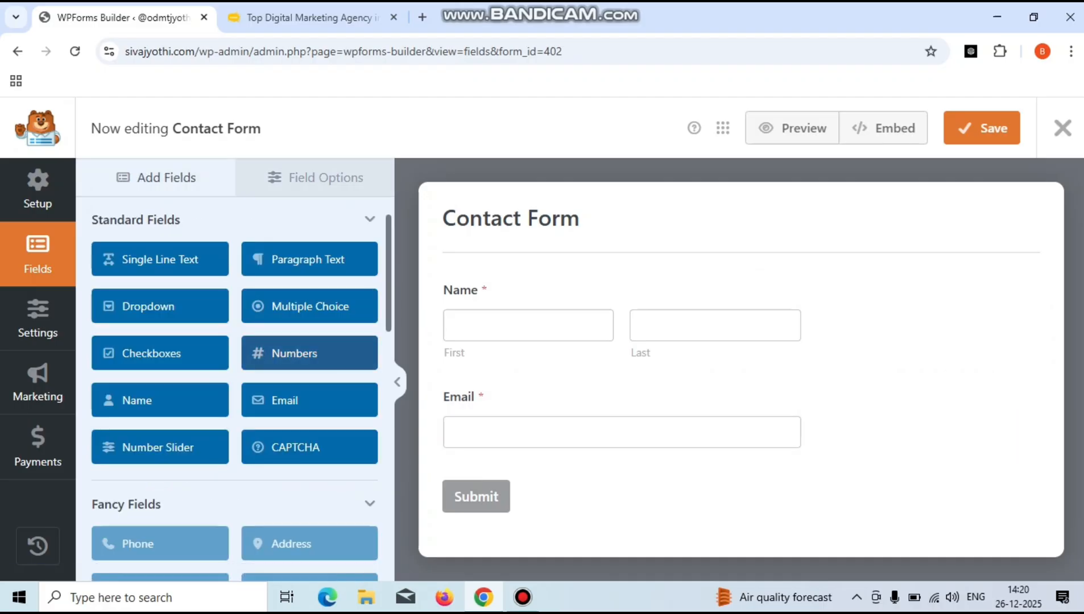
# - Add a Numbers field above Email, label it 'Contact Number' and make it required
pyautogui.click(309, 353)
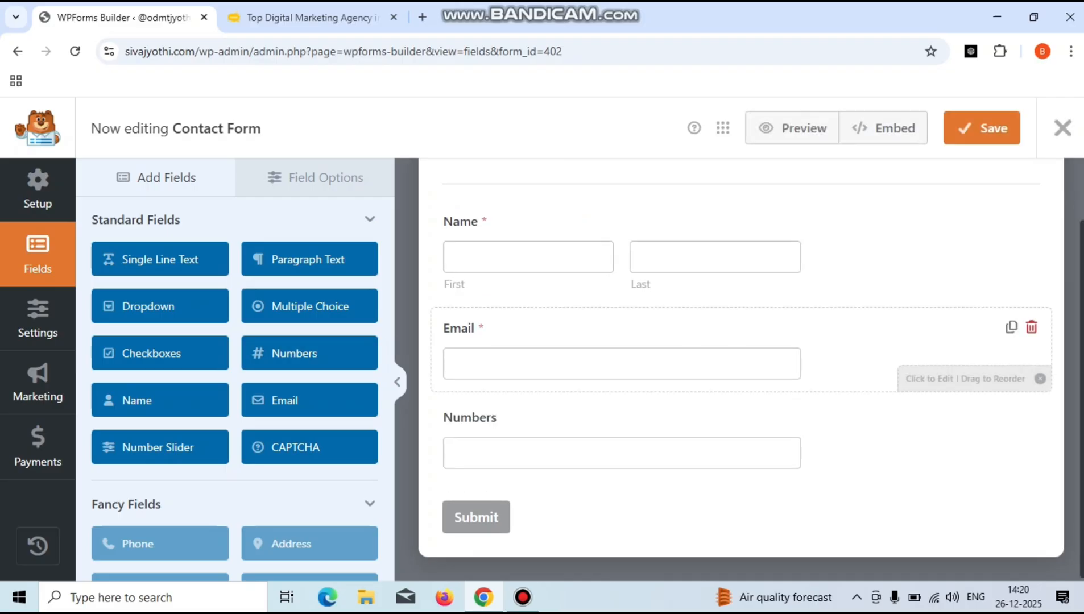
pyautogui.moveTo(682, 440); pyautogui.dragTo(682, 375)
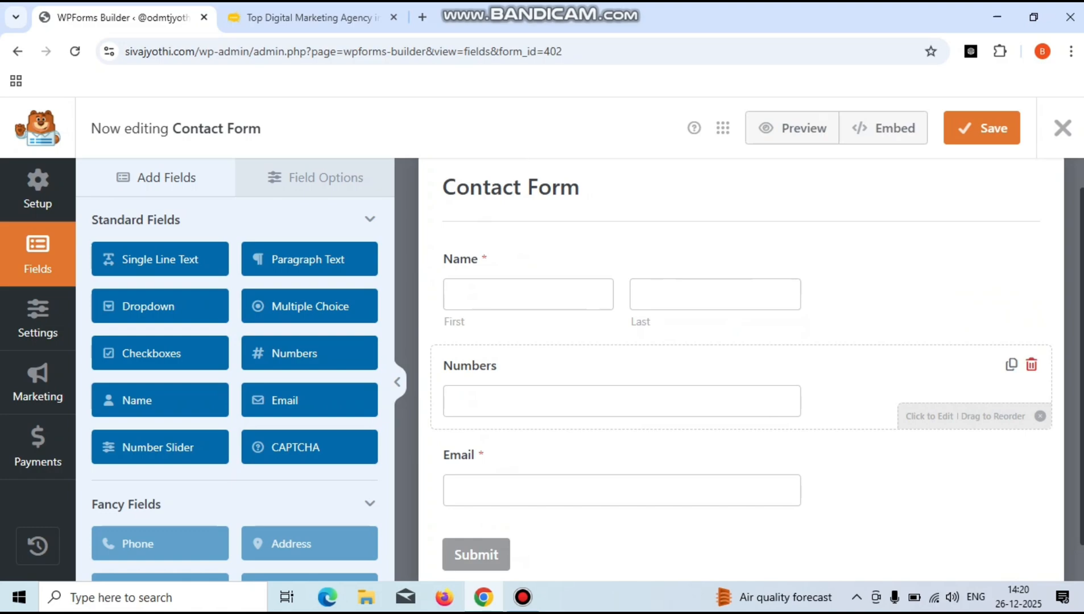
pyautogui.click(682, 376)
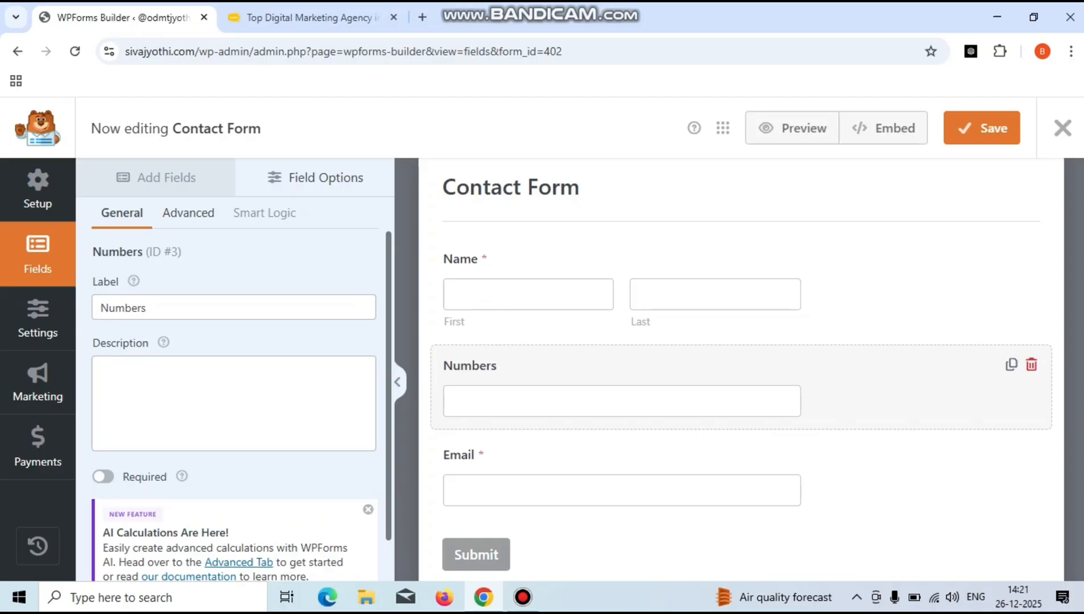
pyautogui.click(101, 308)
pyautogui.write('Conta')
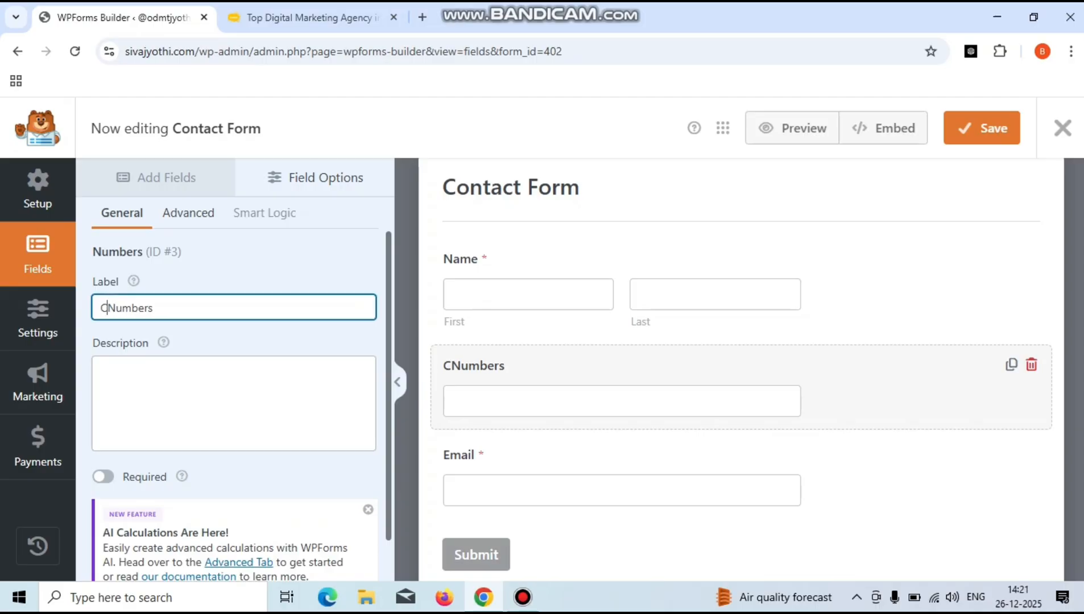
pyautogui.write('ct')
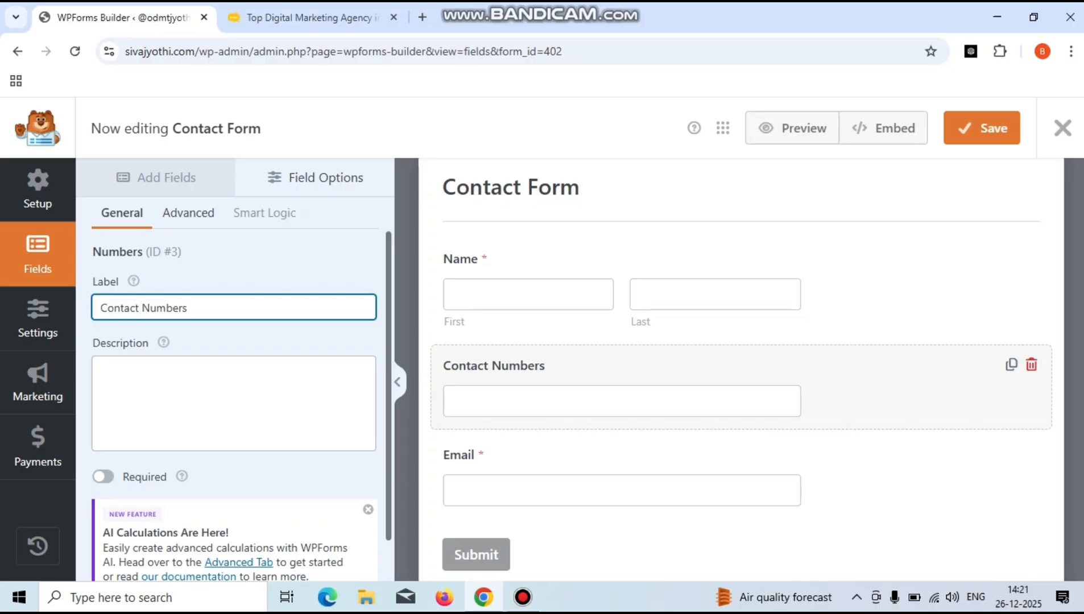
pyautogui.press('End')
pyautogui.press('BackSpace')
pyautogui.click(103, 476)
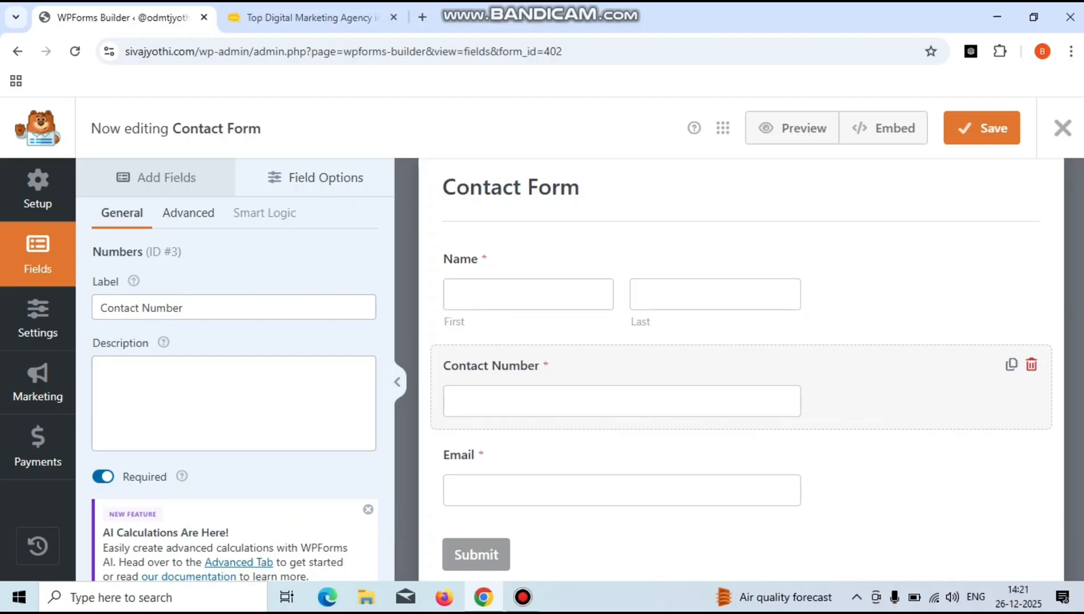
pyautogui.click(156, 178)
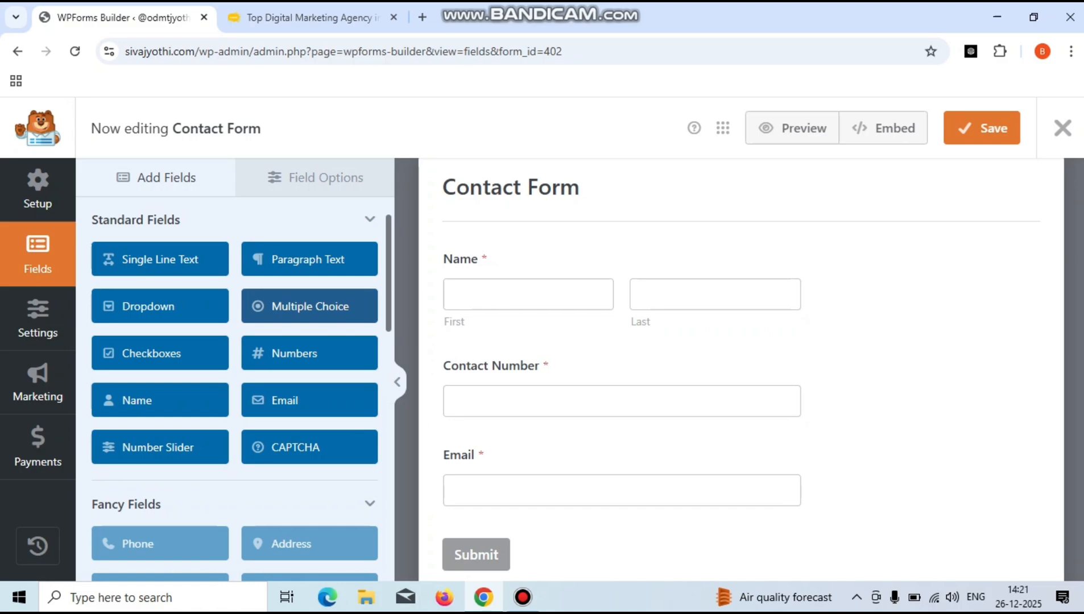
# - Save the form with Ctrl+S, then delete both Multiple Choice fields
pyautogui.hotkey('ctrl', 's')
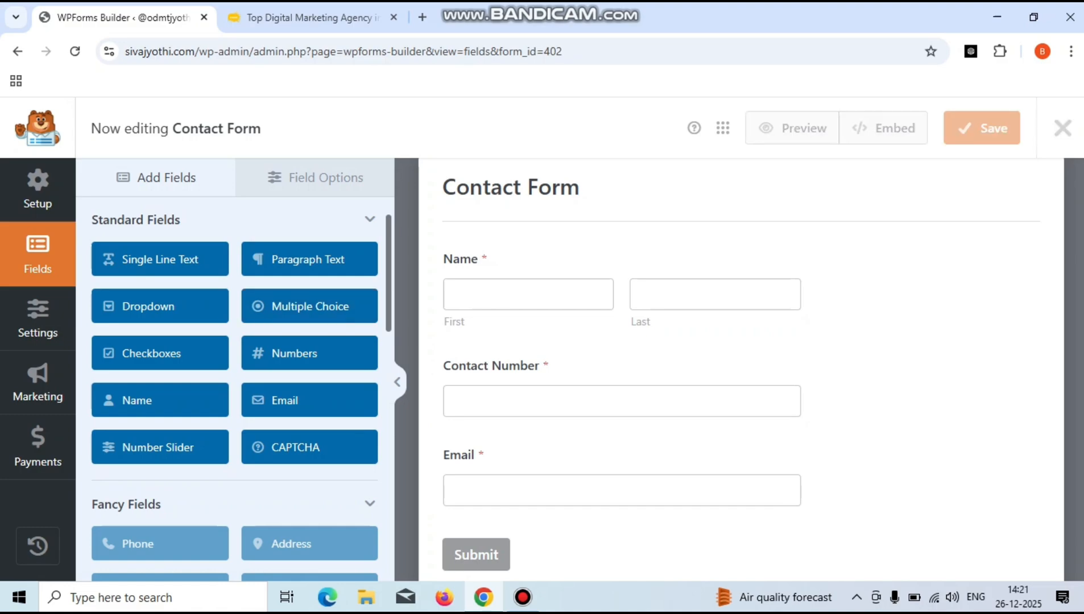
pyautogui.click(310, 307)
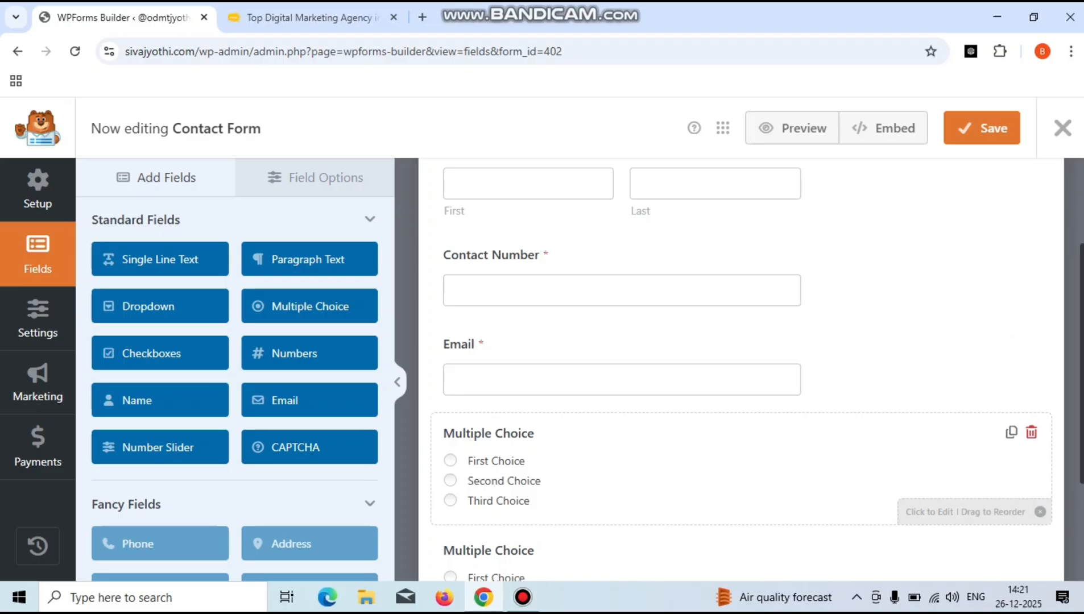
pyautogui.click(742, 469)
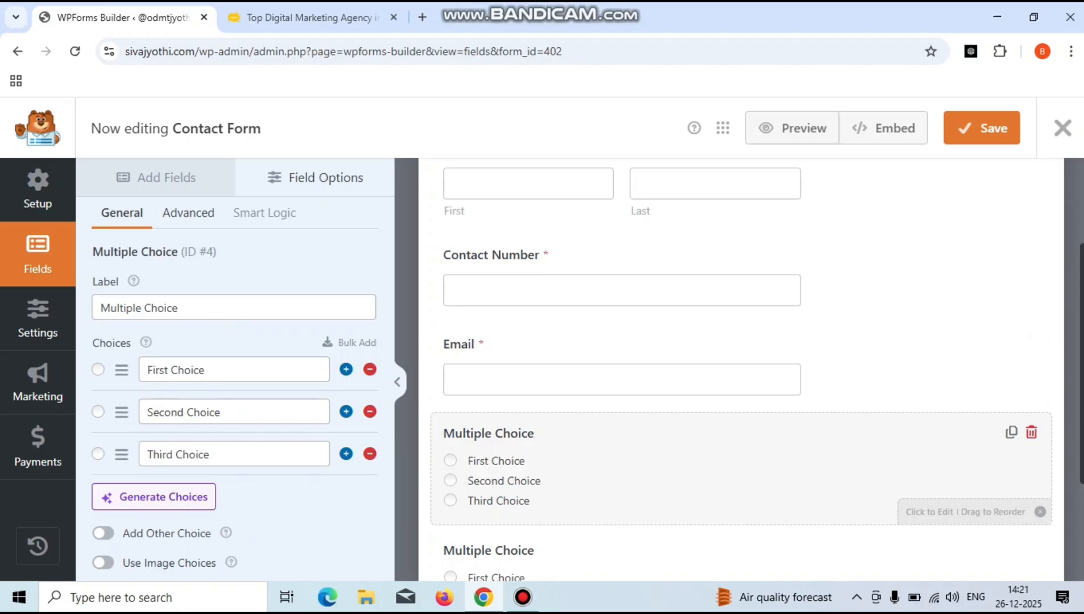
pyautogui.click(1032, 433)
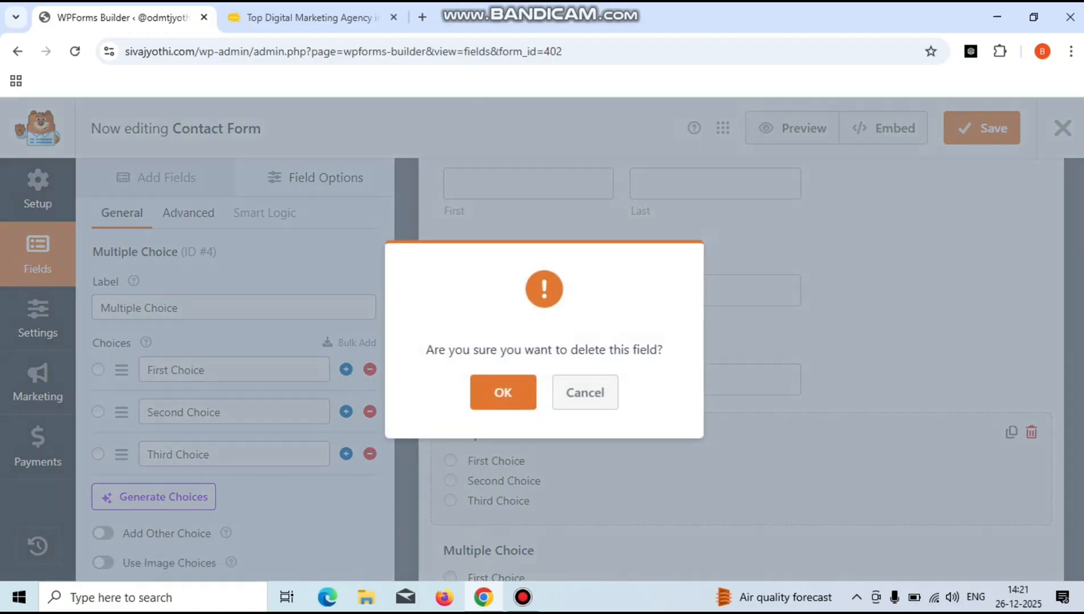
pyautogui.click(503, 393)
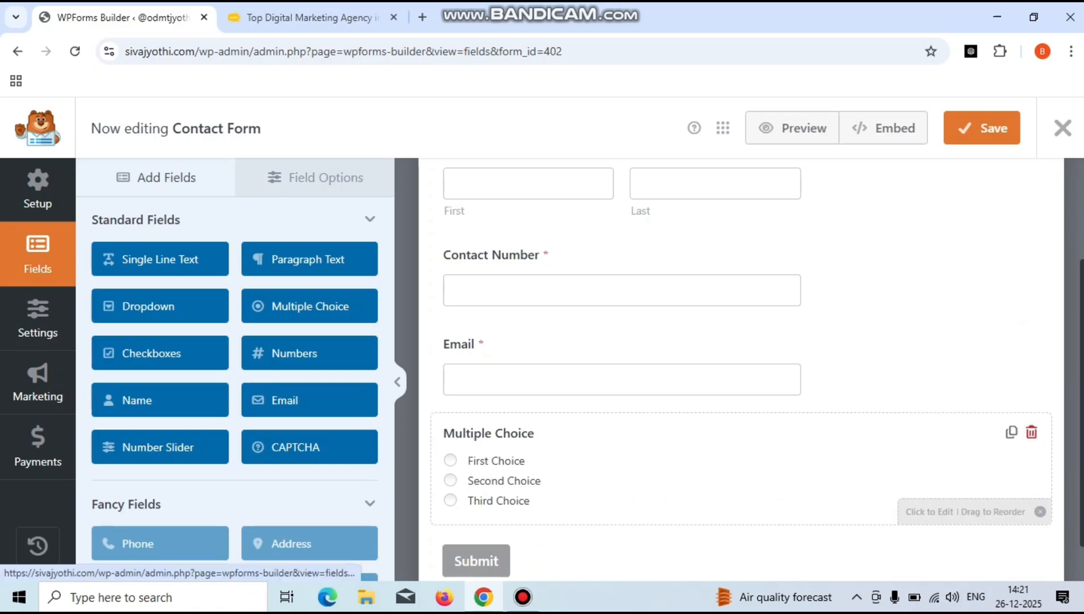
pyautogui.click(1032, 433)
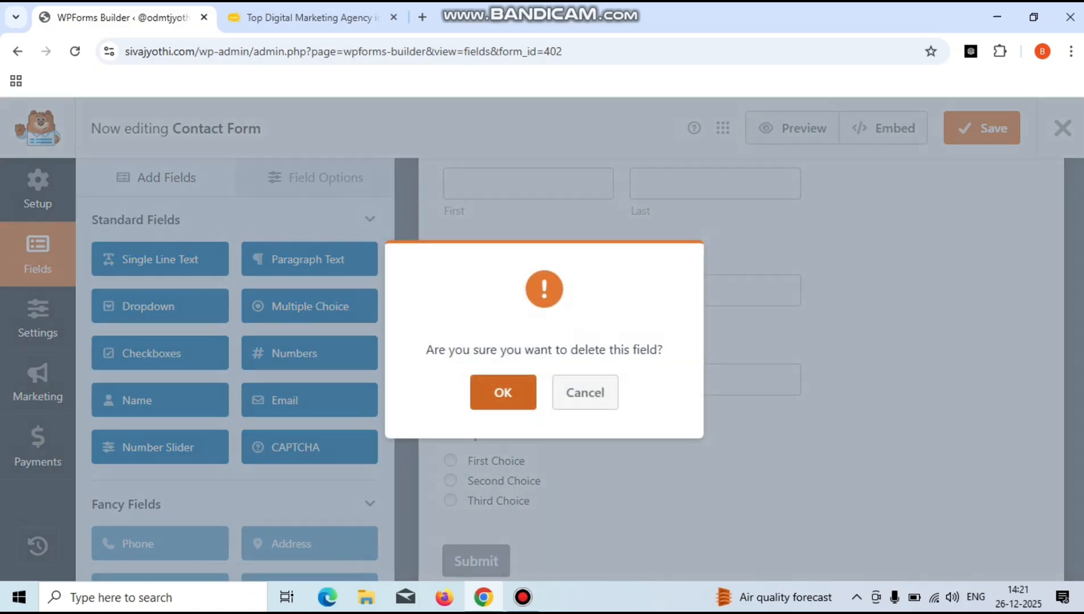
pyautogui.press('Return')
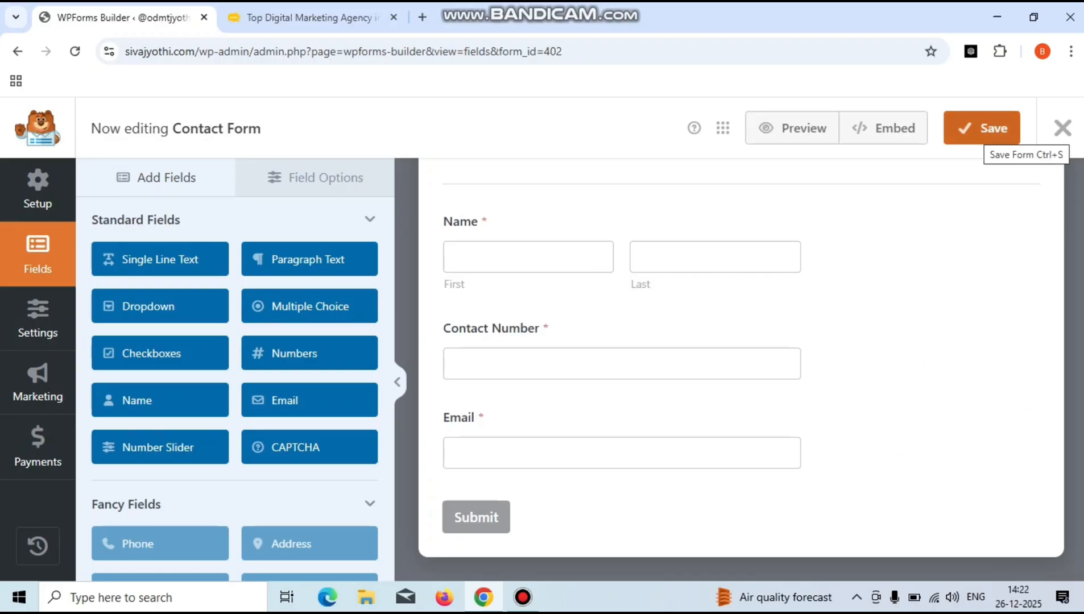
# - Save the Contact Form and embed it in the existing About us page
pyautogui.click(983, 128)
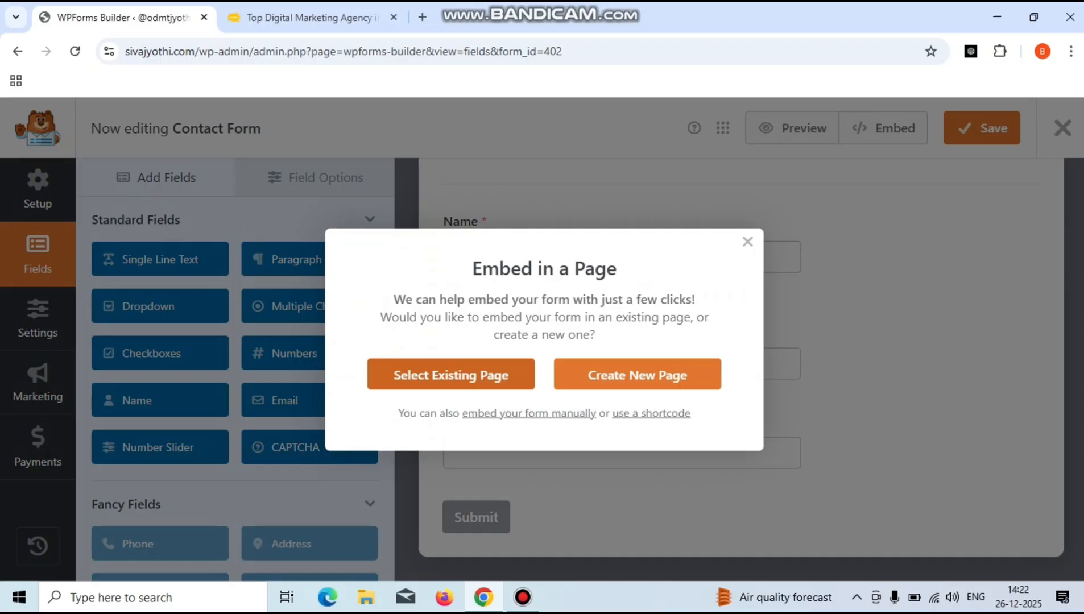
pyautogui.click(451, 375)
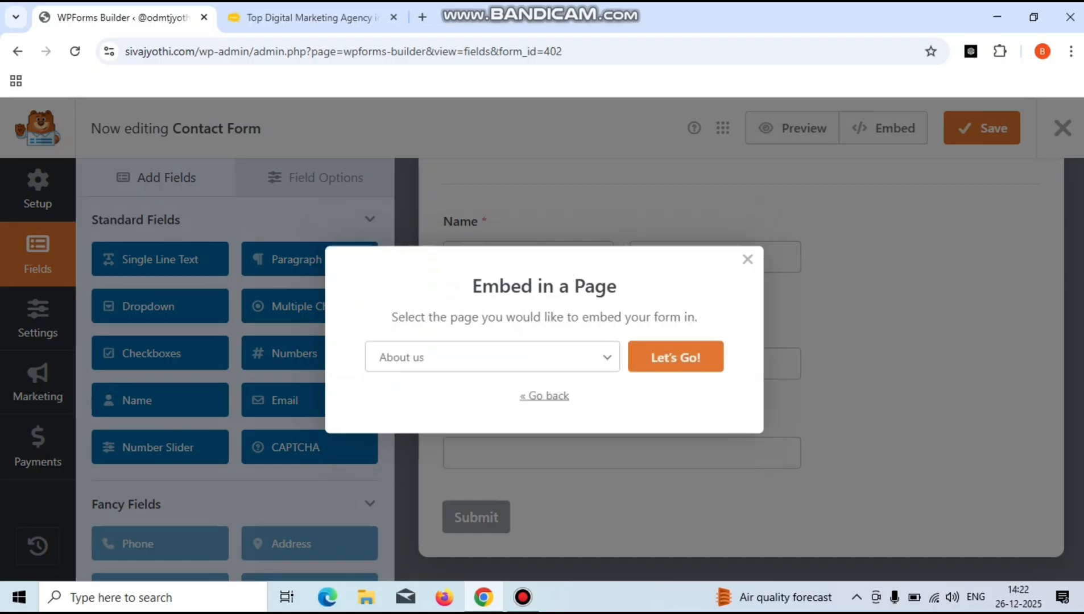
pyautogui.click(493, 357)
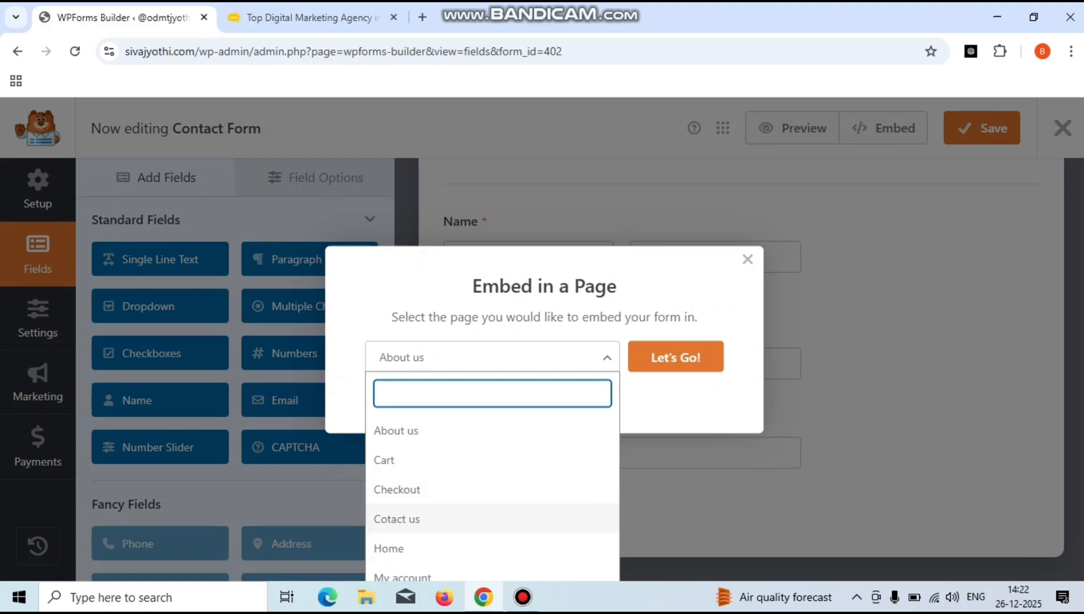
pyautogui.click(493, 430)
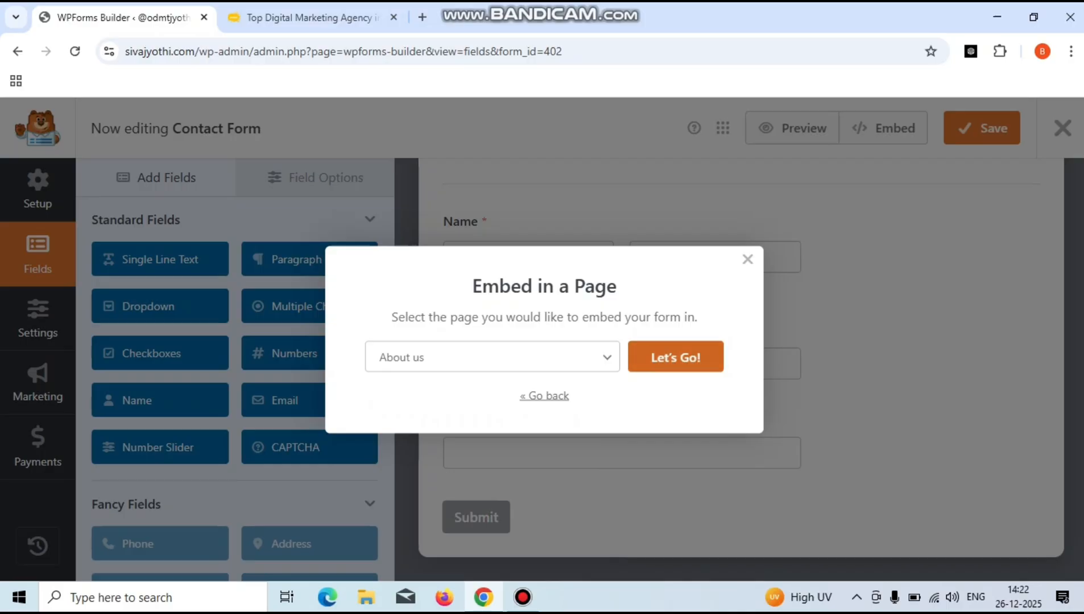
pyautogui.click(676, 357)
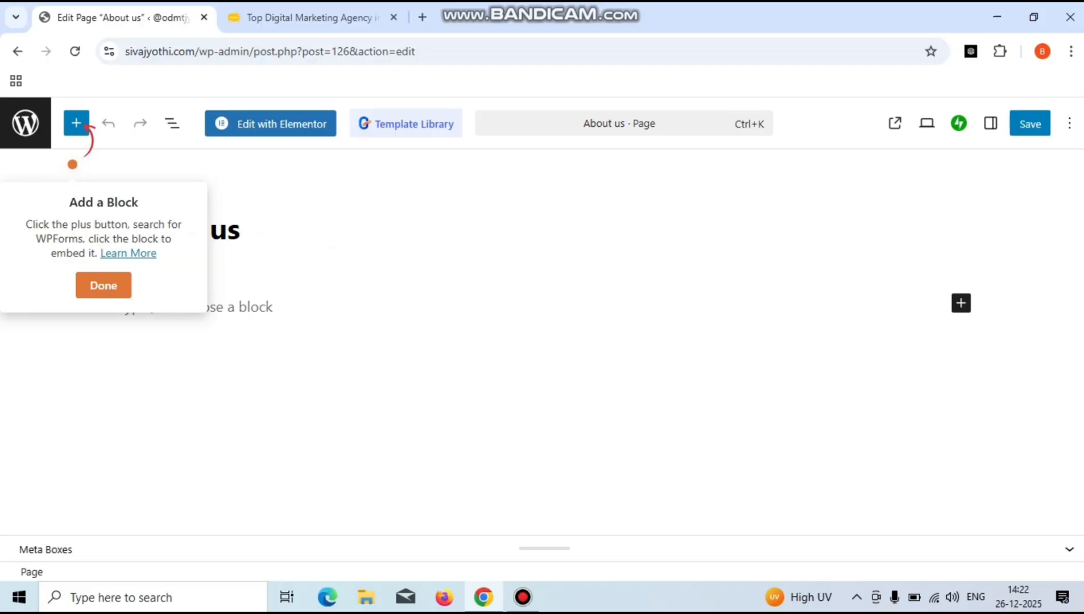
# - Dismiss the tip and insert a WPForms block under the About us title, searching 'w'
pyautogui.click(455, 307)
pyautogui.click(546, 231)
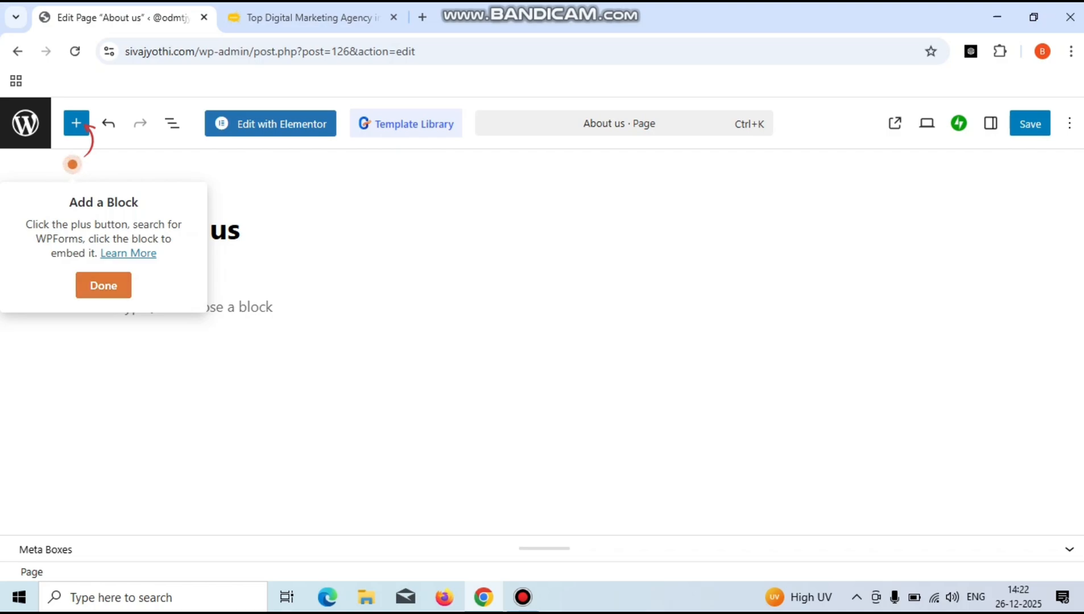
pyautogui.click(103, 286)
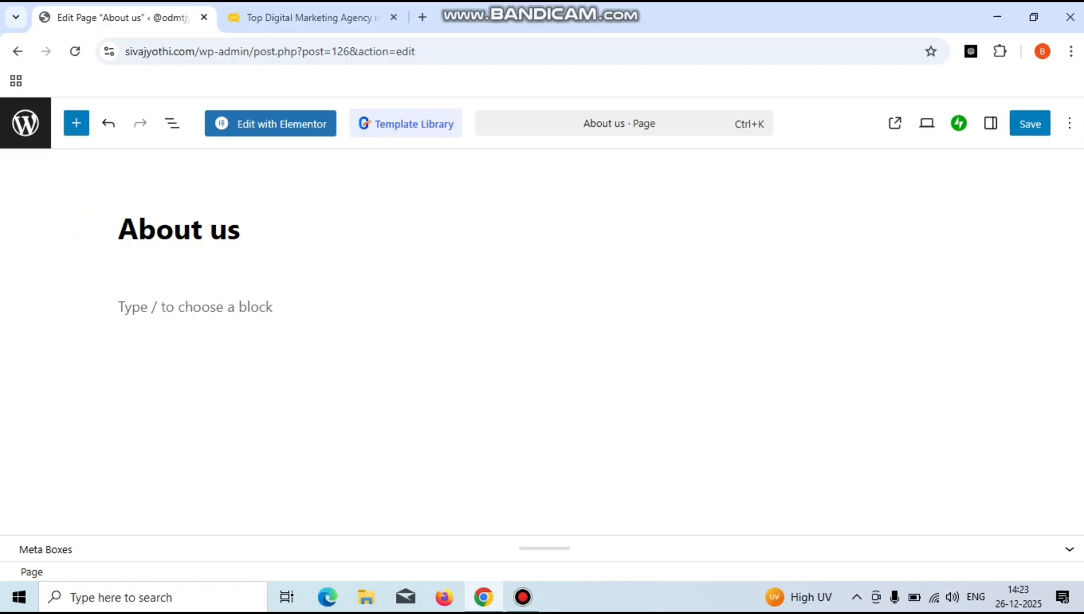
pyautogui.click(76, 124)
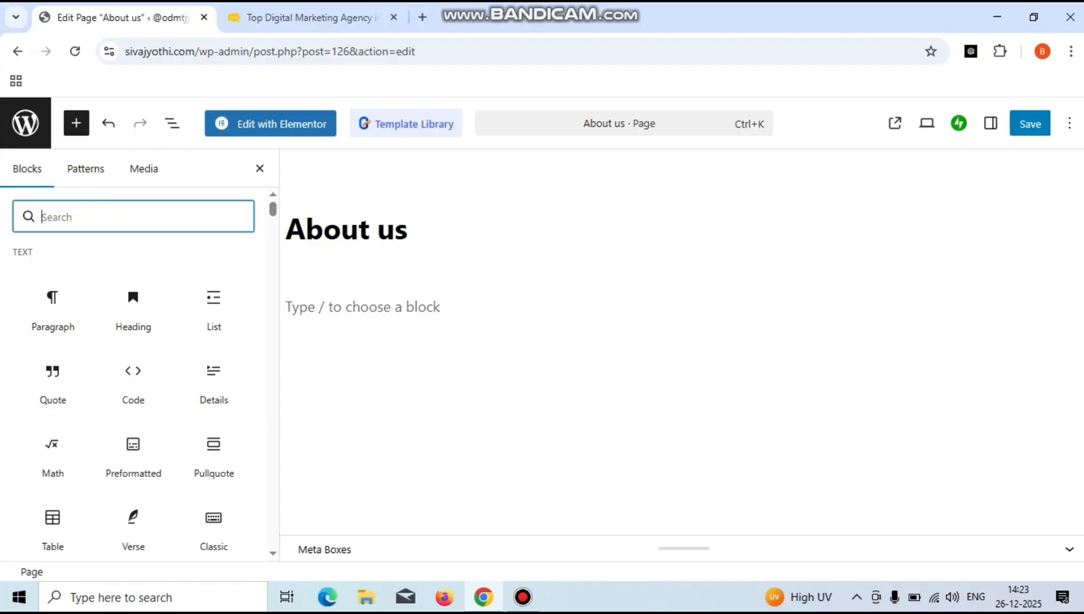
pyautogui.write('w')
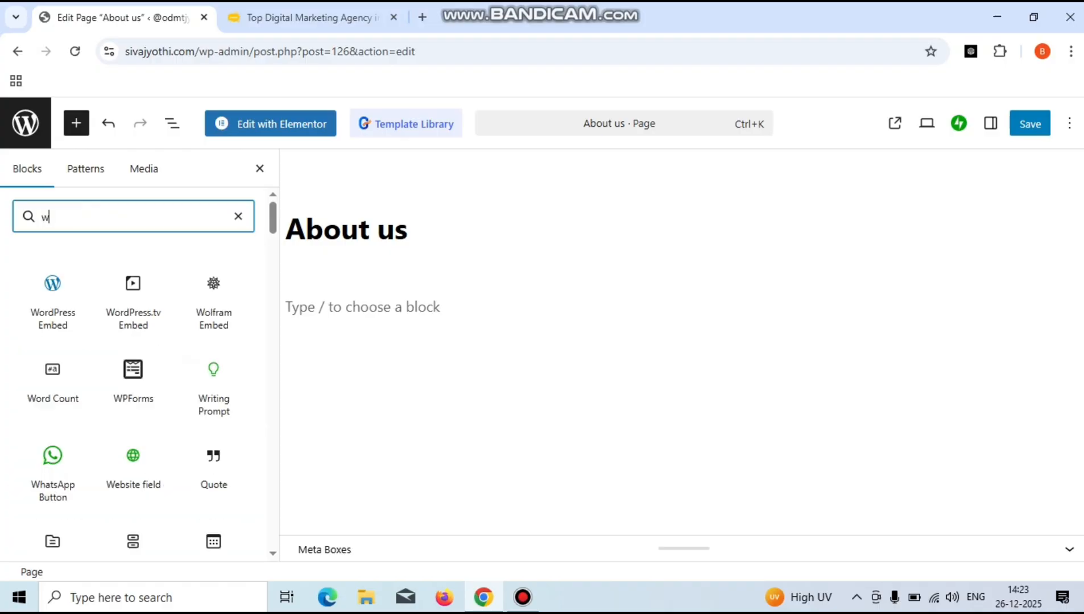
pyautogui.moveTo(133, 378)
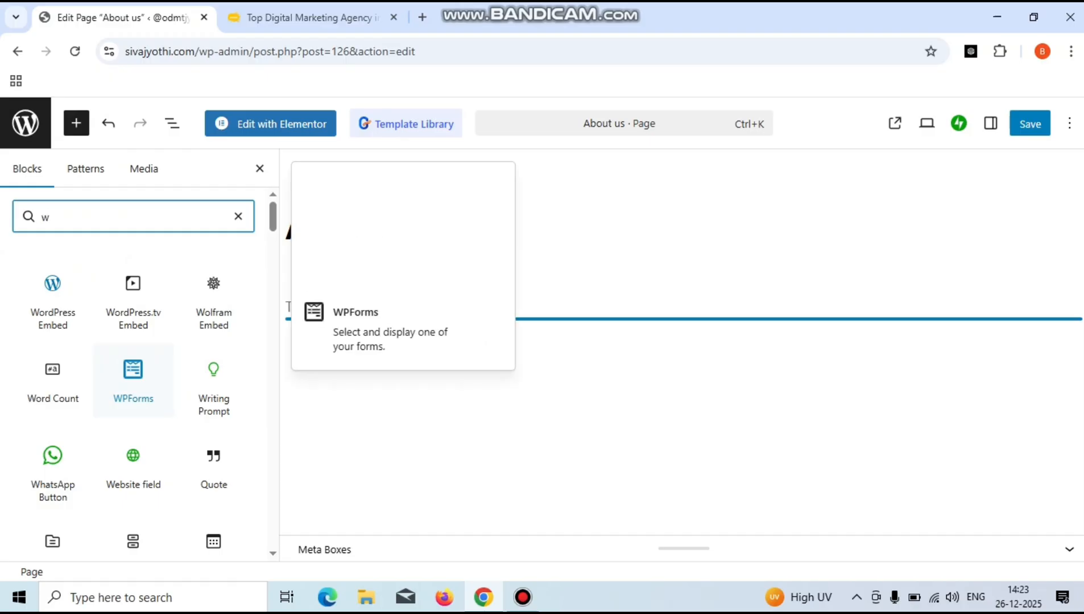
pyautogui.click(133, 378)
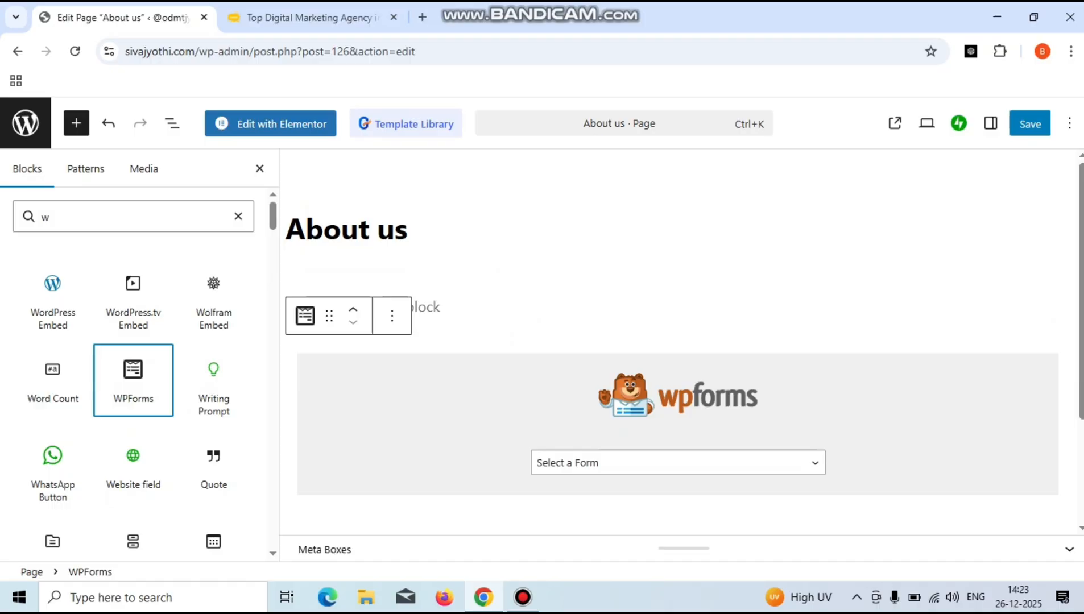
# - Select Contact Form in the WPForms block and close the block inserter
pyautogui.click(678, 463)
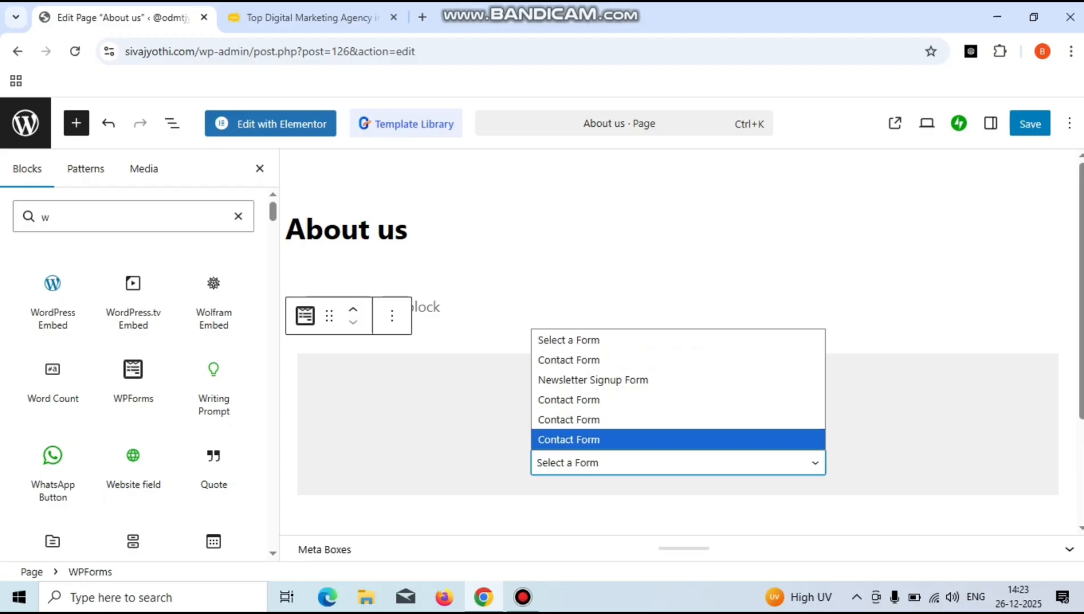
pyautogui.click(569, 439)
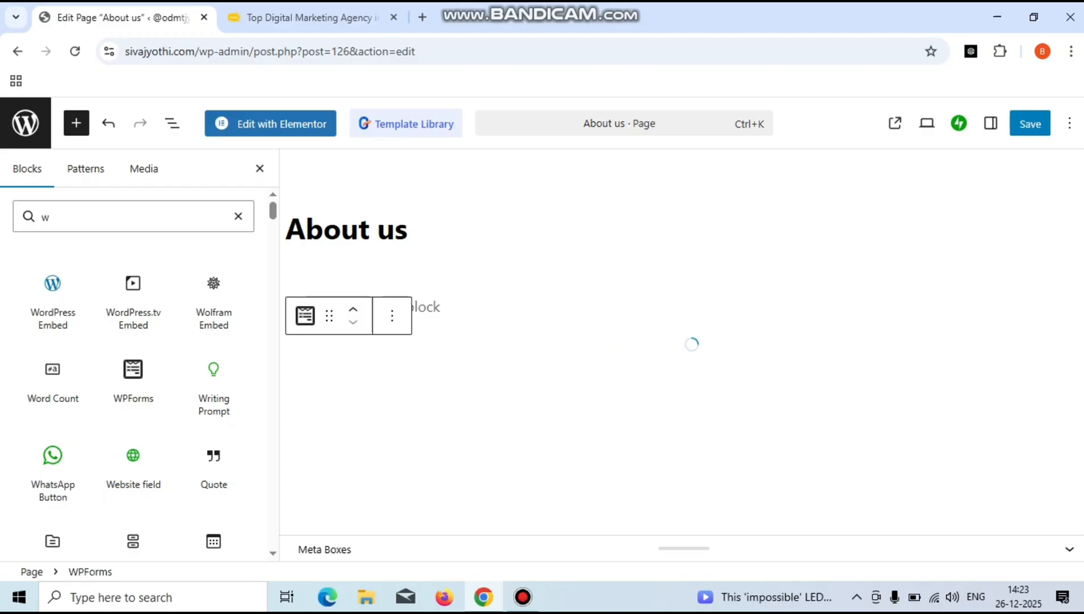
pyautogui.click(260, 169)
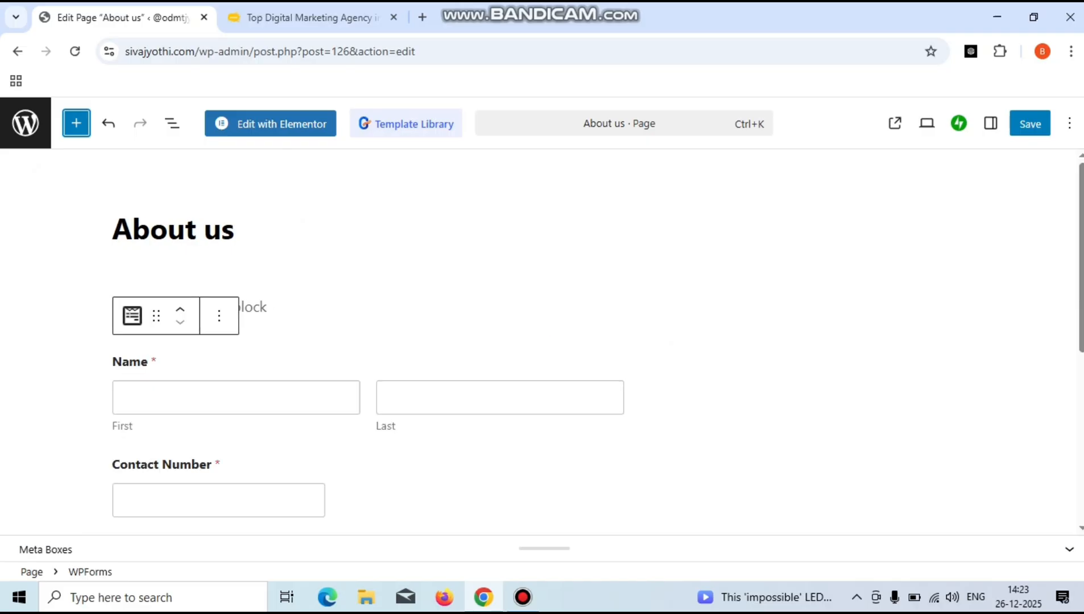
# - Add an empty paragraph below the form and save the About us page, cancelling the leave-site prompt
pyautogui.press('Return')
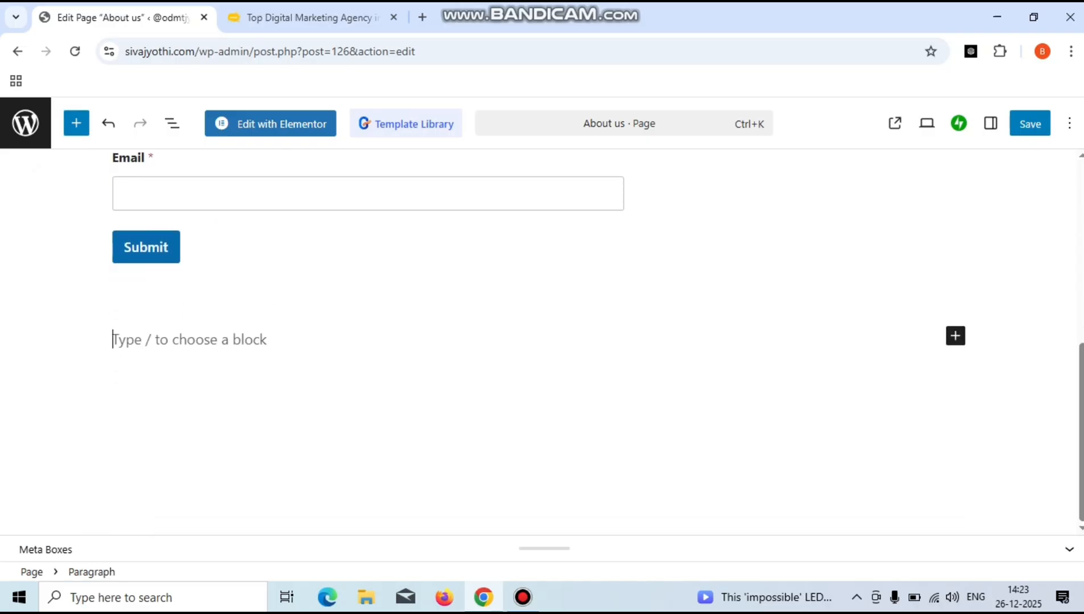
pyautogui.scroll(4, 540, 342)
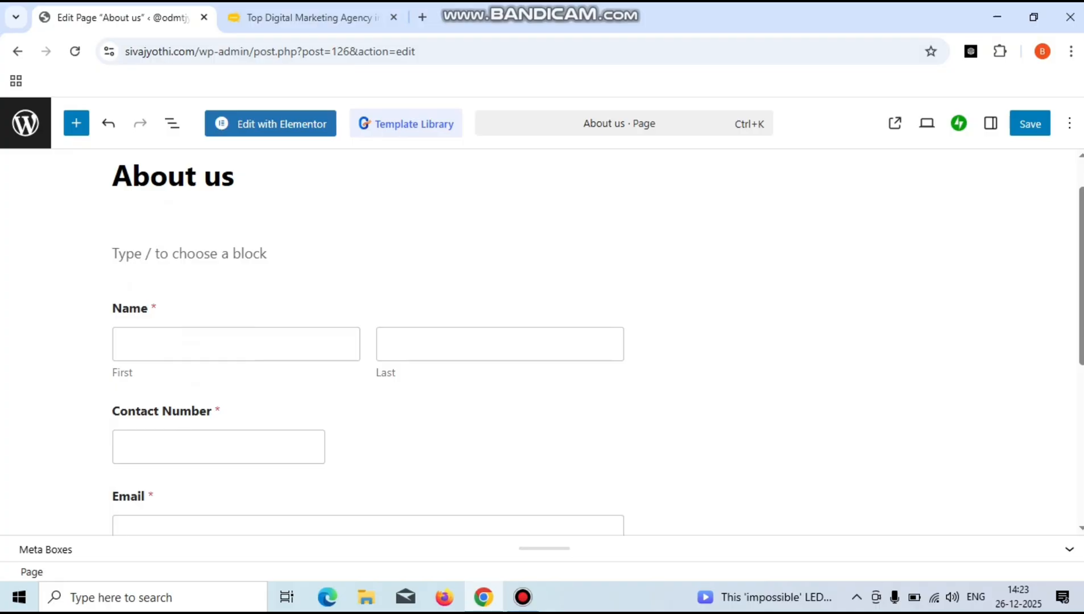
pyautogui.hotkey('ctrl', 's')
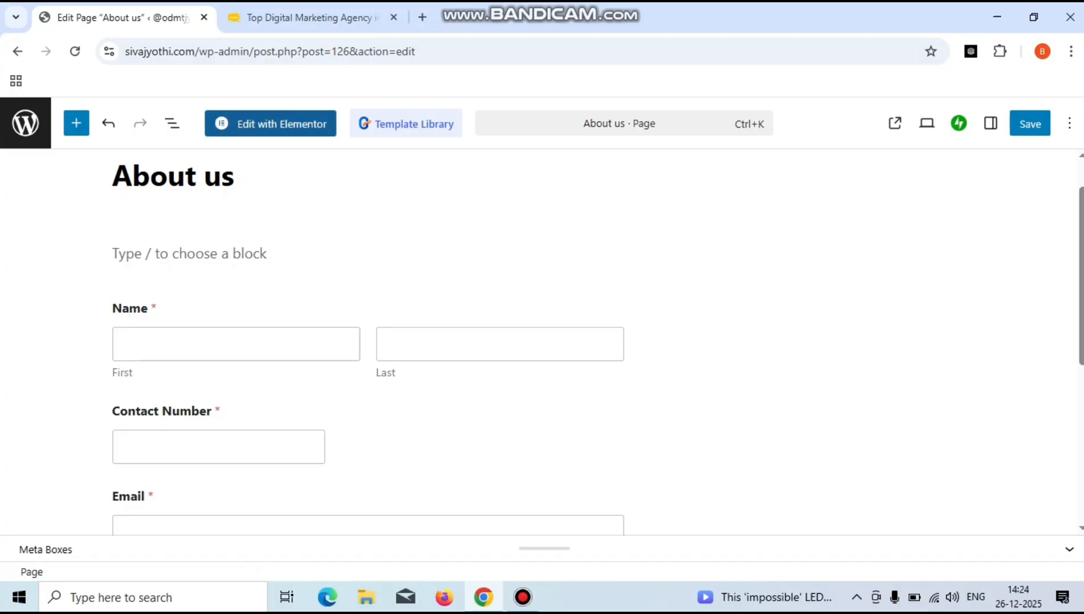
pyautogui.click(270, 124)
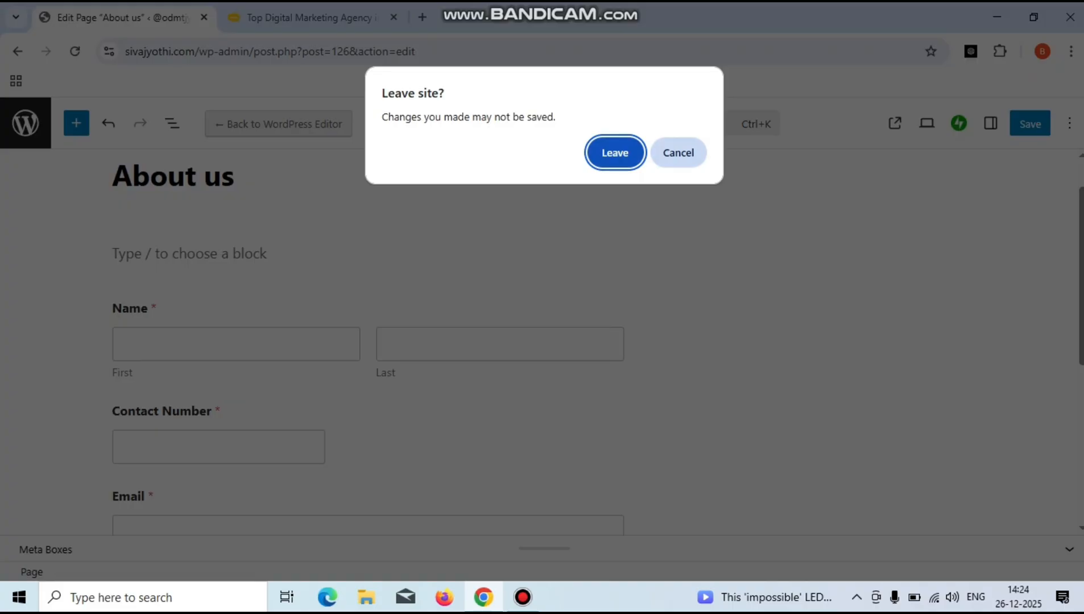
pyautogui.press('Escape')
pyautogui.click(1030, 123)
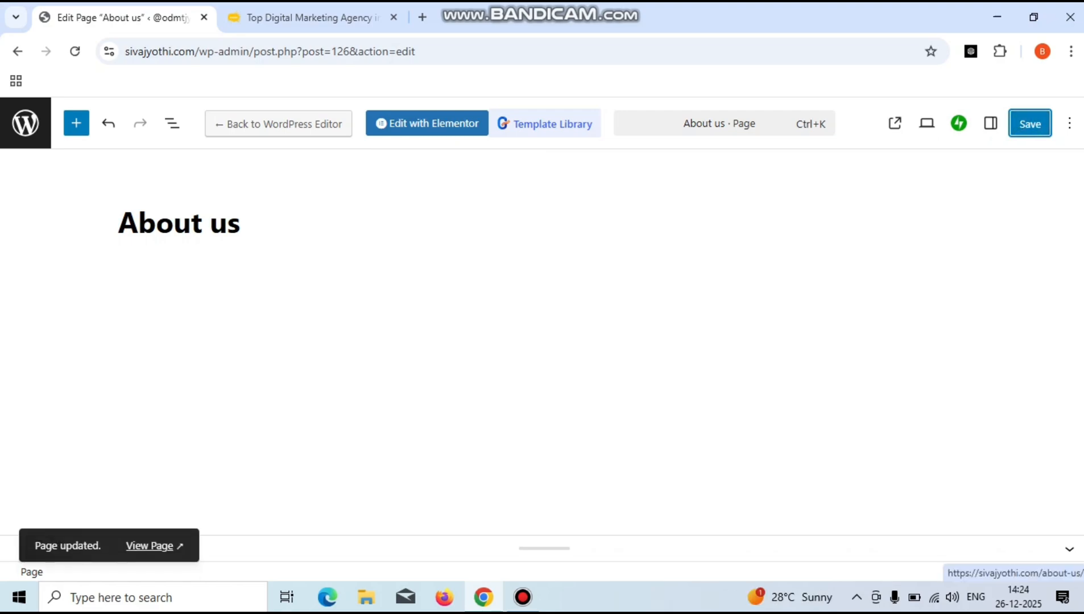
# - View the live About us page, scroll down to its Contact Form, then return to the editor tab
pyautogui.click(149, 546)
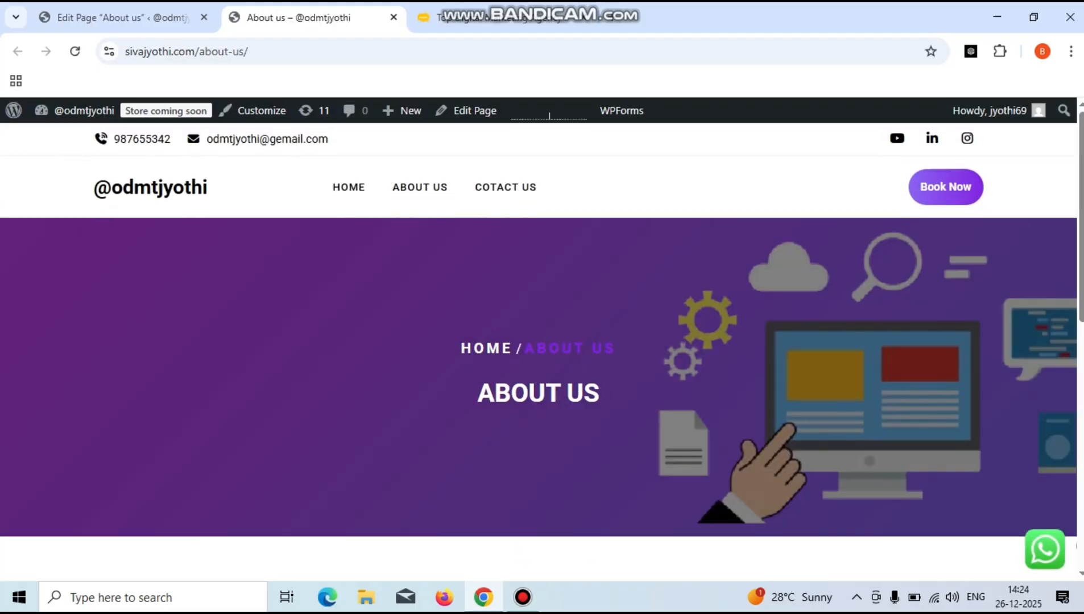
pyautogui.scroll(-4, 539, 330)
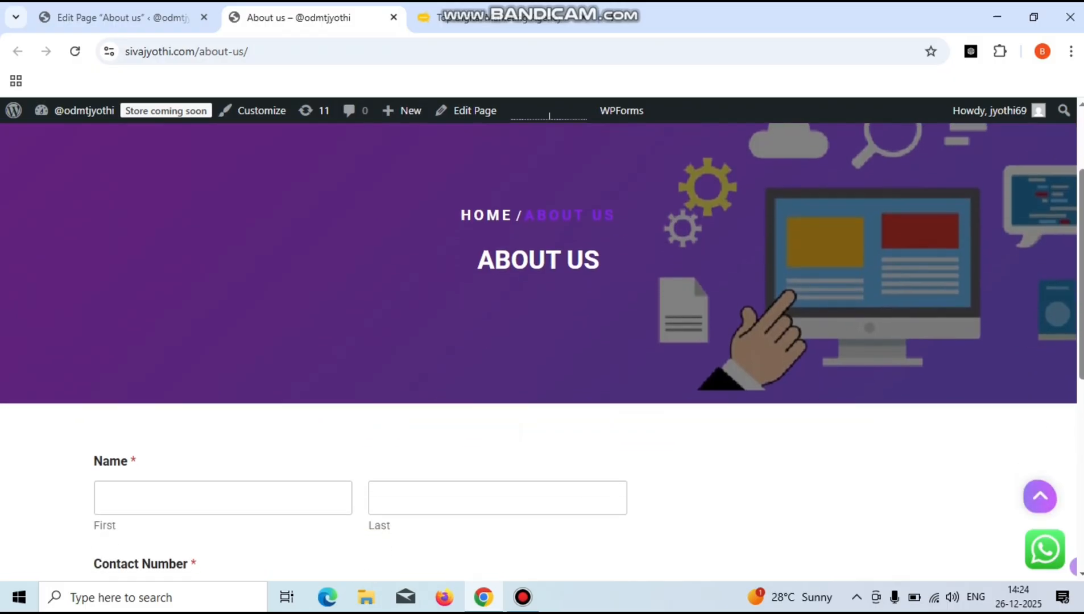
pyautogui.scroll(-3, 539, 353)
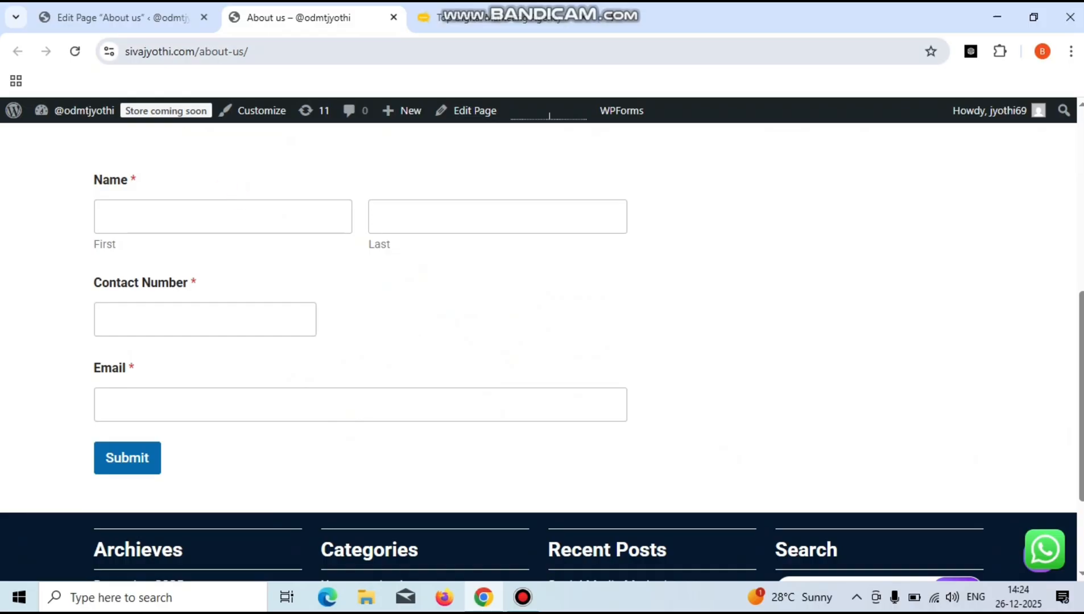
pyautogui.click(122, 17)
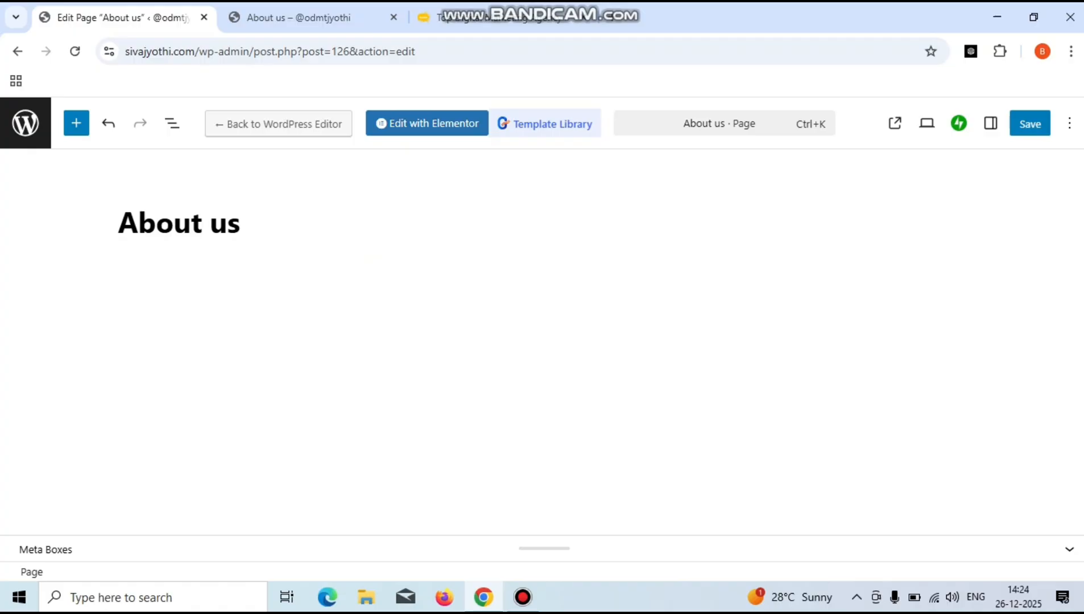
# - Open About us in Elementor and add a single-column flexbox container
pyautogui.click(426, 123)
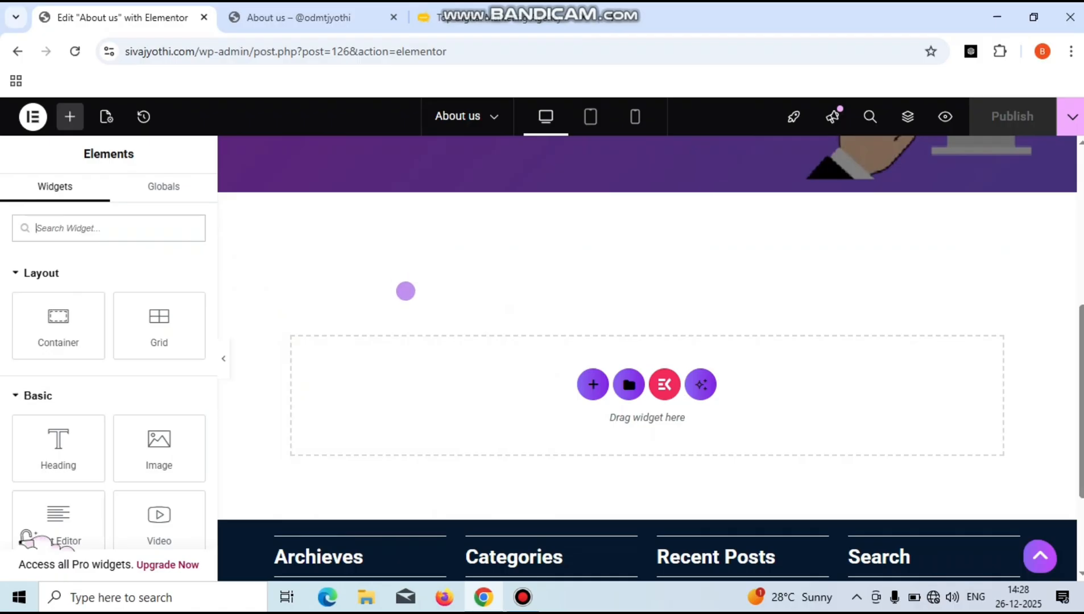
pyautogui.click(586, 385)
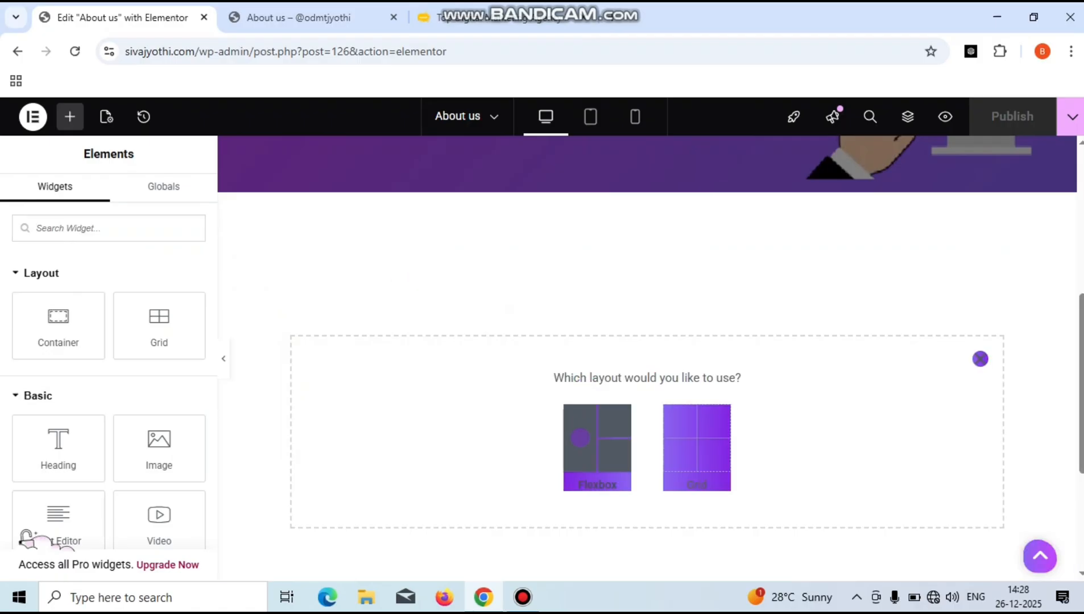
pyautogui.click(582, 430)
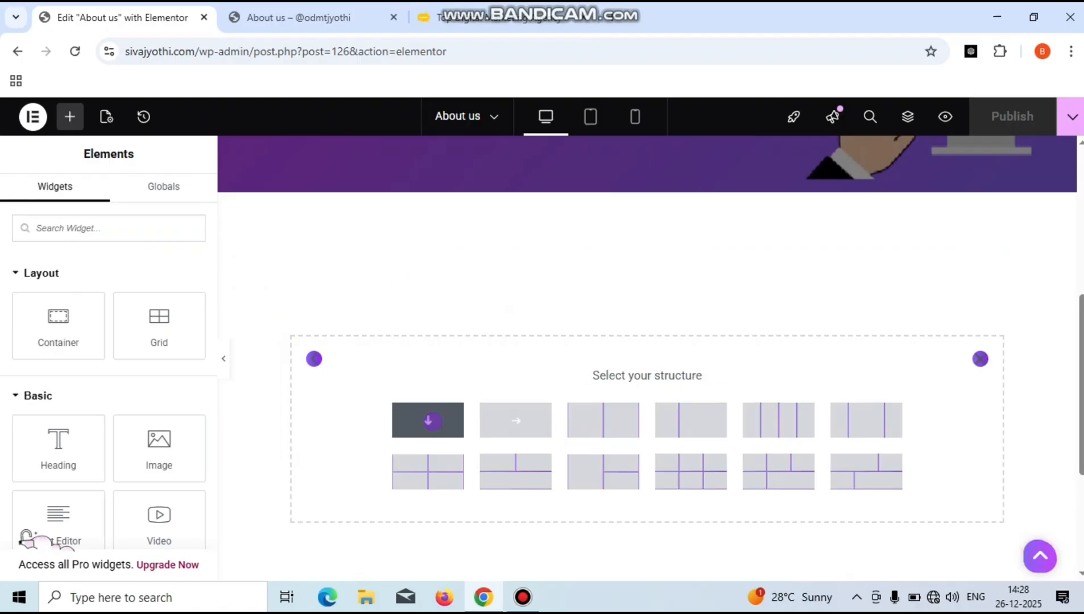
pyautogui.click(429, 421)
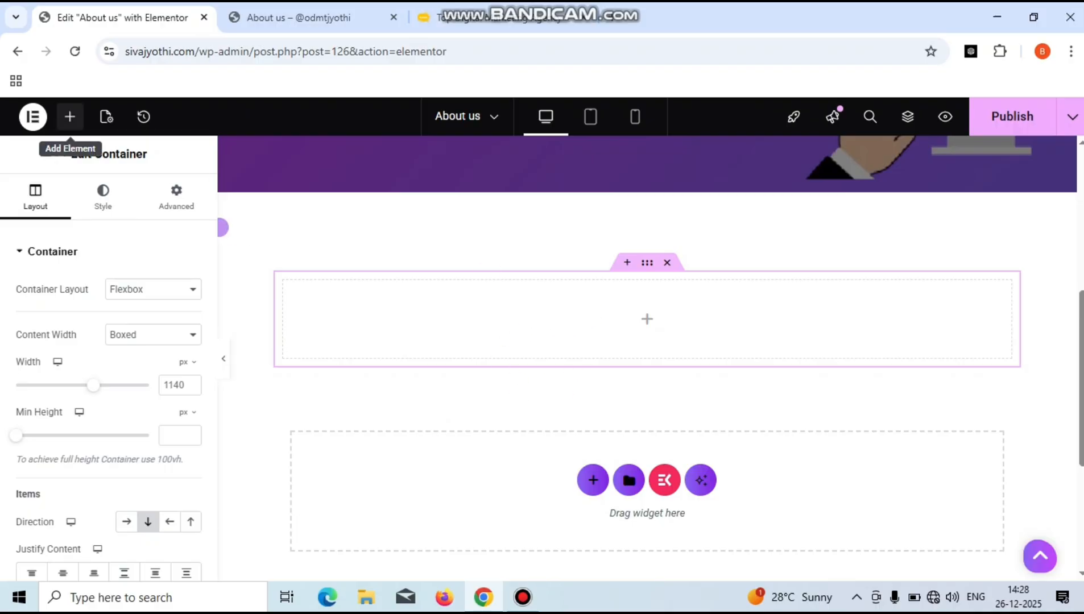
# - Search the widgets for 'wp' and drop a WPForms widget into the new container
pyautogui.click(70, 117)
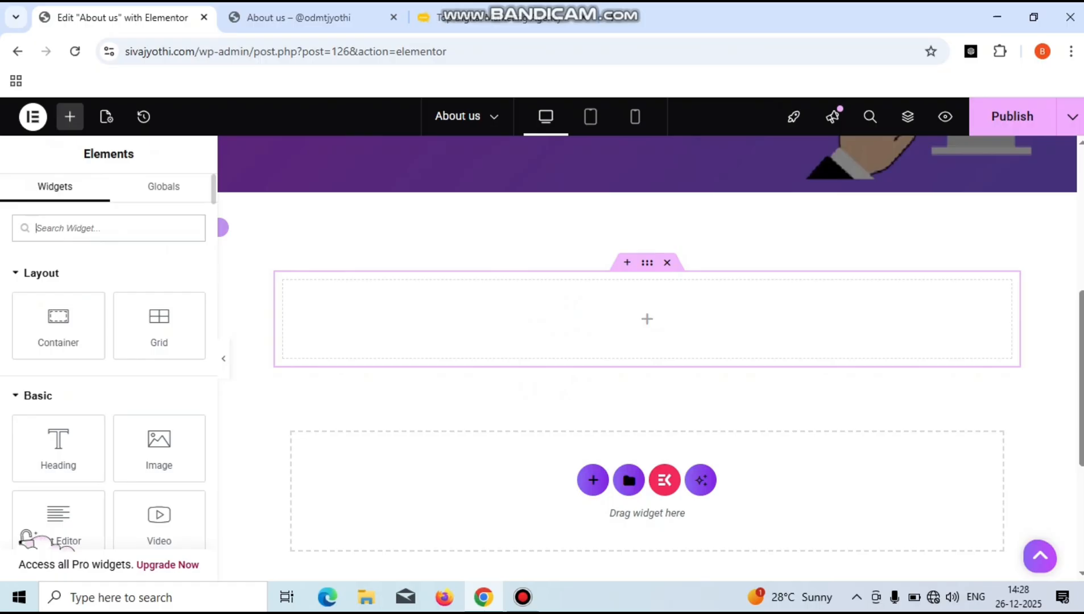
pyautogui.write('w')
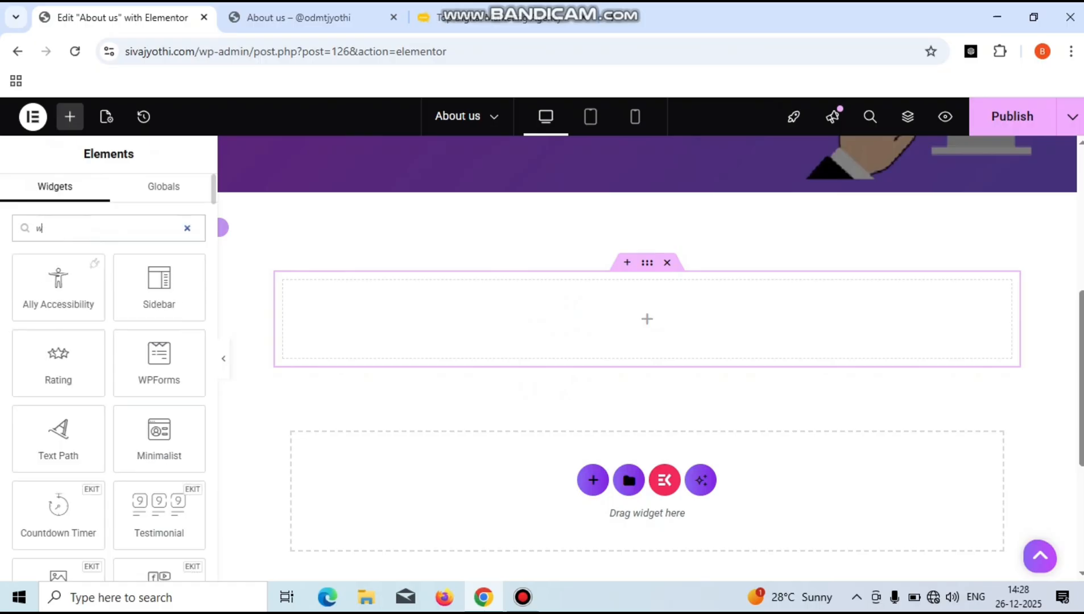
pyautogui.write('p')
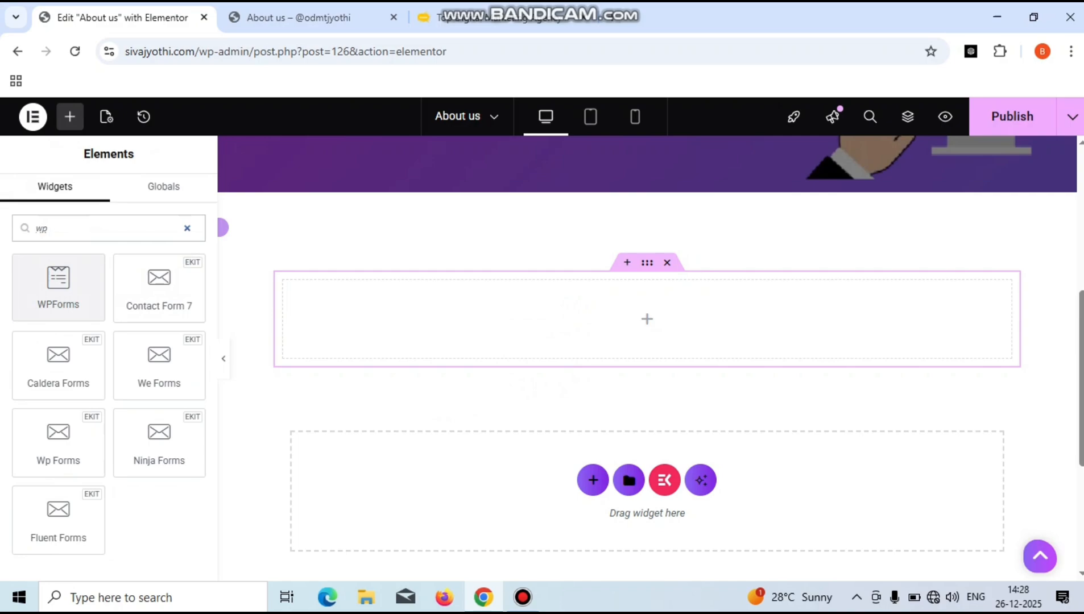
pyautogui.click(58, 285)
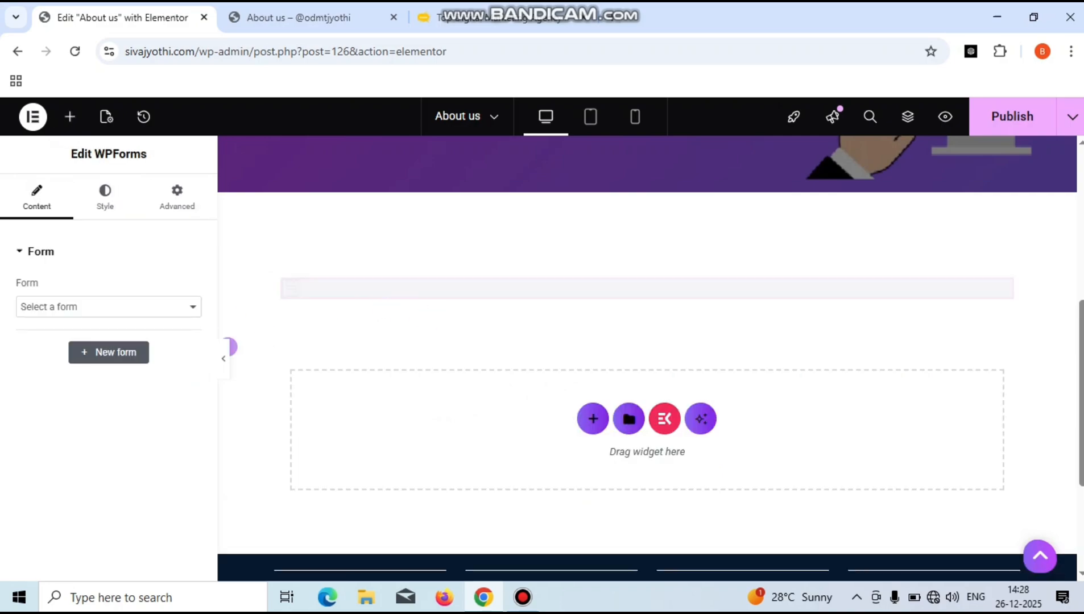
# - Set the WPForms widget's Form to Contact Form and scroll the canvas to check its fields
pyautogui.click(109, 306)
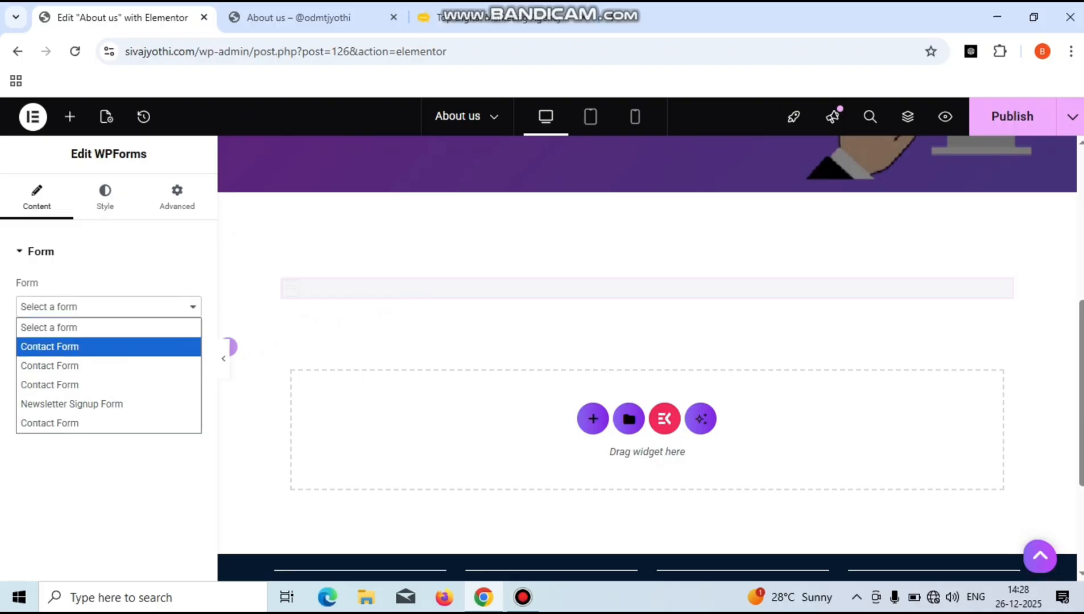
pyautogui.click(109, 346)
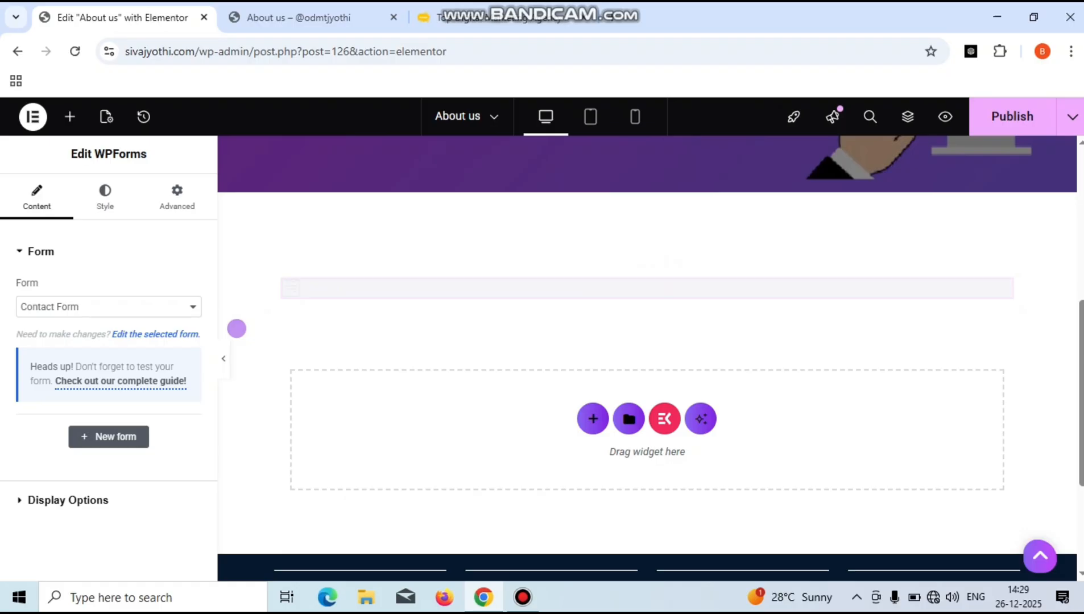
pyautogui.click(108, 307)
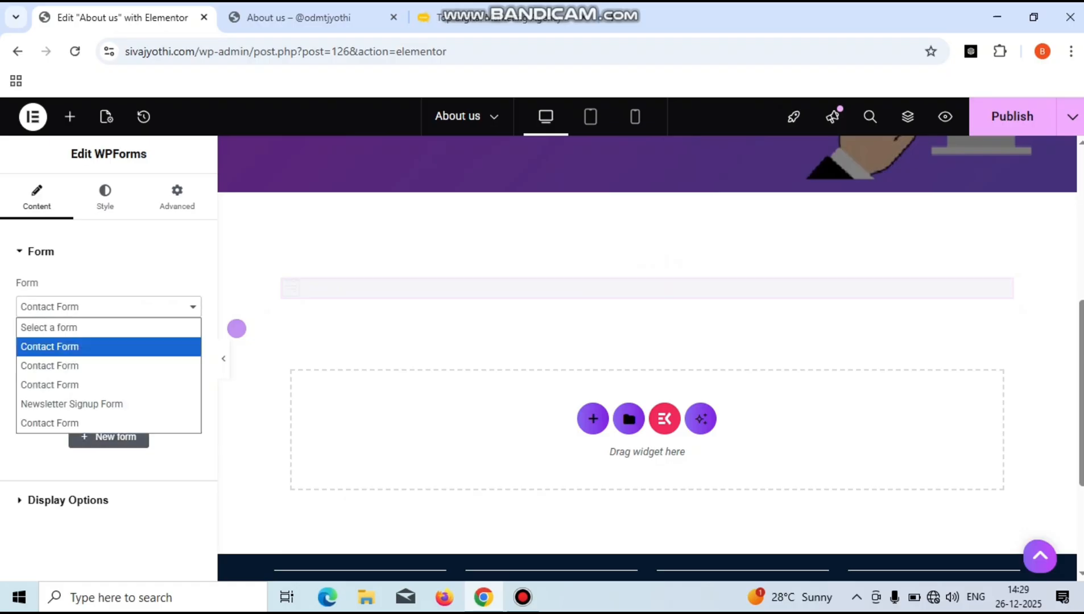
pyautogui.click(108, 366)
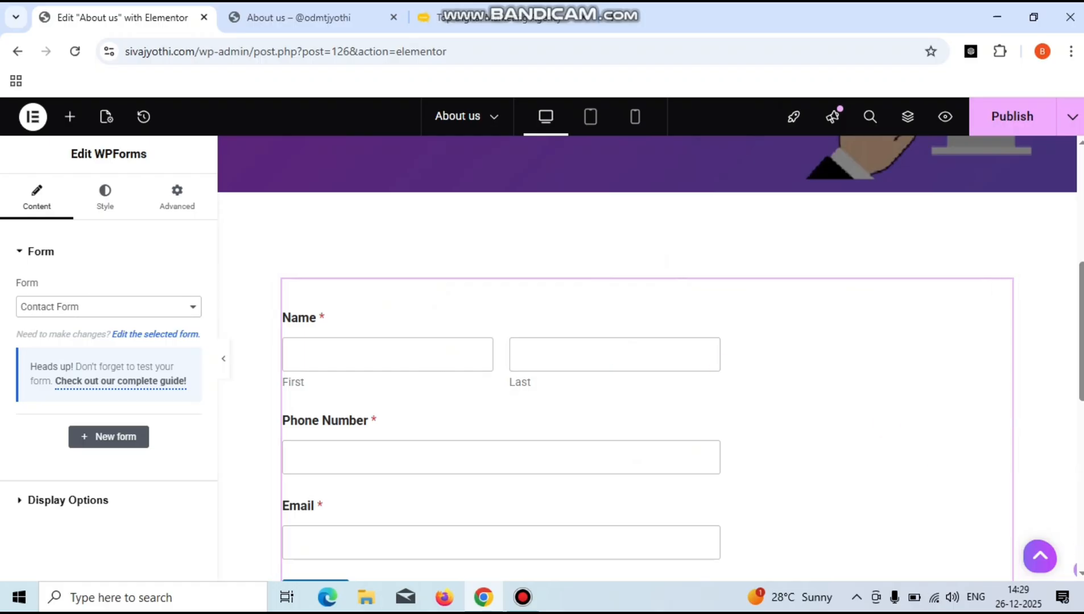
pyautogui.scroll(-3, 650, 359)
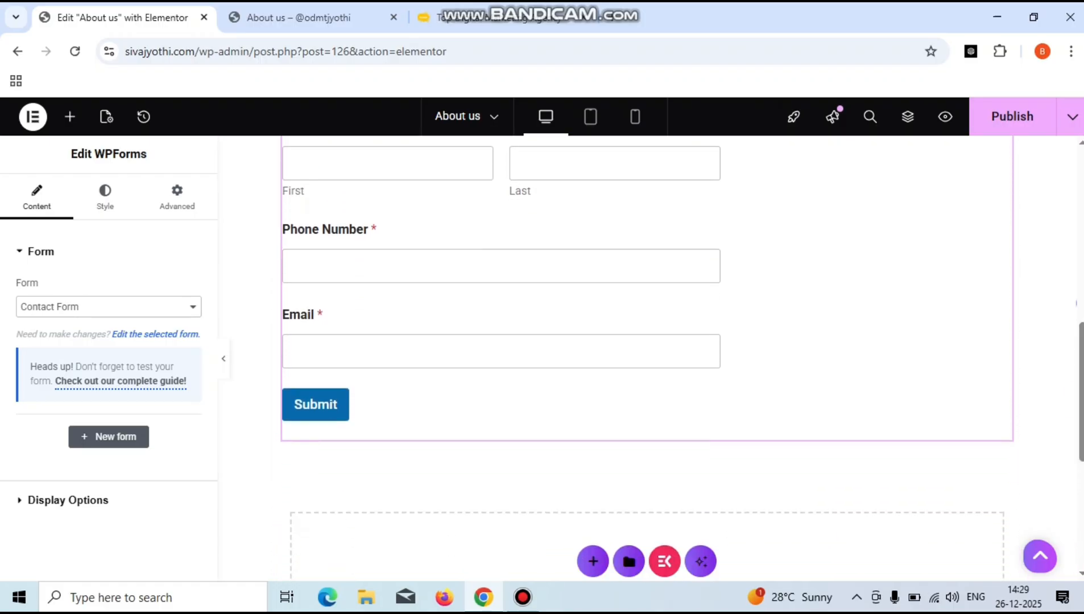
pyautogui.scroll(8, 646, 358)
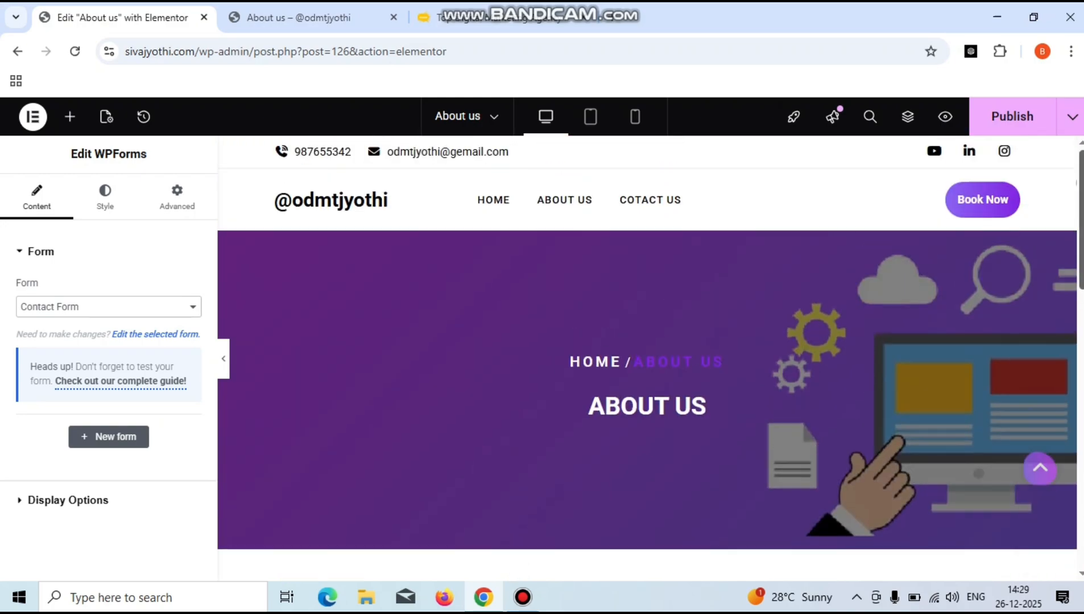
pyautogui.scroll(-6, 647, 358)
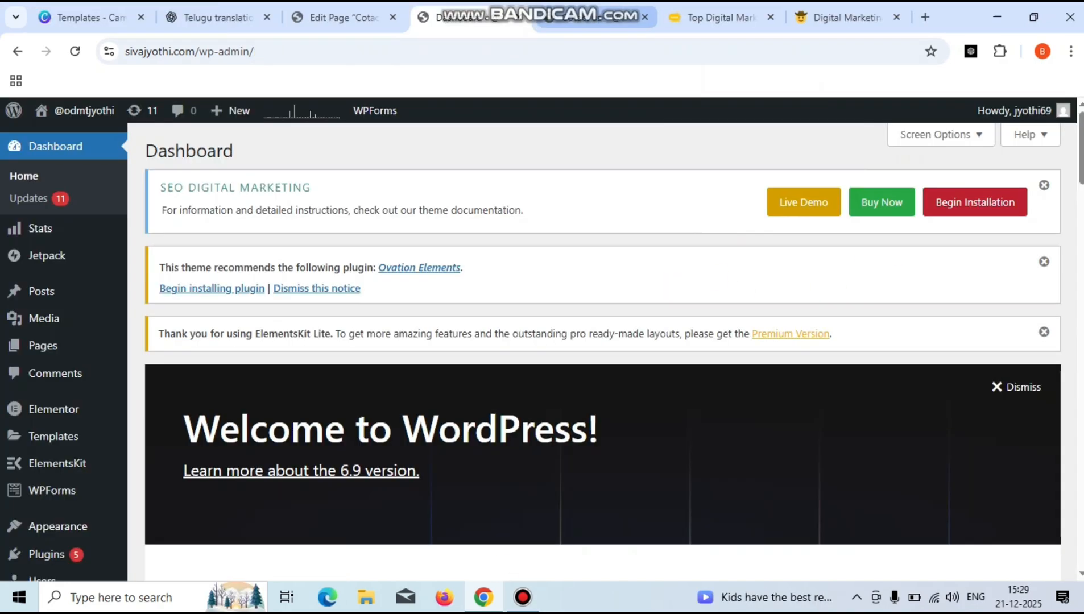
# - Glance at the splashcodes contact page, then go to Plugins > Add Plugin in the dashboard
pyautogui.click(719, 17)
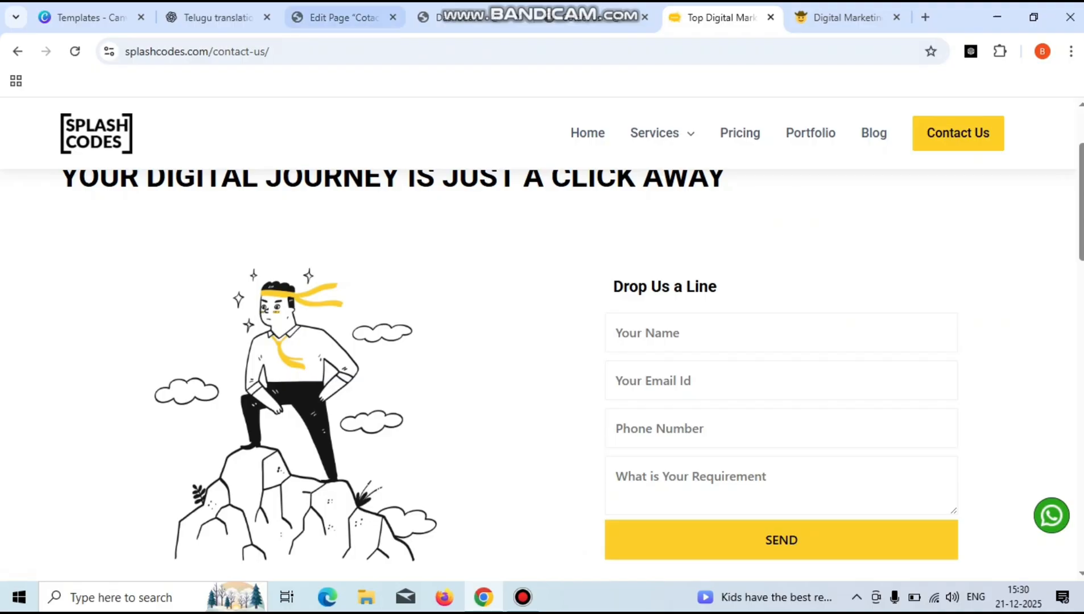
pyautogui.click(450, 17)
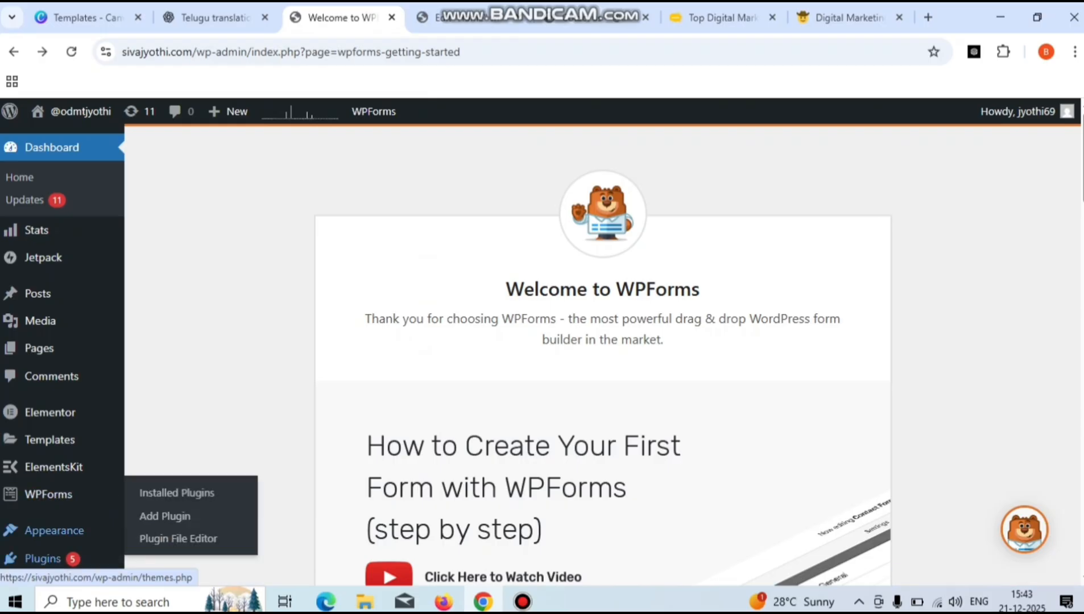
pyautogui.click(165, 516)
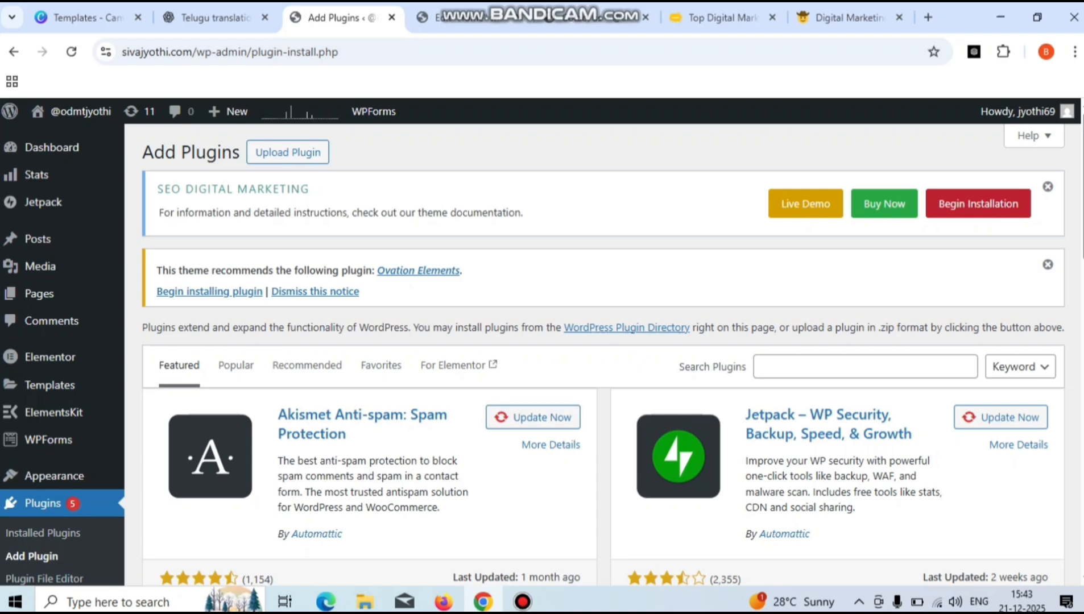
# - Search the plugin directory for 'click to chat', replacing the earlier 'whatsup' search
pyautogui.click(866, 367)
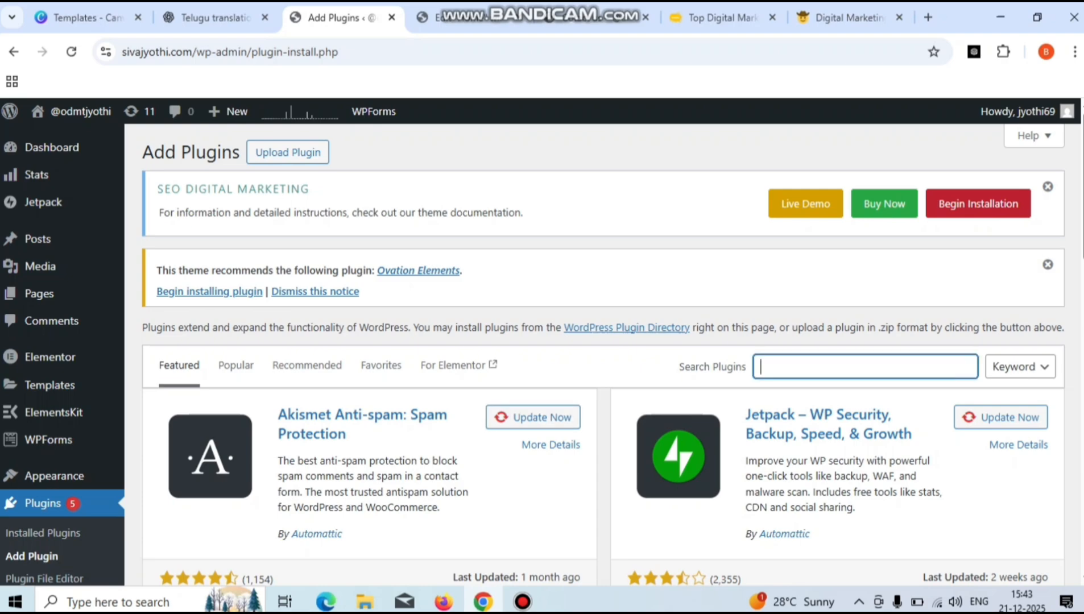
pyautogui.write('wha')
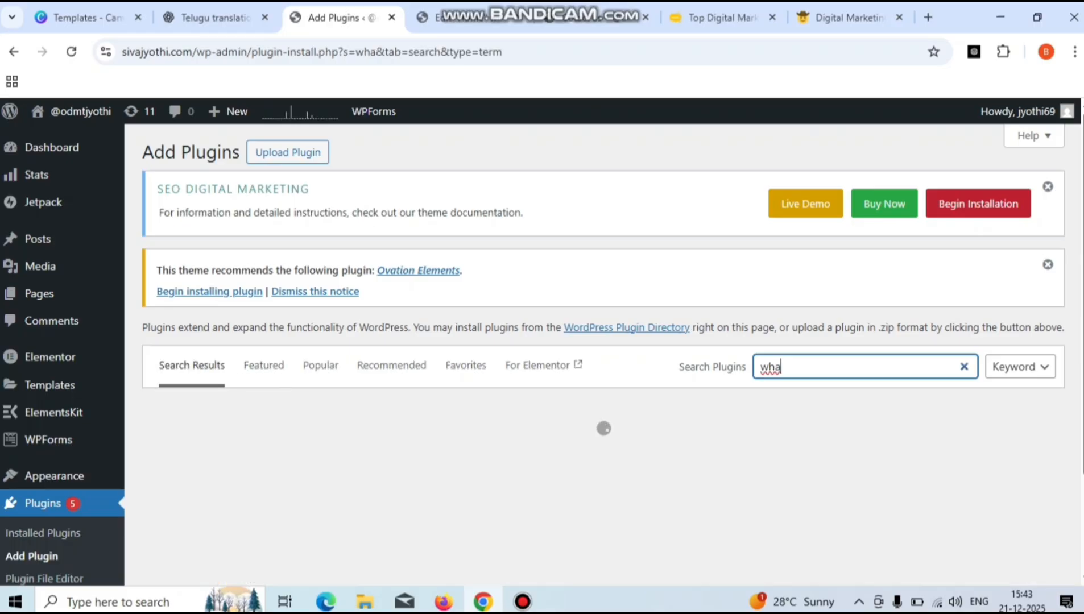
pyautogui.write('tsup')
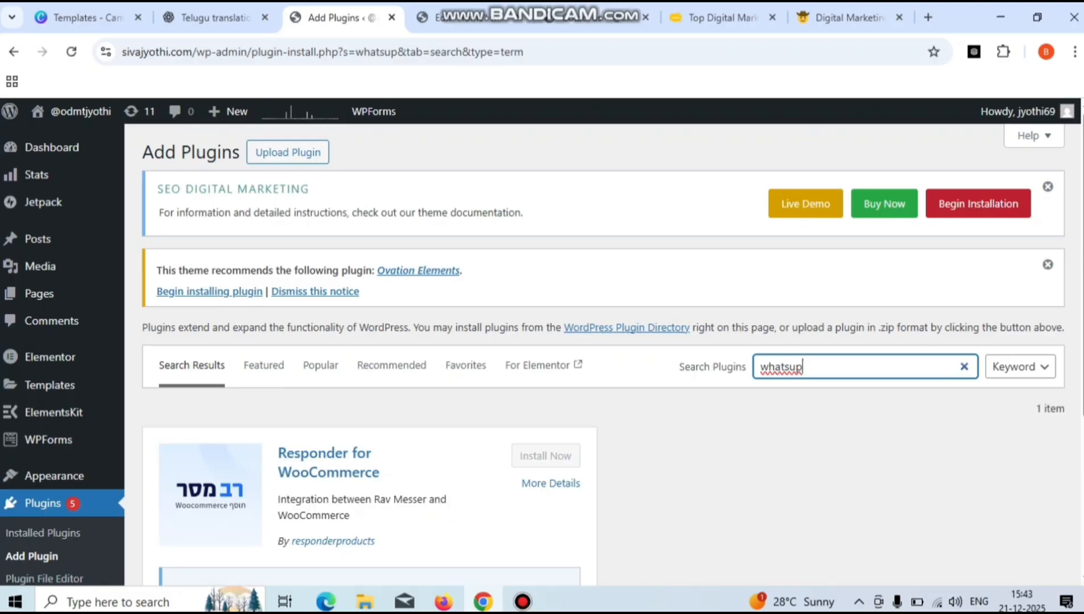
pyautogui.scroll(-4, 533, 356)
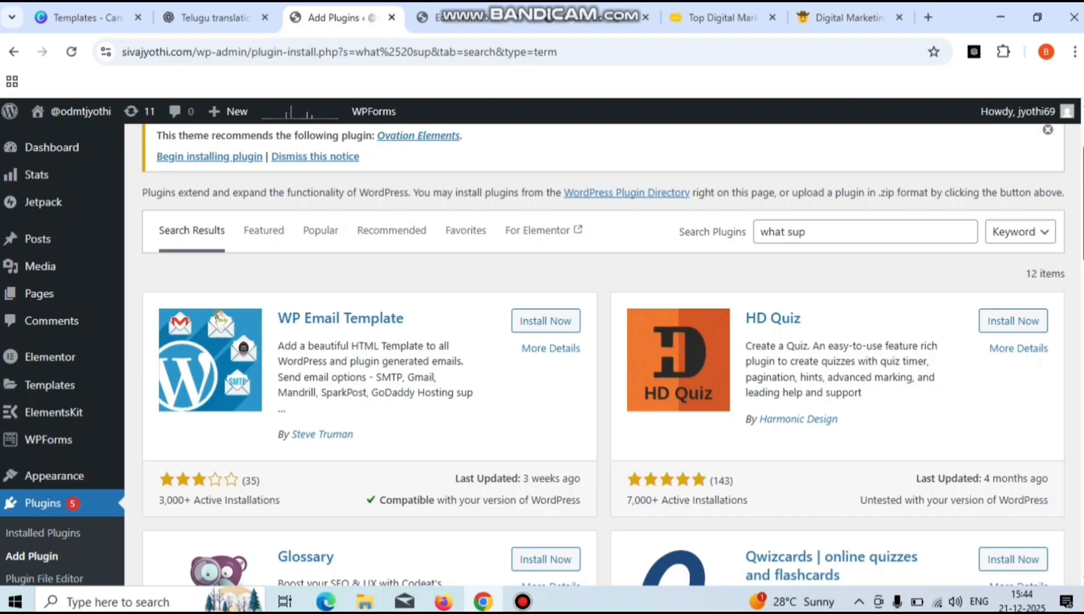
pyautogui.click(806, 232)
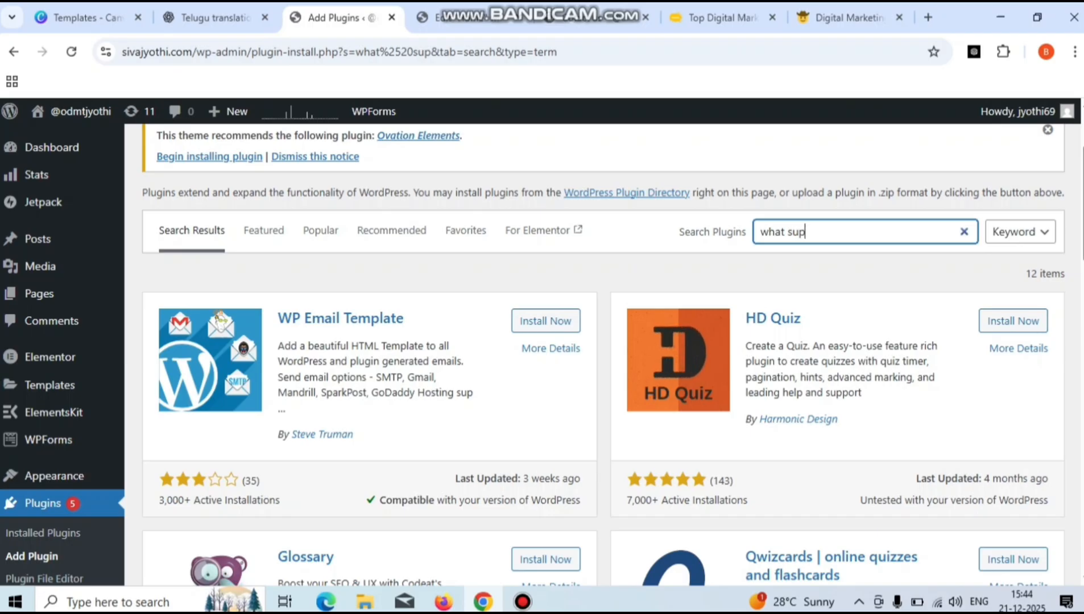
pyautogui.press('BackSpace')
pyautogui.press('BackSpace')
pyautogui.press('BackSpace')
pyautogui.press('BackSpace')
pyautogui.press('BackSpace')
pyautogui.press('BackSpace')
pyautogui.press('BackSpace')
pyautogui.press('BackSpace')
pyautogui.write('click to chat')
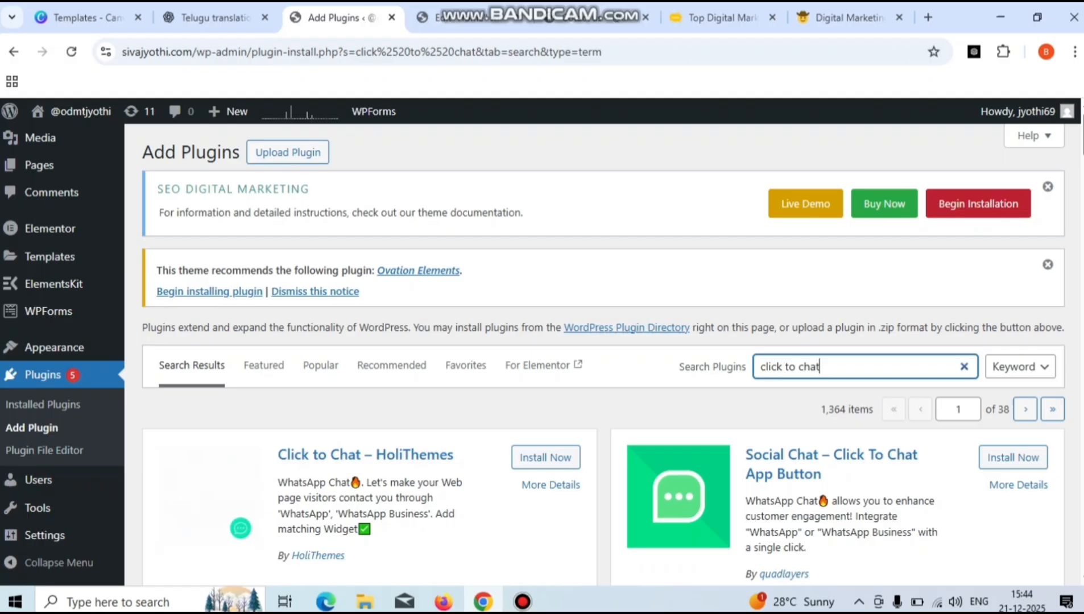
pyautogui.scroll(-2, 595, 356)
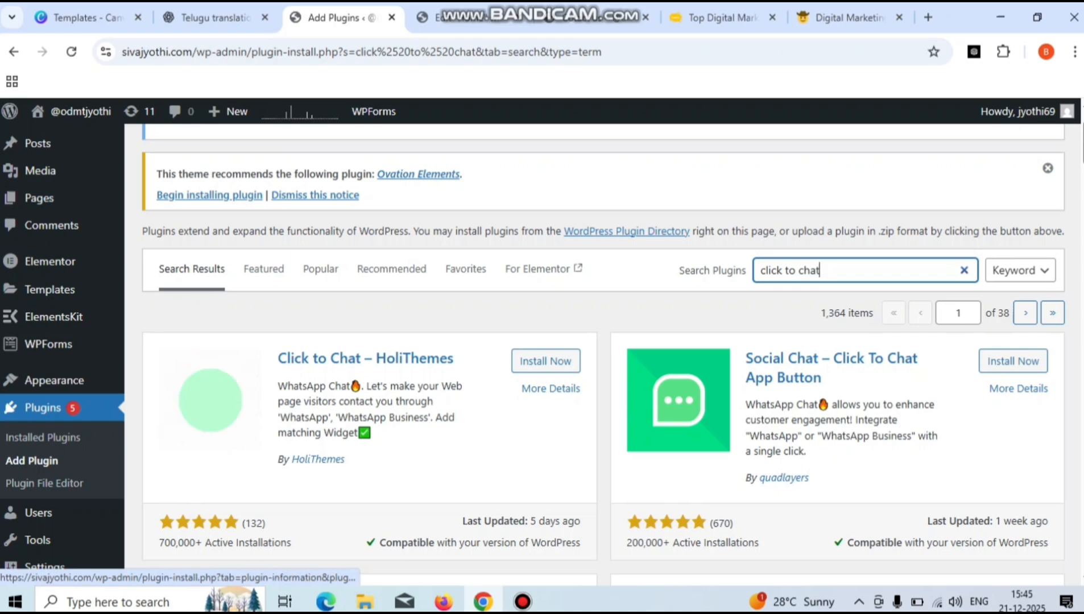
# - Install and then activate Click to Chat – HoliThemes from its plugin card
pyautogui.click(546, 361)
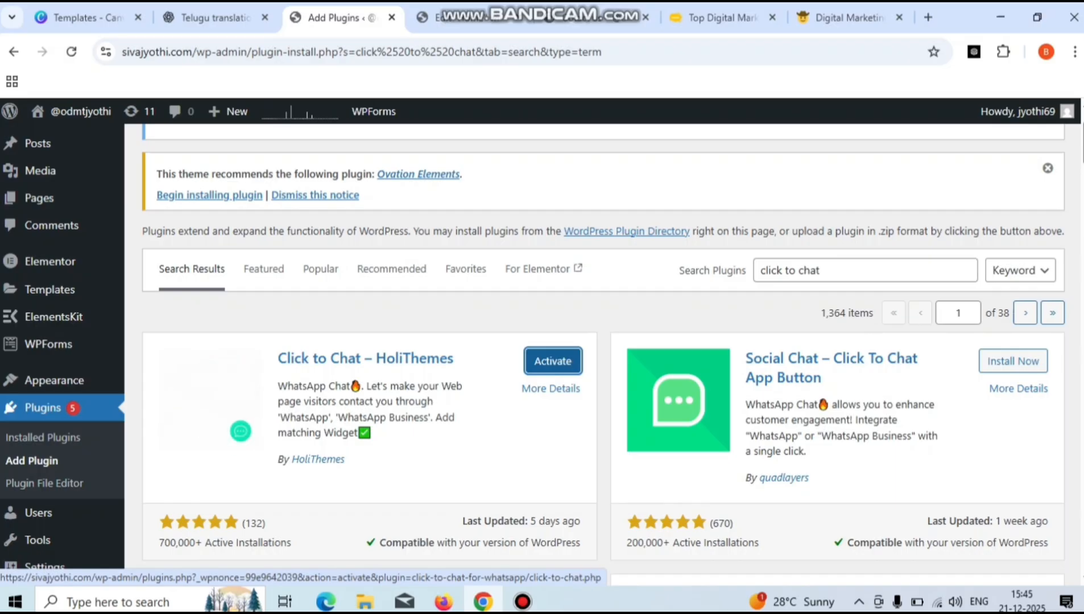
pyautogui.click(552, 361)
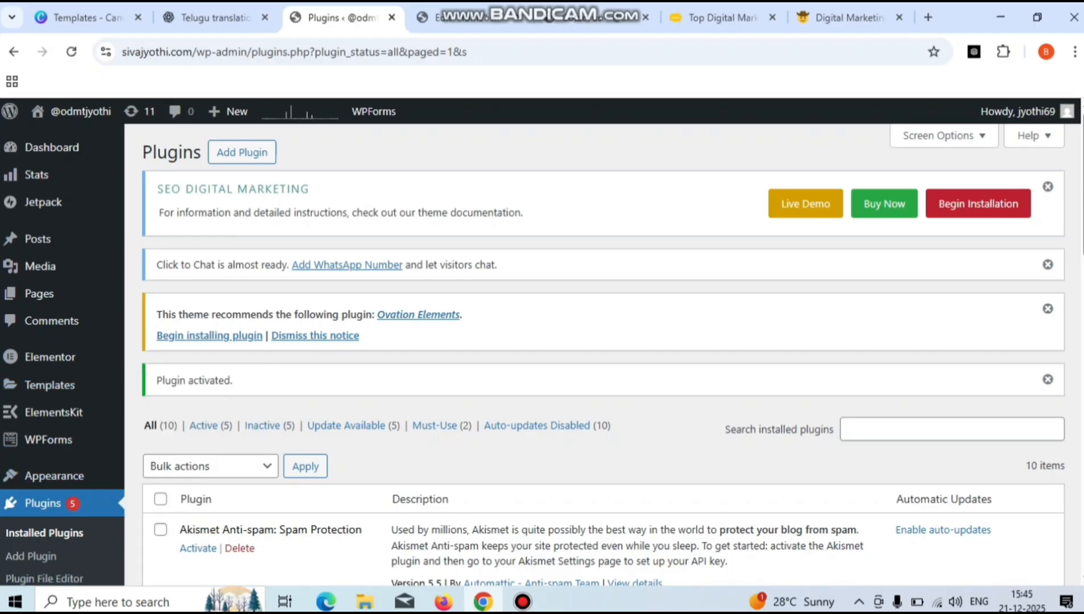
# - Open the Click to Chat submenu entry in the admin sidebar to reach its settings
pyautogui.scroll(-1, 604, 354)
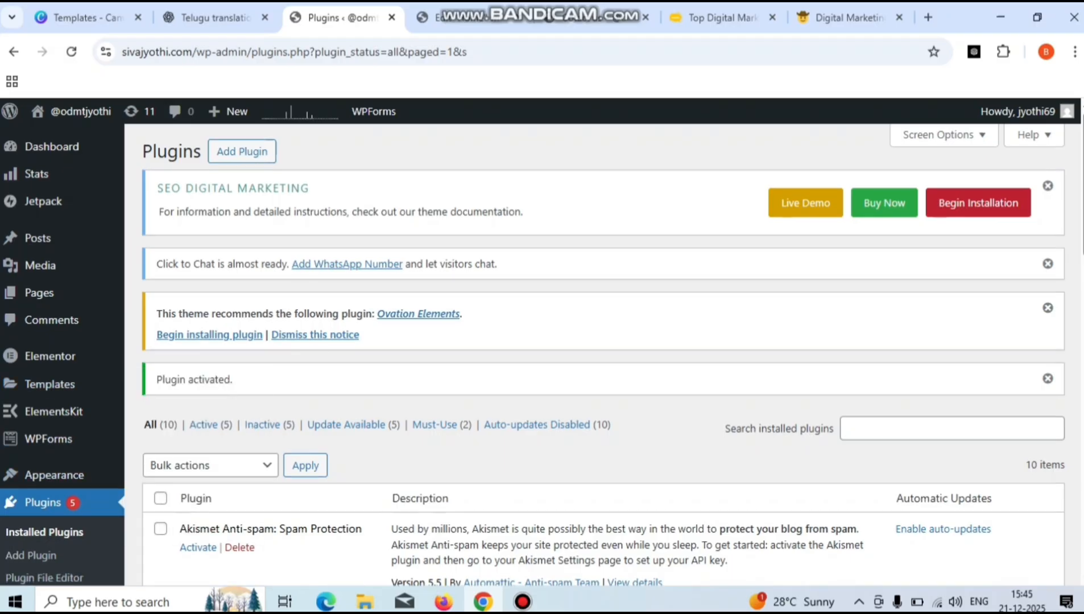
pyautogui.scroll(-2, 603, 353)
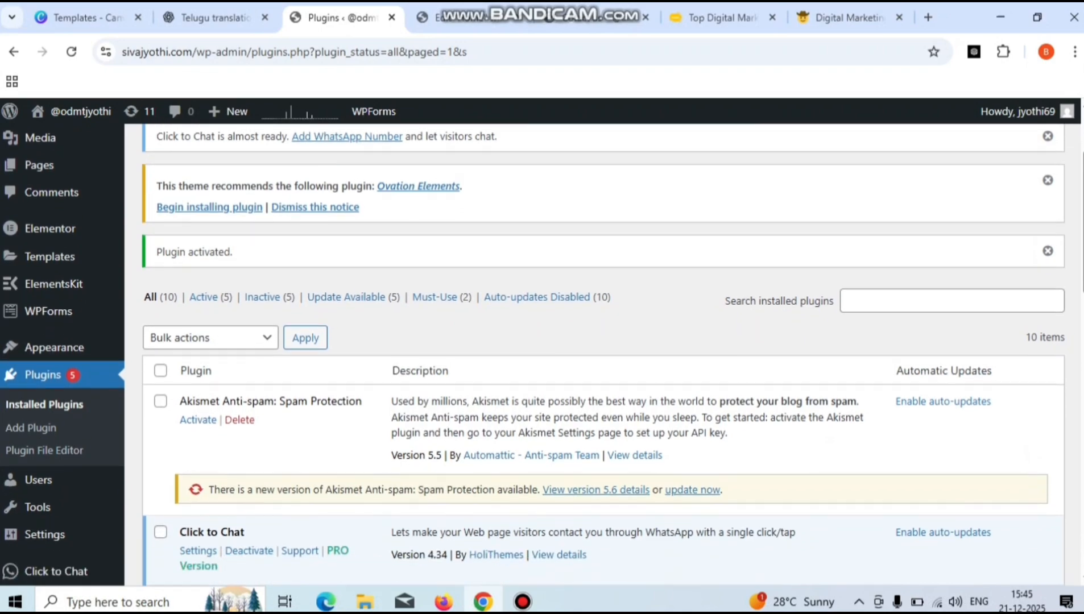
pyautogui.scroll(-2, 603, 354)
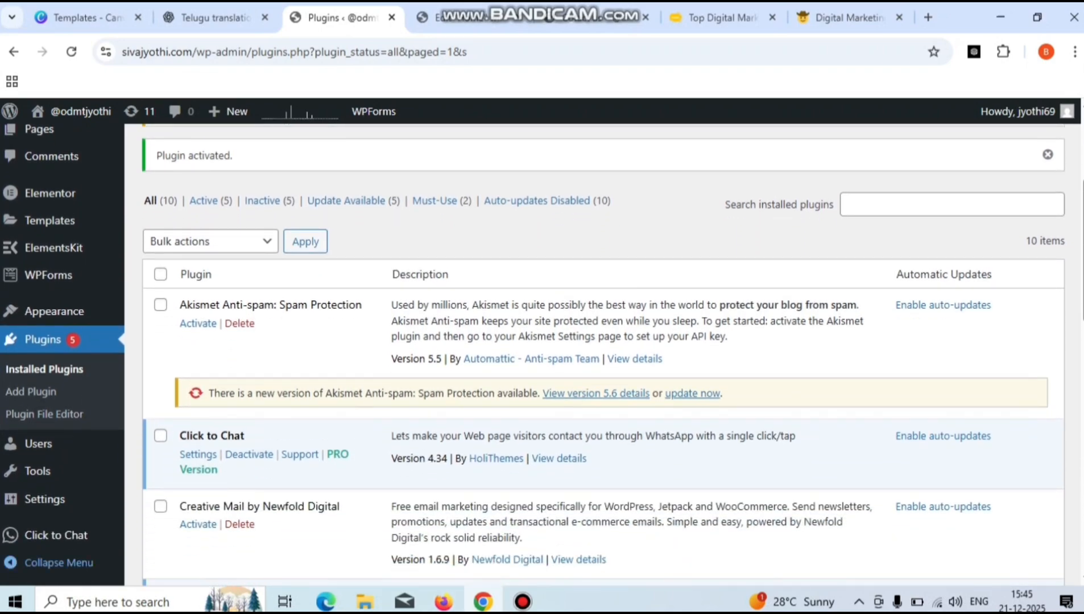
pyautogui.moveTo(56, 535)
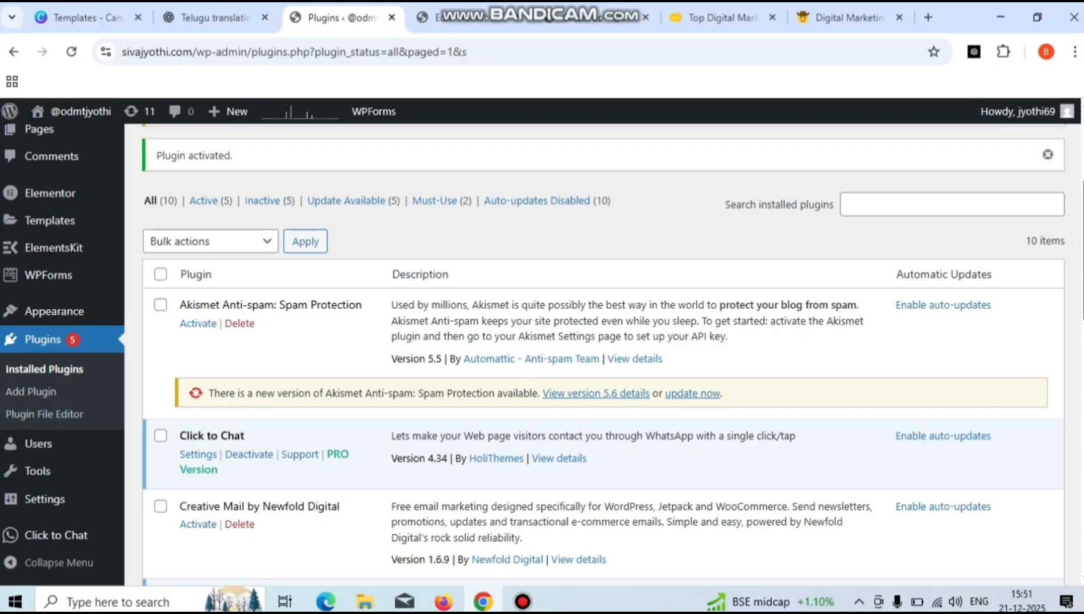
pyautogui.moveTo(56, 535)
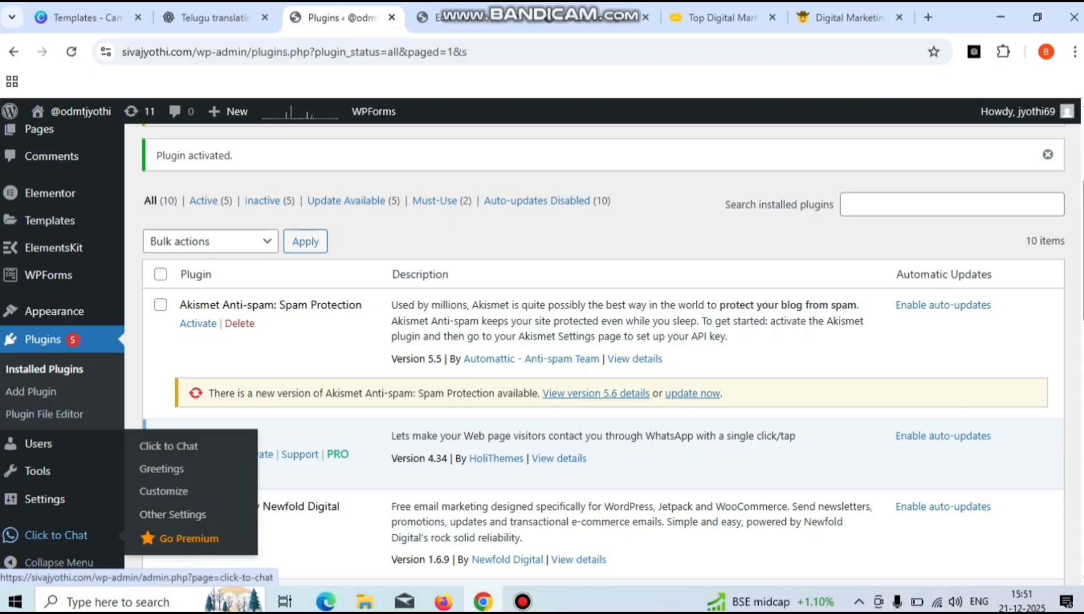
pyautogui.click(56, 535)
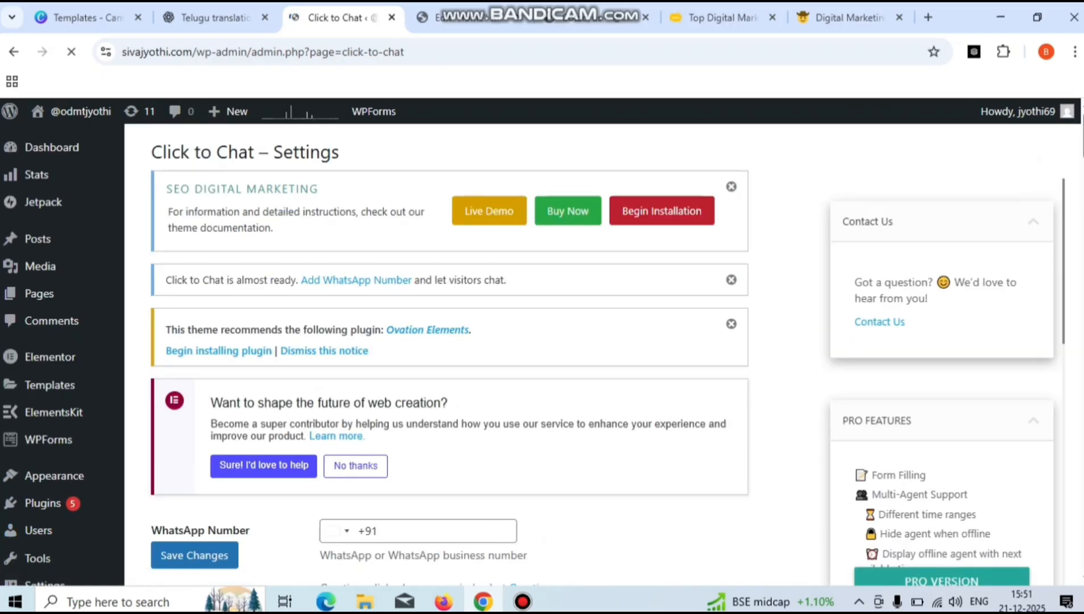
# - Enter the business WhatsApp phone number after the +91 country code in Click to Chat
pyautogui.scroll(-2, 376, 353)
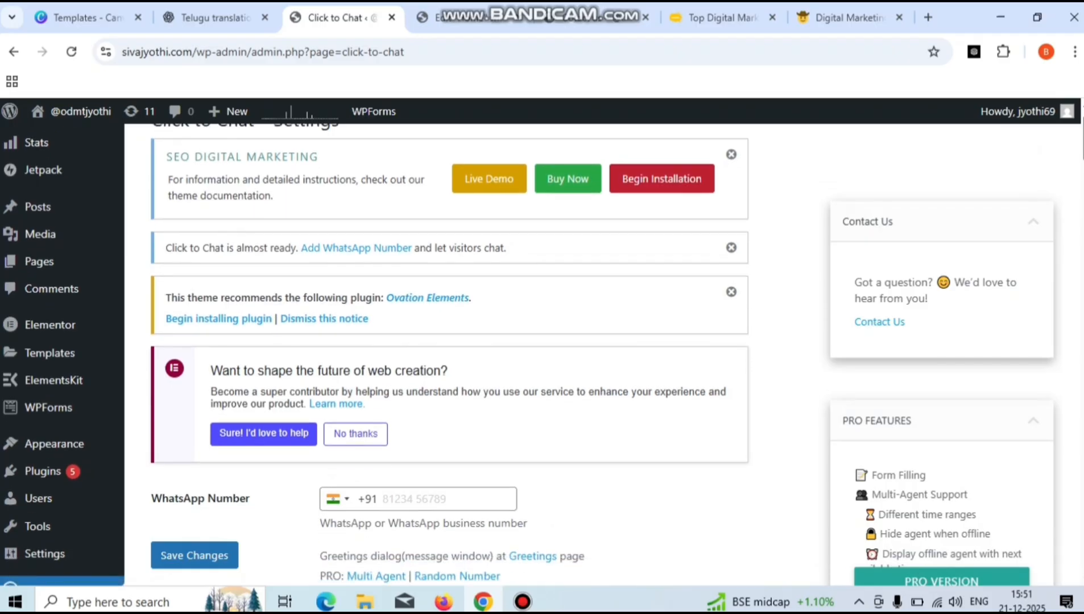
pyautogui.scroll(-3, 376, 352)
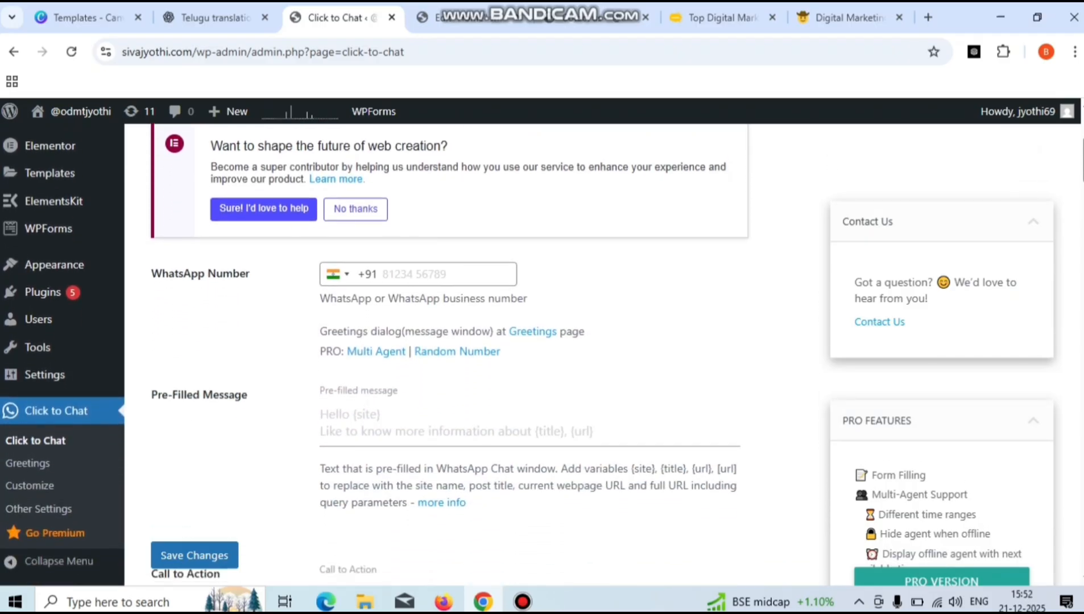
pyautogui.click(418, 275)
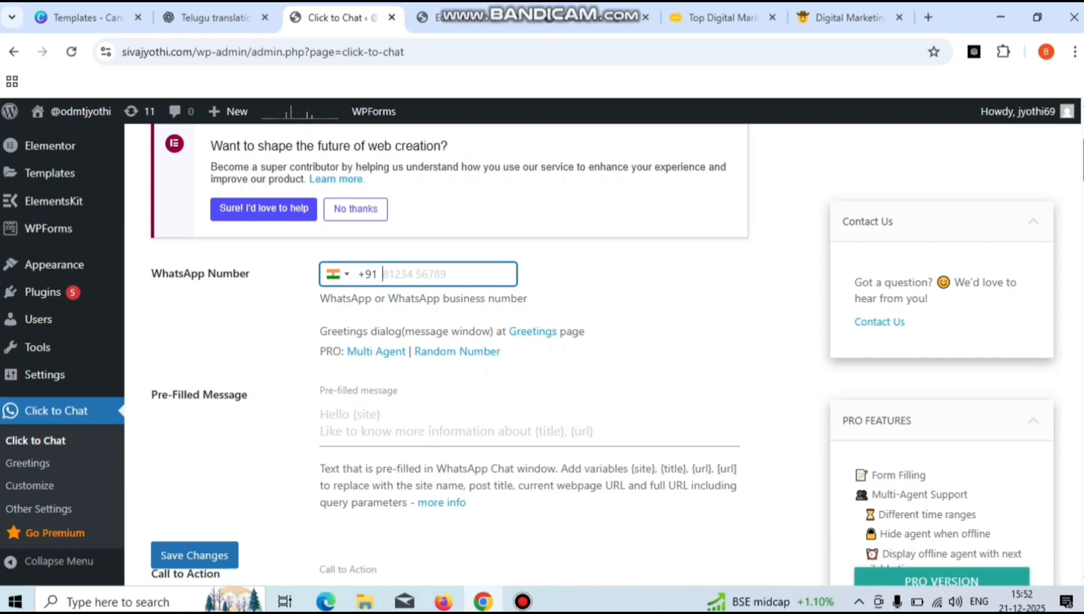
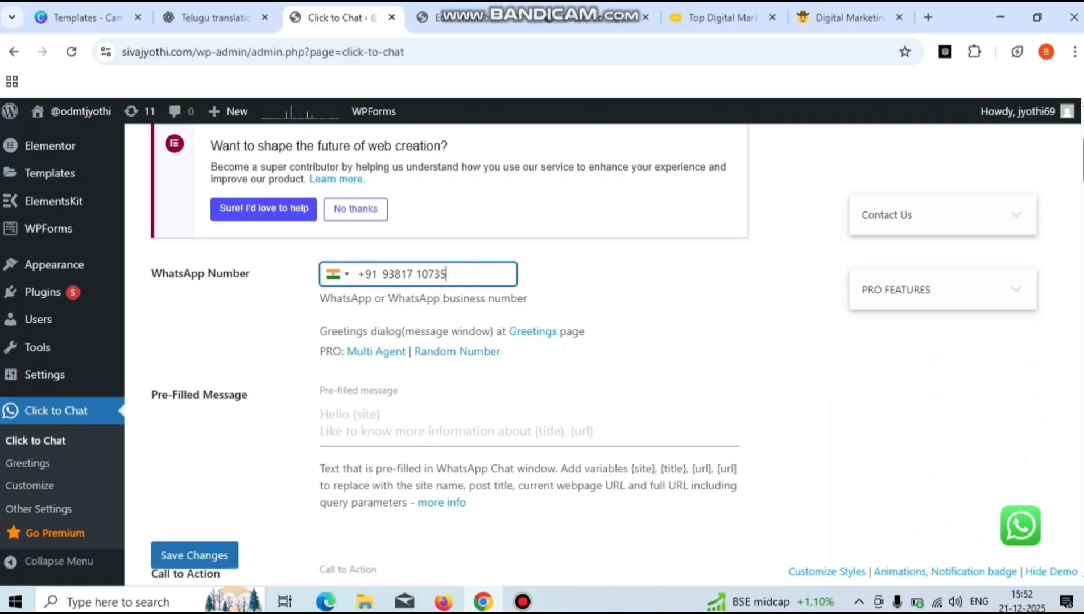
pyautogui.click(341, 415)
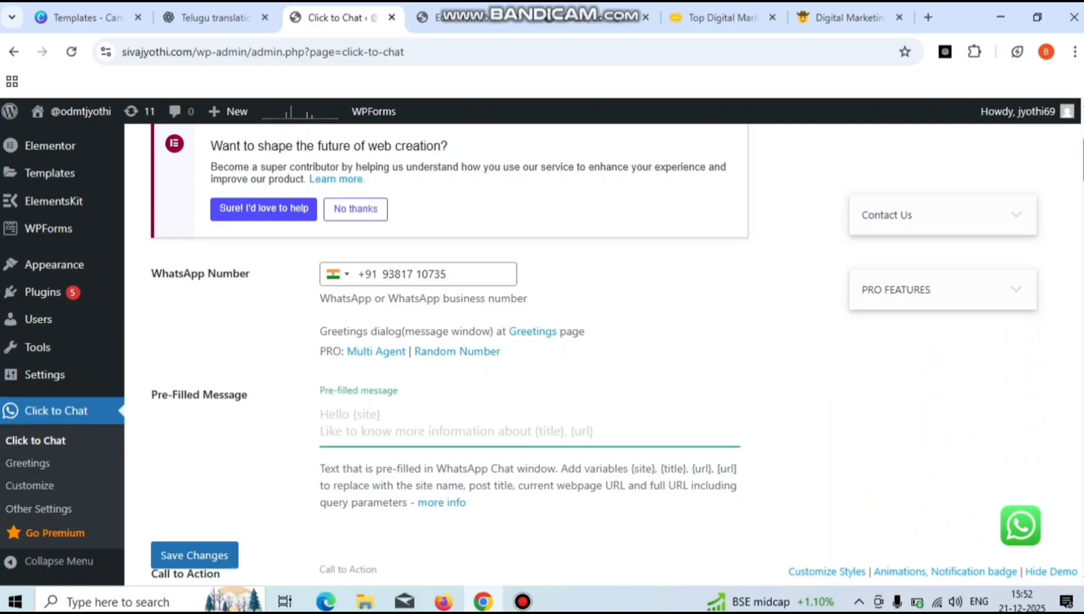
# - Type 'Hello' as the first line of the pre-filled chat message
pyautogui.write('h')
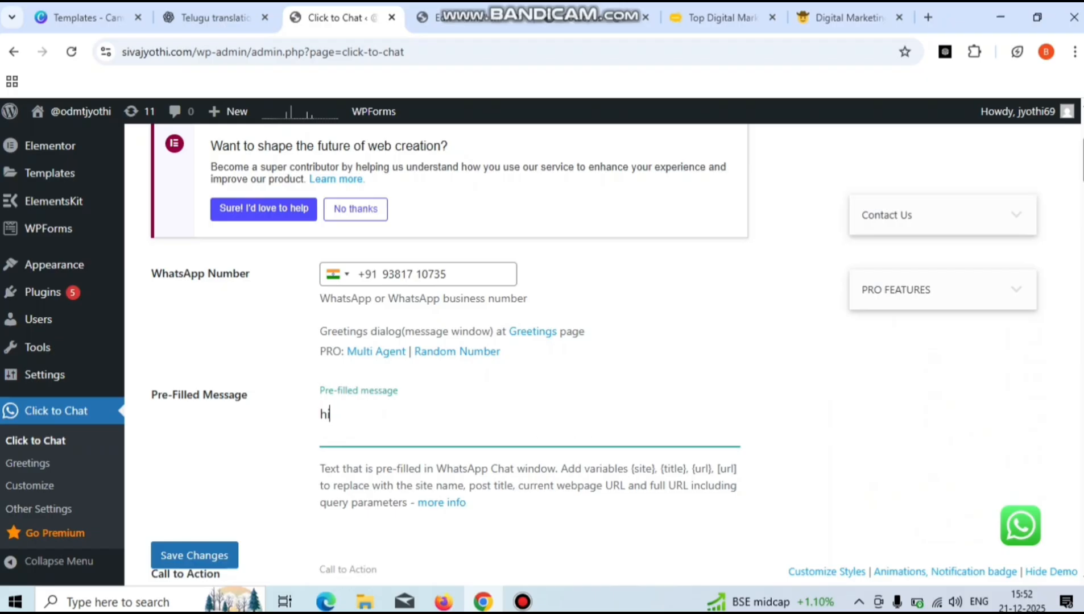
pyautogui.press('BackSpace')
pyautogui.write('Hi')
pyautogui.press('BackSpace')
pyautogui.write('ello')
# - Add 'How may help you' on a second line of the pre-filled message
pyautogui.press('Return')
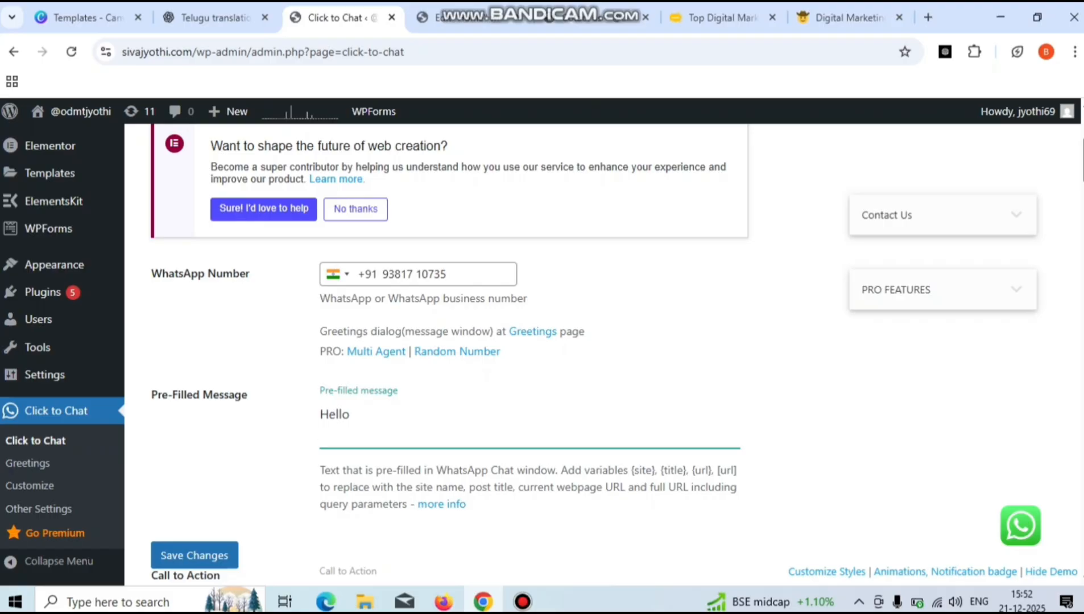
pyautogui.write('How')
pyautogui.press('BackSpace')
pyautogui.write('w May')
pyautogui.press('BackSpace')
pyautogui.press('BackSpace')
pyautogui.press('BackSpace')
pyautogui.write('may help')
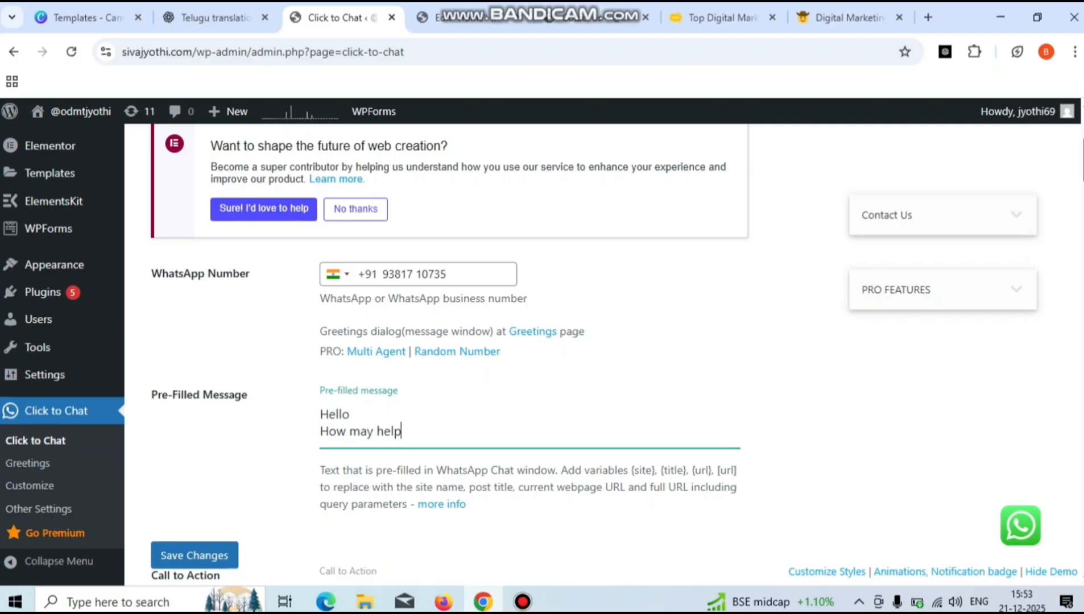
pyautogui.write(' you')
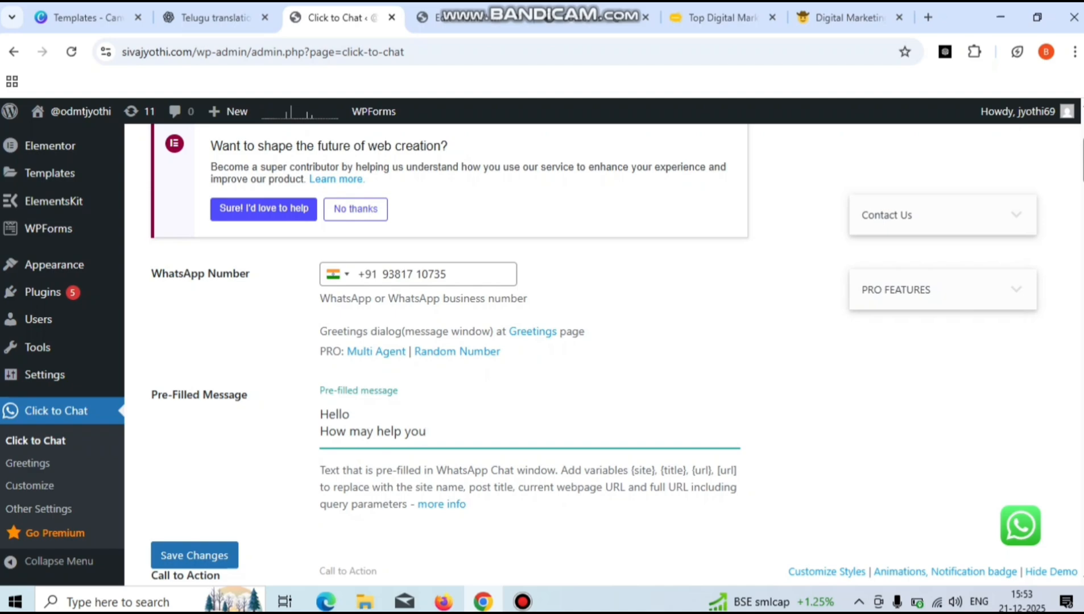
pyautogui.scroll(-5, 449, 353)
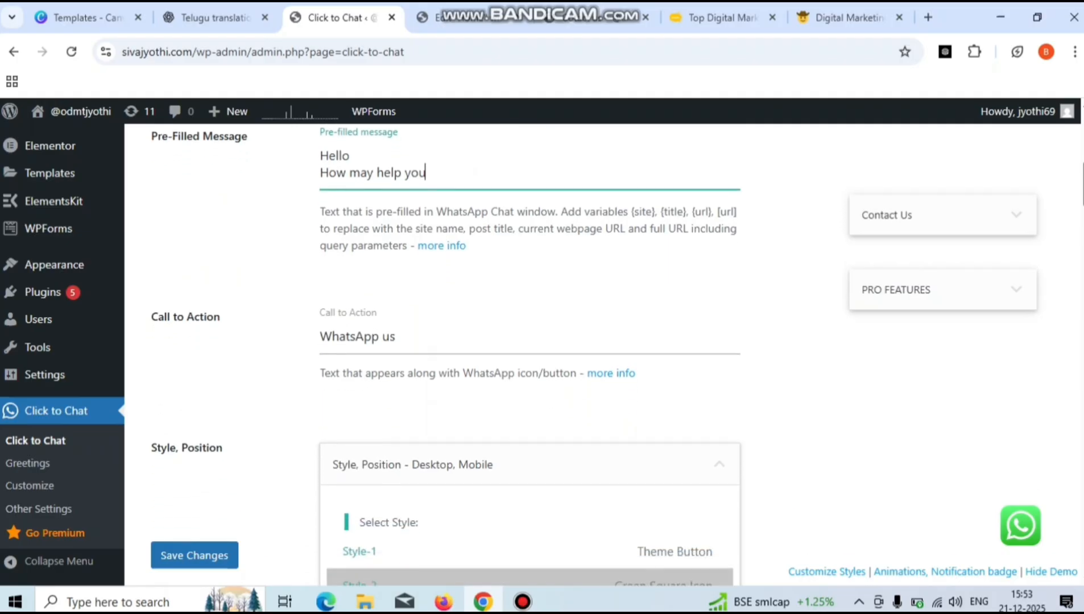
pyautogui.scroll(-4, 450, 353)
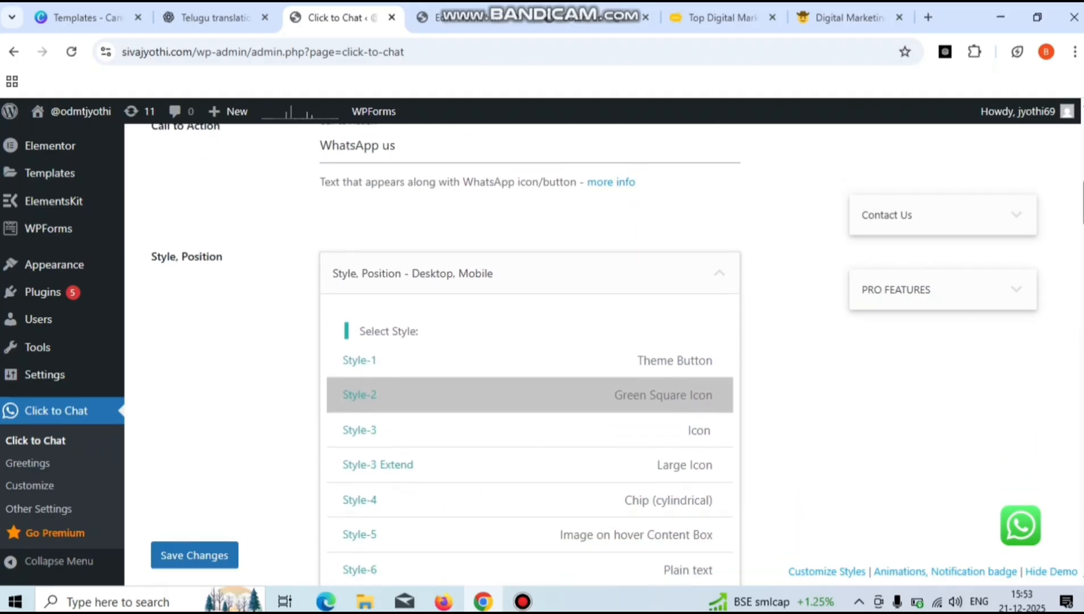
# - Preview the Theme Button, Icon, Green Square, Large Icon and Chip styles, ending on Style-5 Image on hover Content Box
pyautogui.click(449, 360)
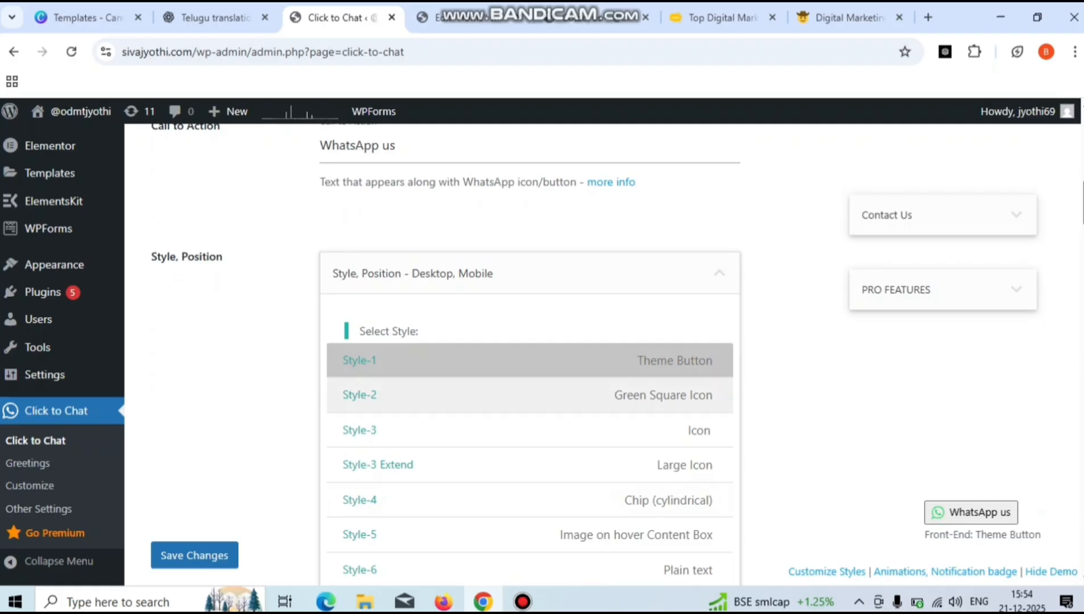
pyautogui.click(450, 430)
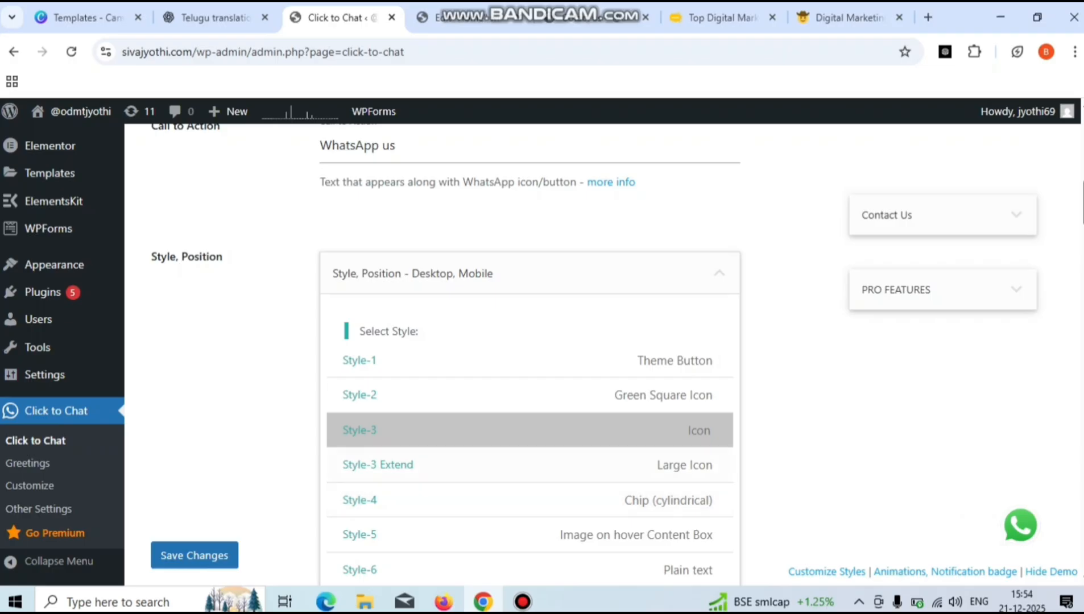
pyautogui.click(449, 395)
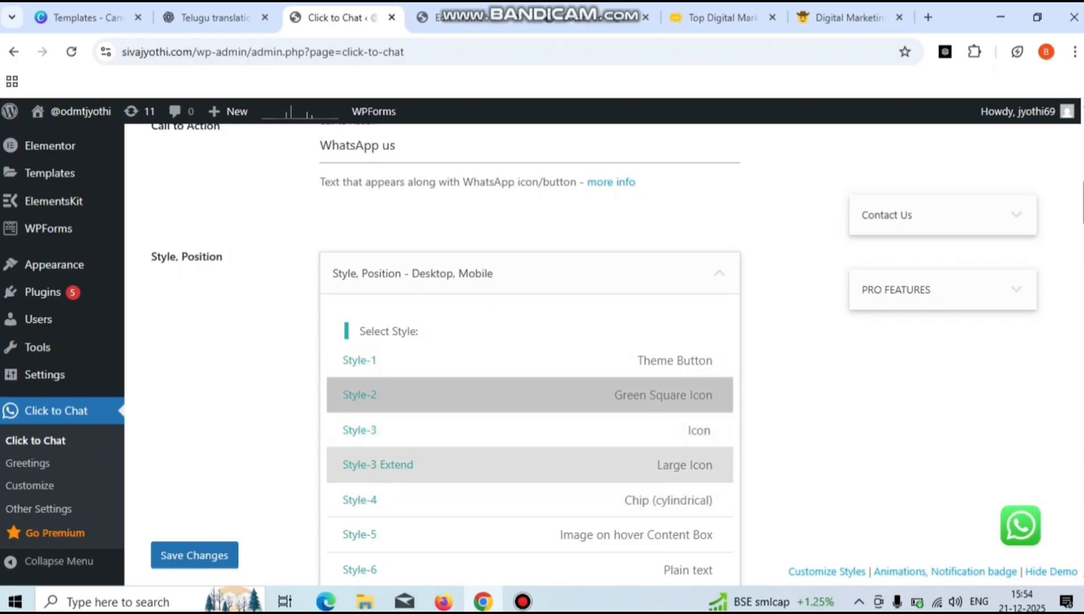
pyautogui.click(450, 430)
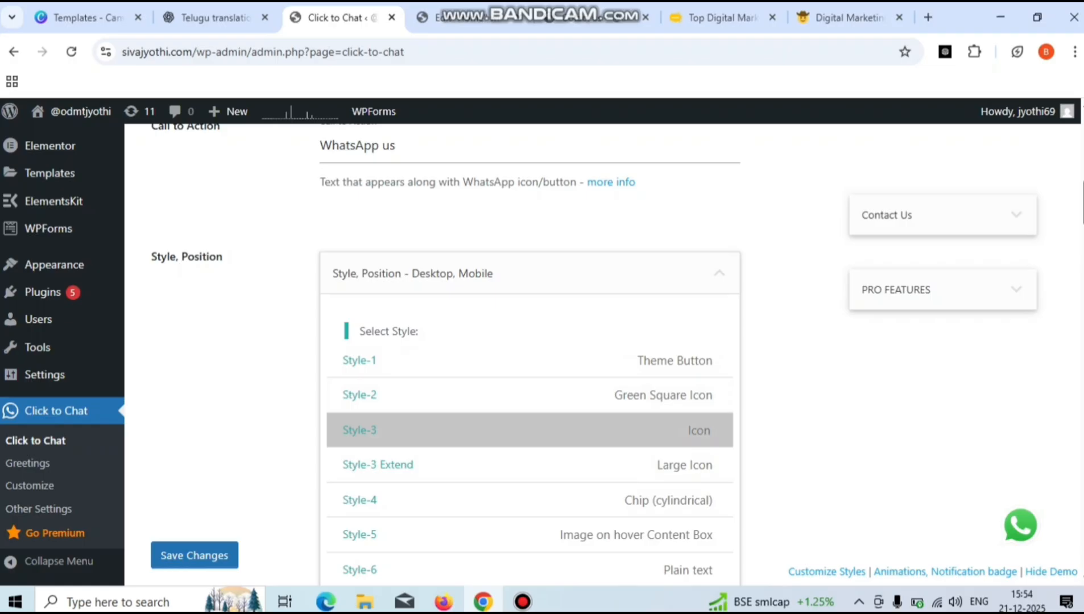
pyautogui.click(449, 465)
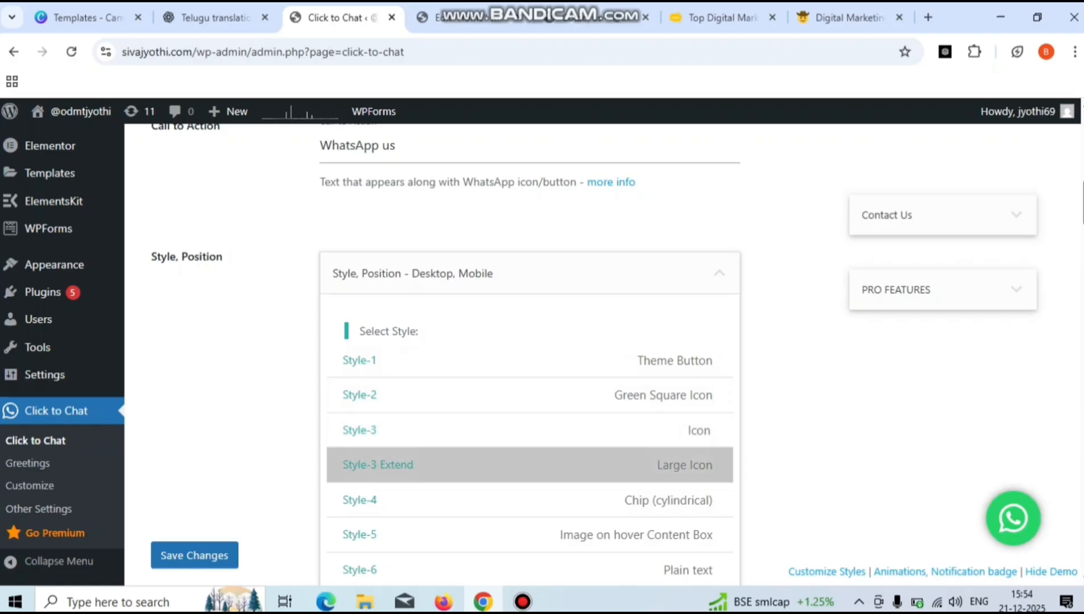
pyautogui.click(450, 501)
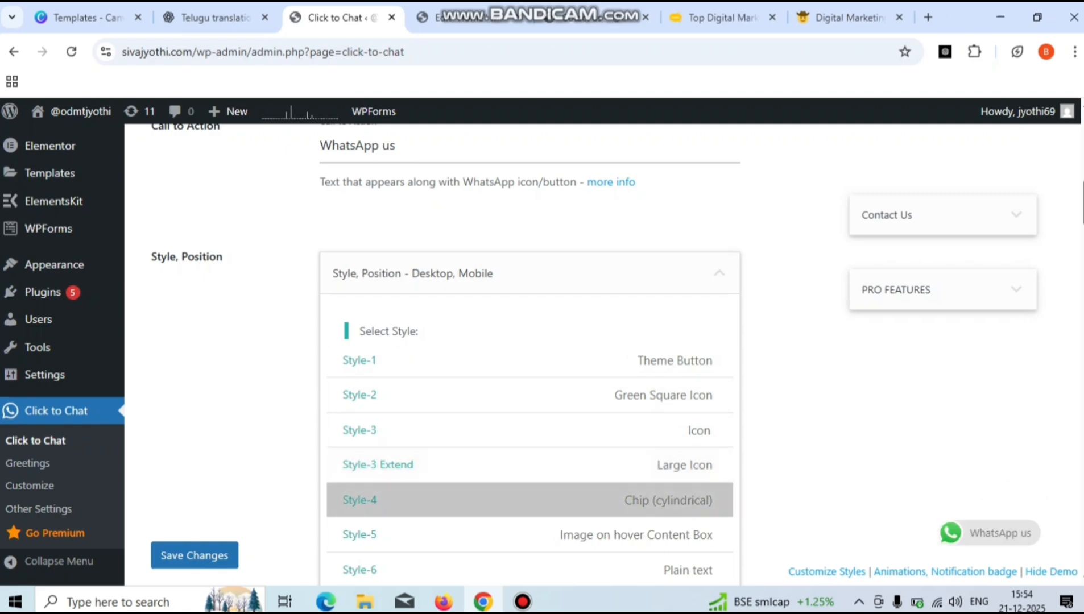
pyautogui.click(450, 535)
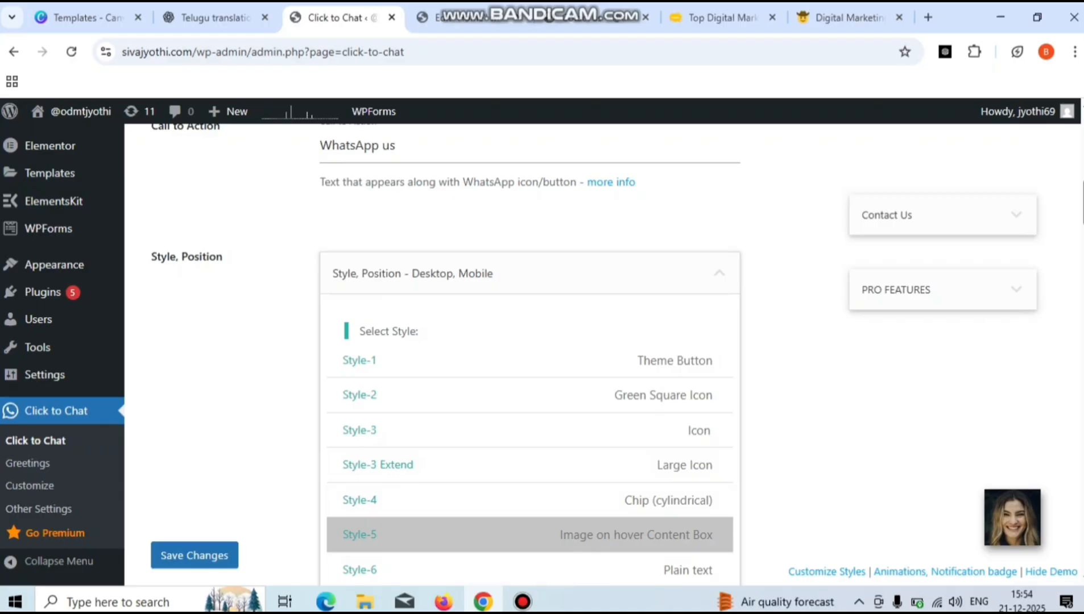
# - Try Plain text, Style-7, Style-3 and Style-4 button styles, settling on Style-2 Green Square Icon
pyautogui.scroll(-1, 447, 356)
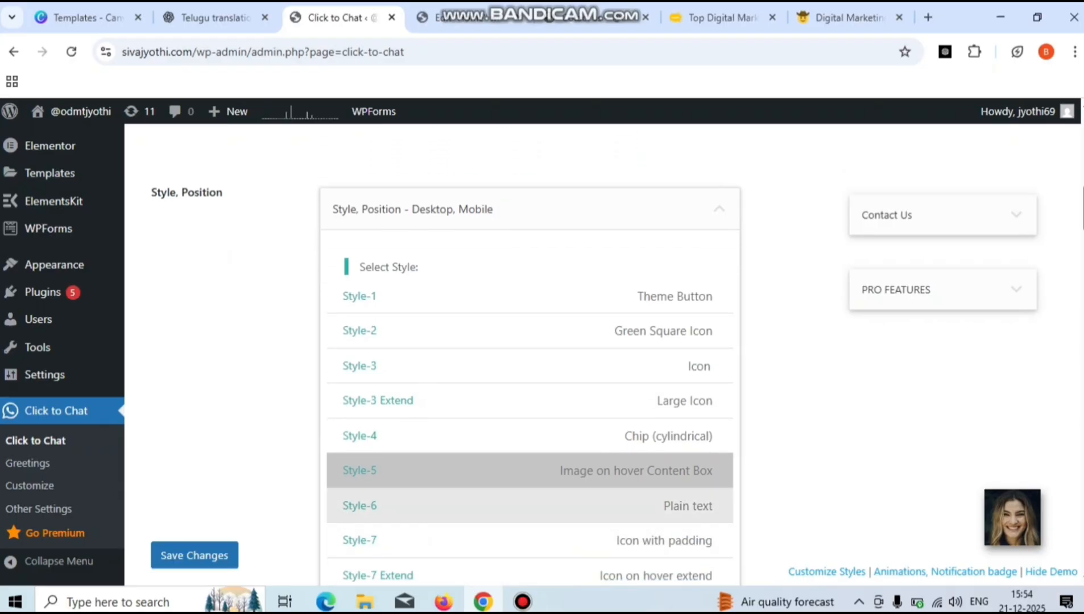
pyautogui.click(529, 506)
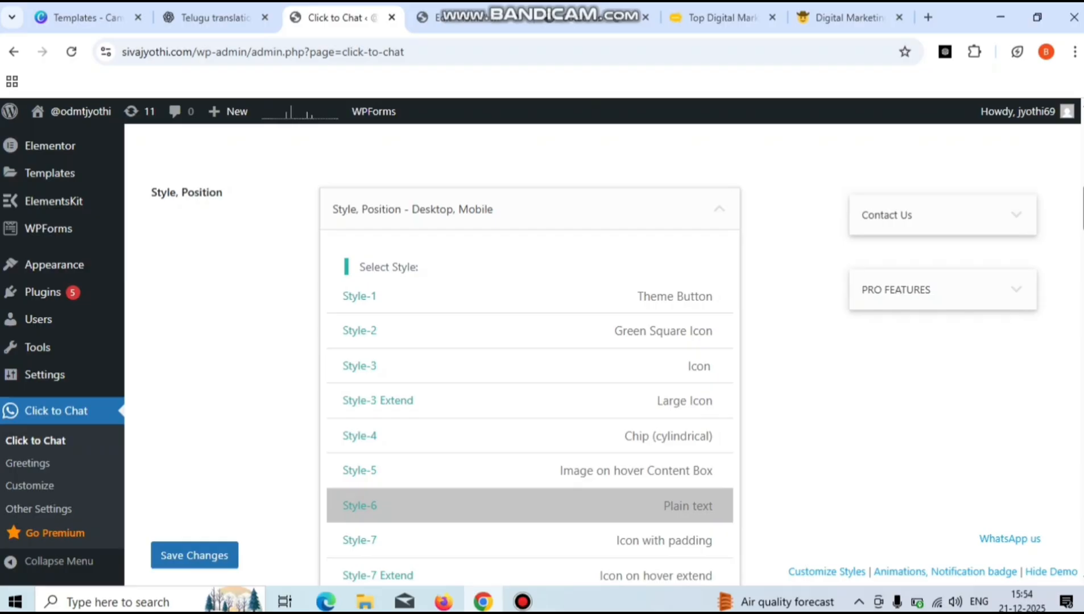
pyautogui.scroll(-1, 446, 376)
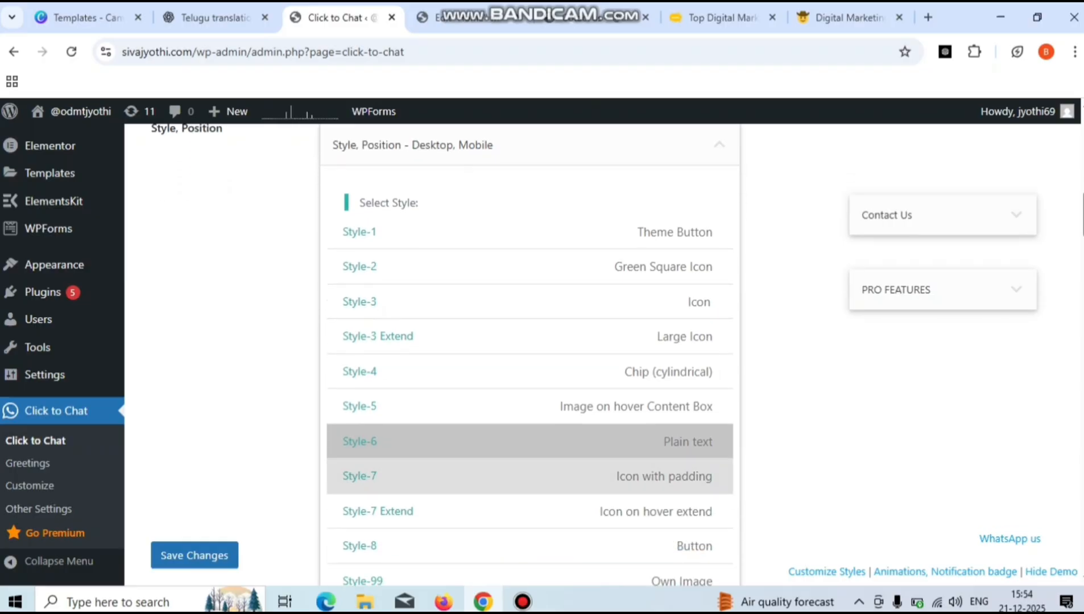
pyautogui.click(530, 477)
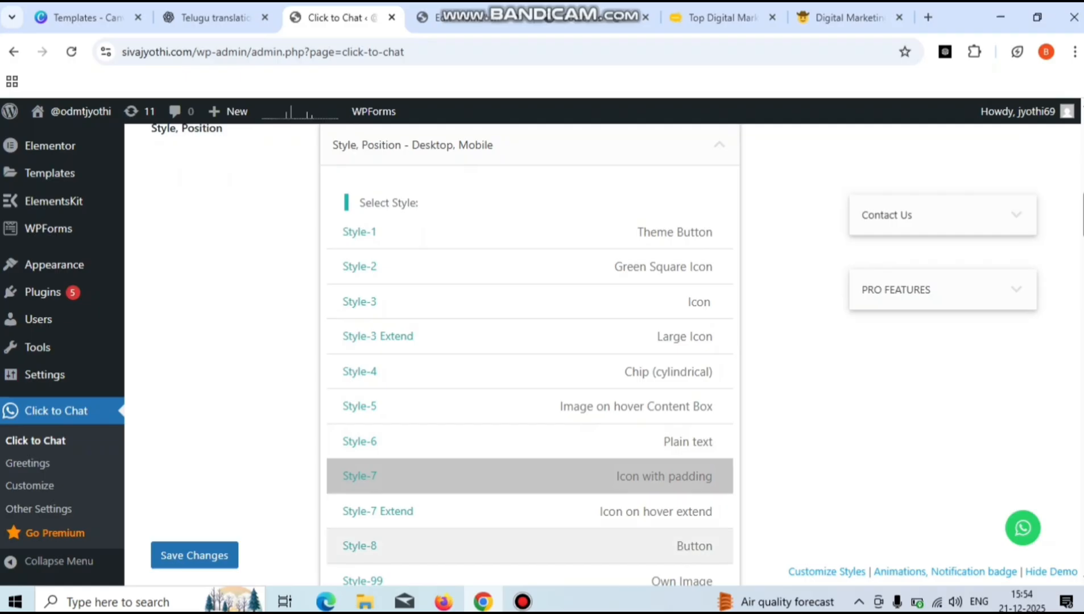
pyautogui.click(530, 511)
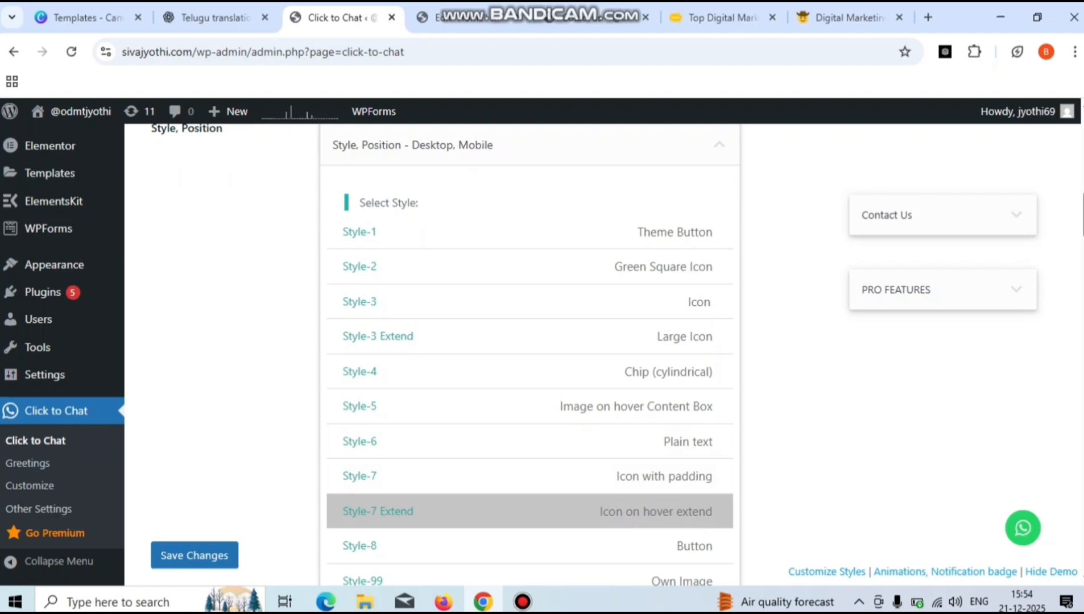
pyautogui.click(530, 337)
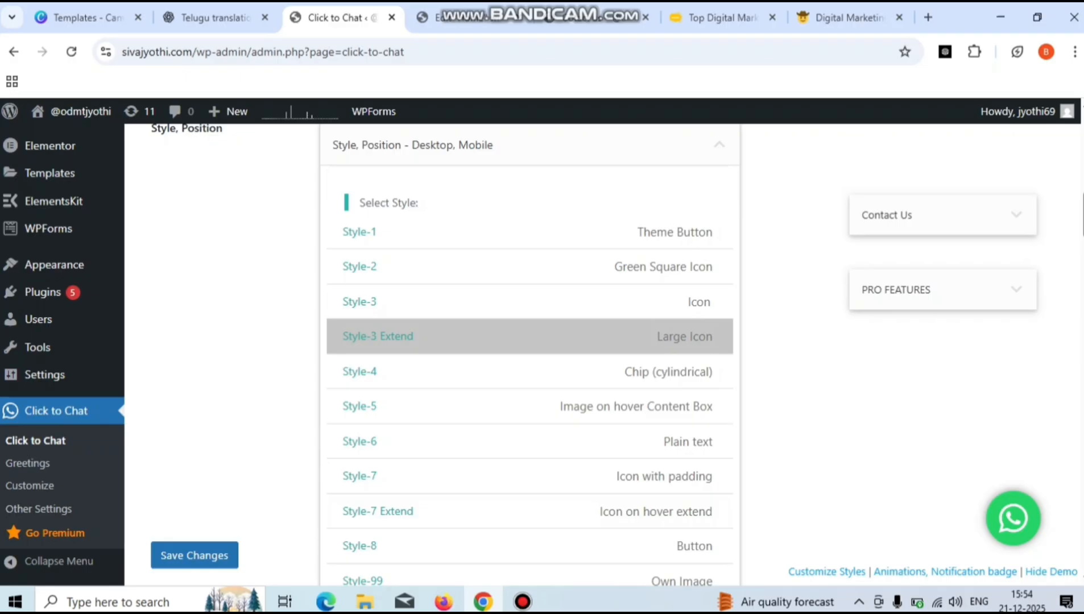
pyautogui.click(530, 302)
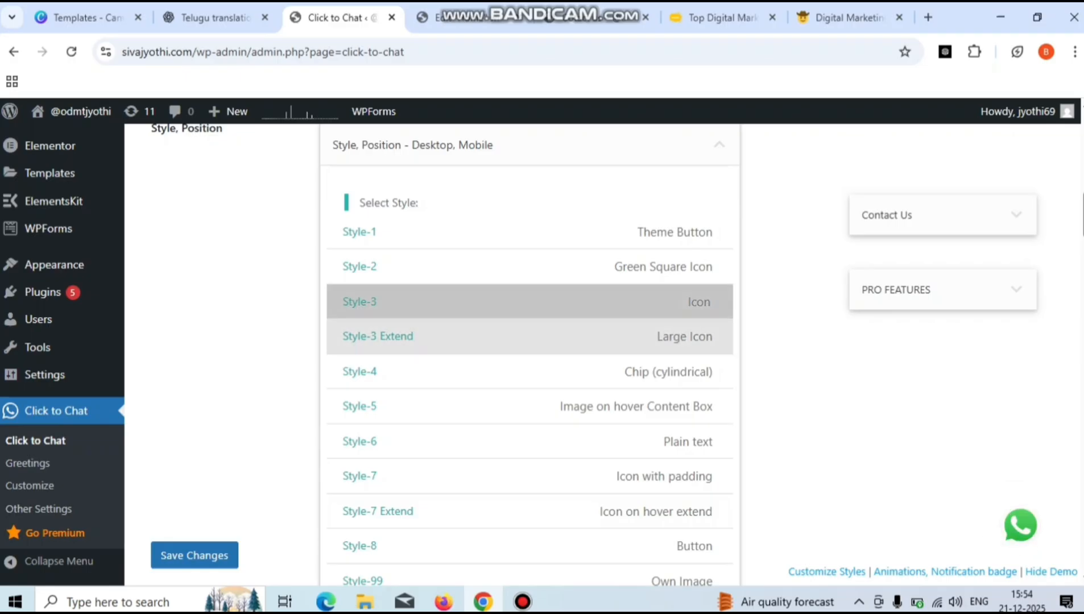
pyautogui.click(530, 337)
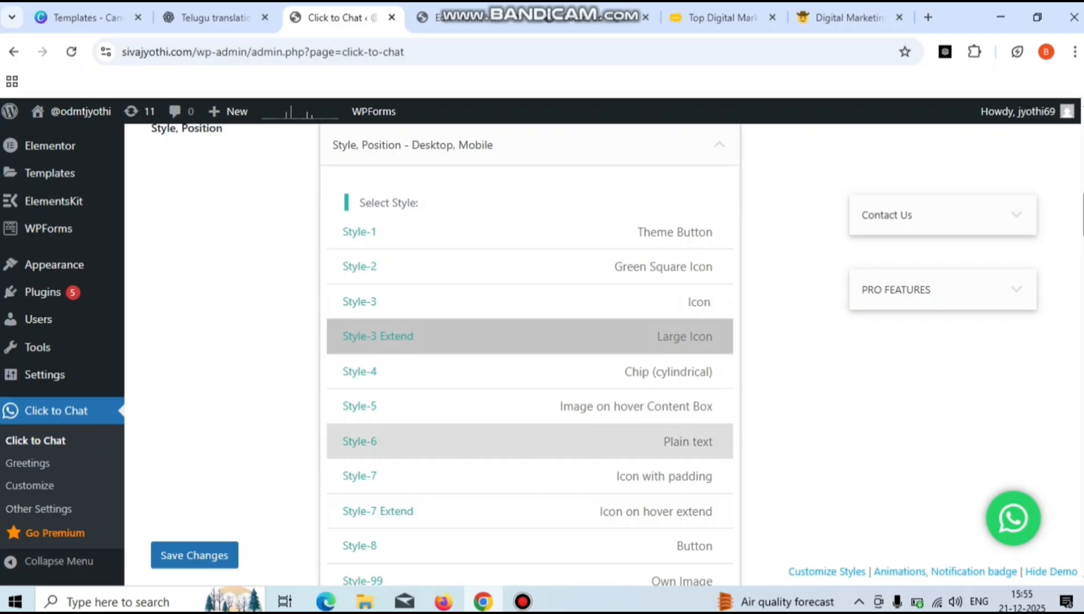
pyautogui.click(530, 372)
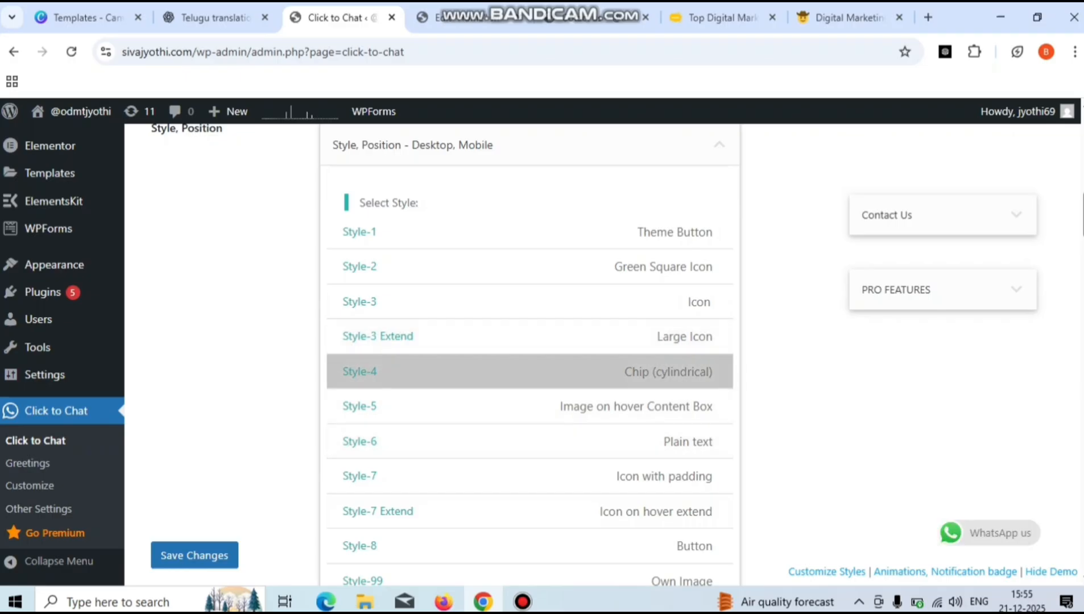
pyautogui.click(529, 337)
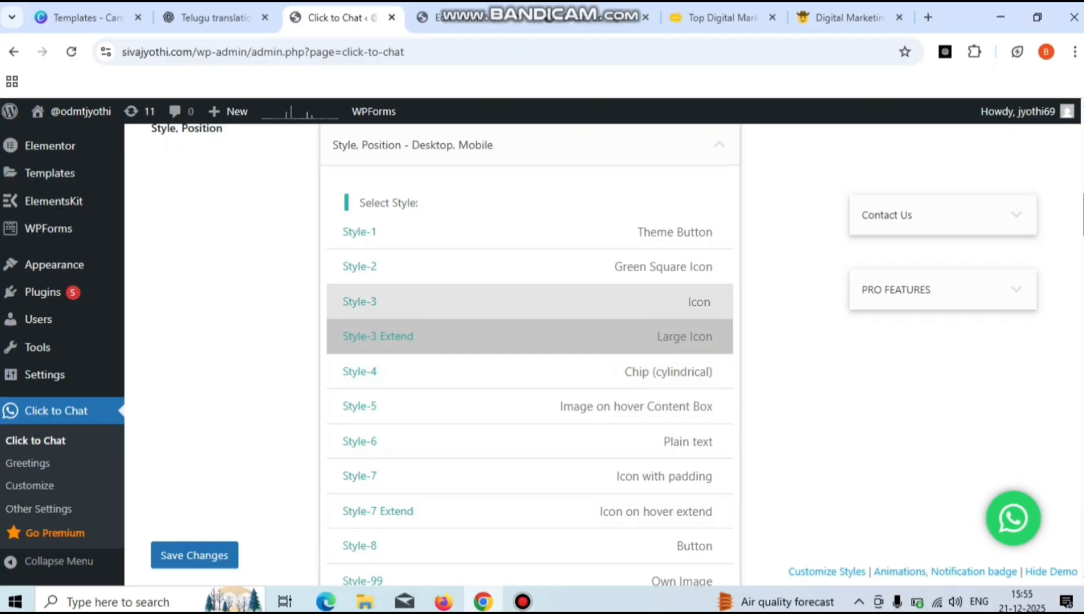
pyautogui.click(530, 302)
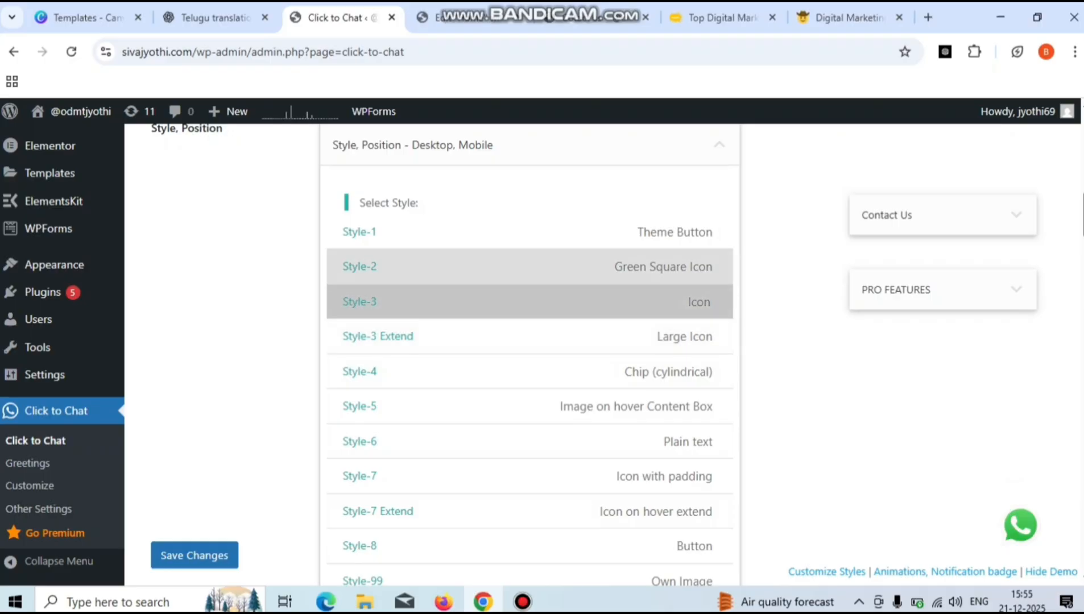
pyautogui.click(530, 267)
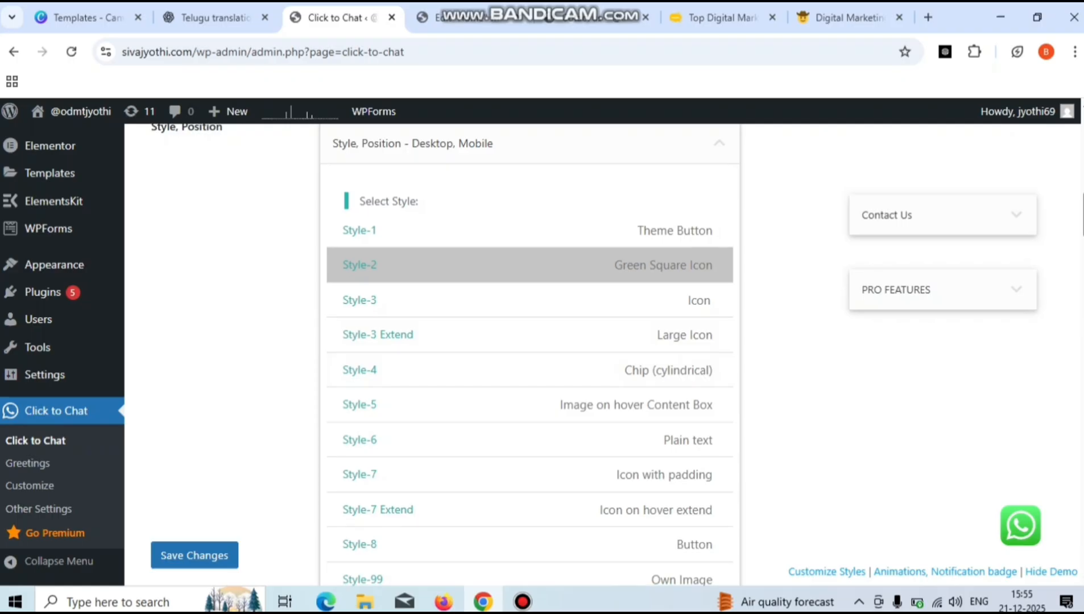
pyautogui.scroll(-3, 530, 356)
pyautogui.scroll(-3, 530, 353)
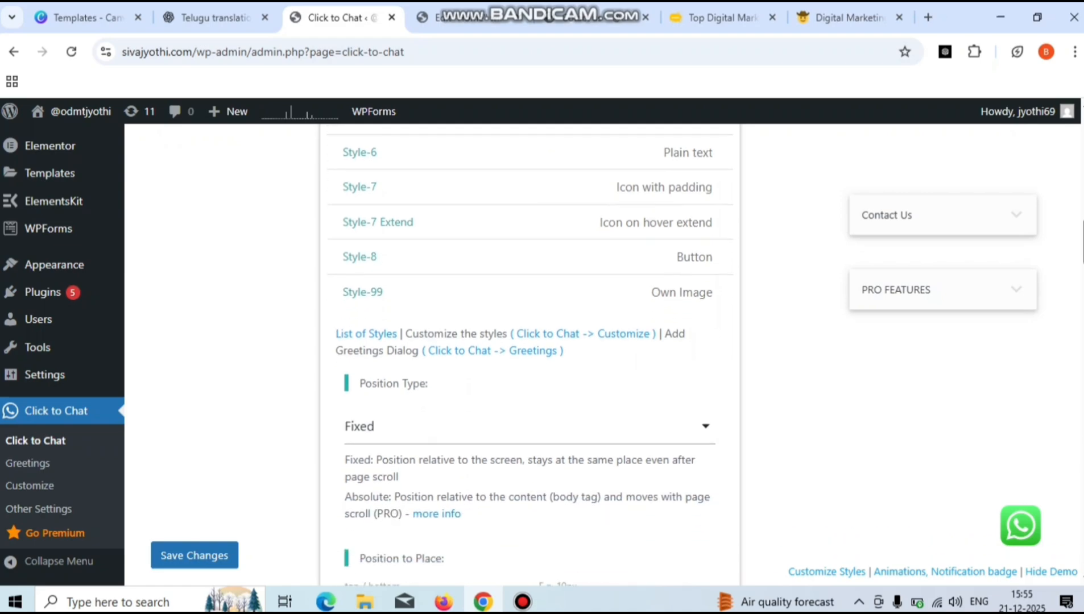
pyautogui.scroll(-3, 530, 355)
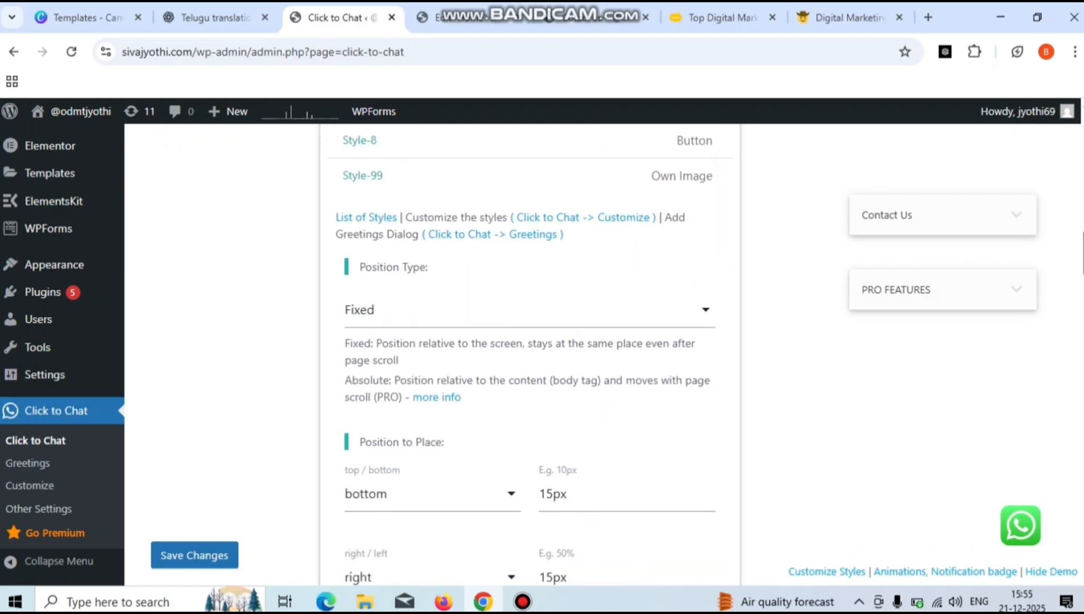
pyautogui.scroll(-1, 530, 356)
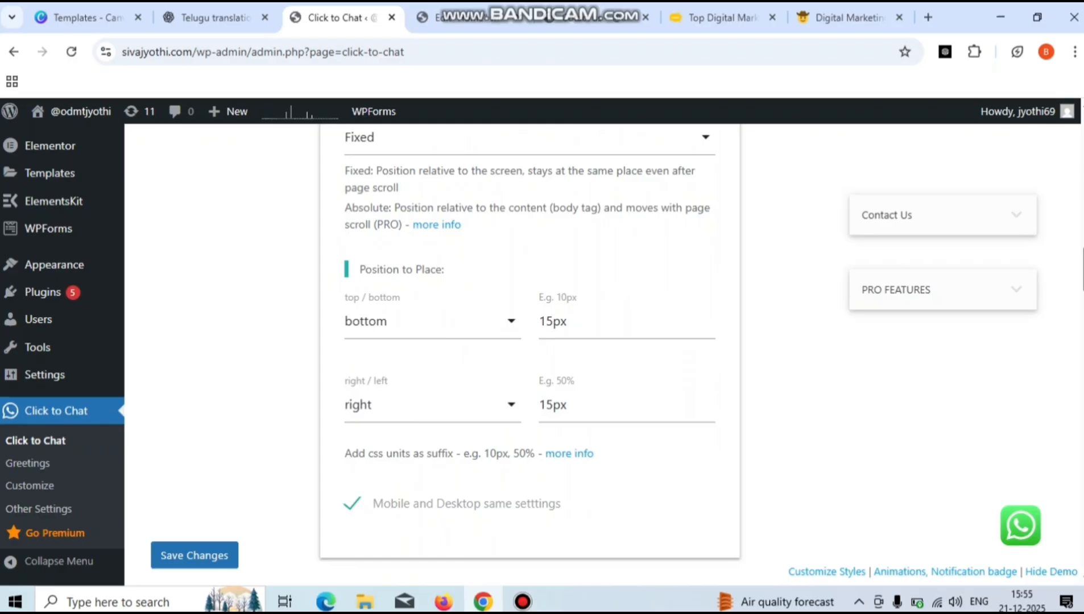
pyautogui.click(432, 322)
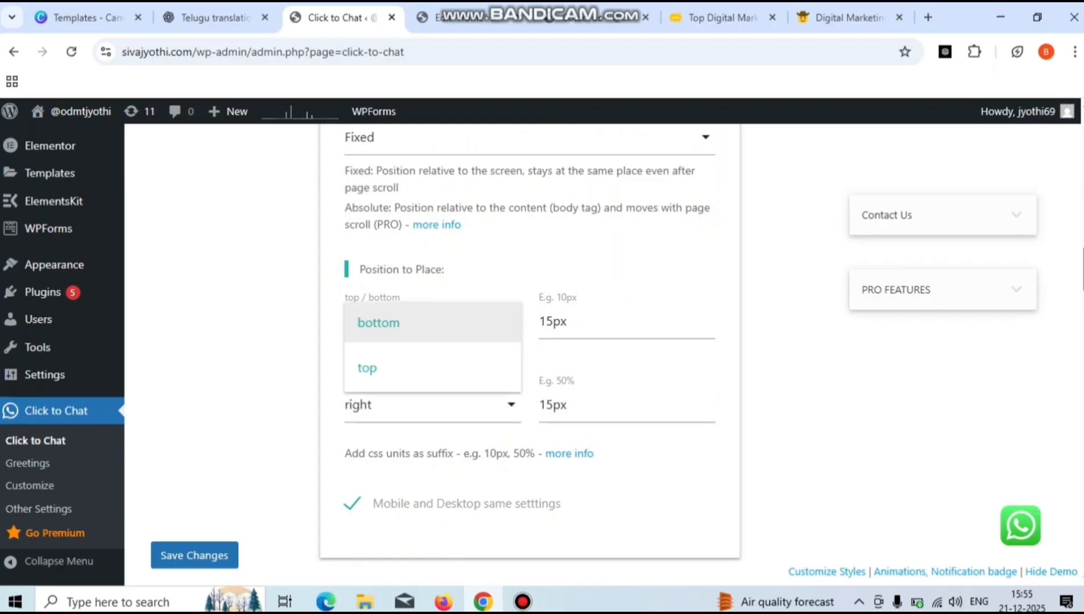
pyautogui.click(367, 368)
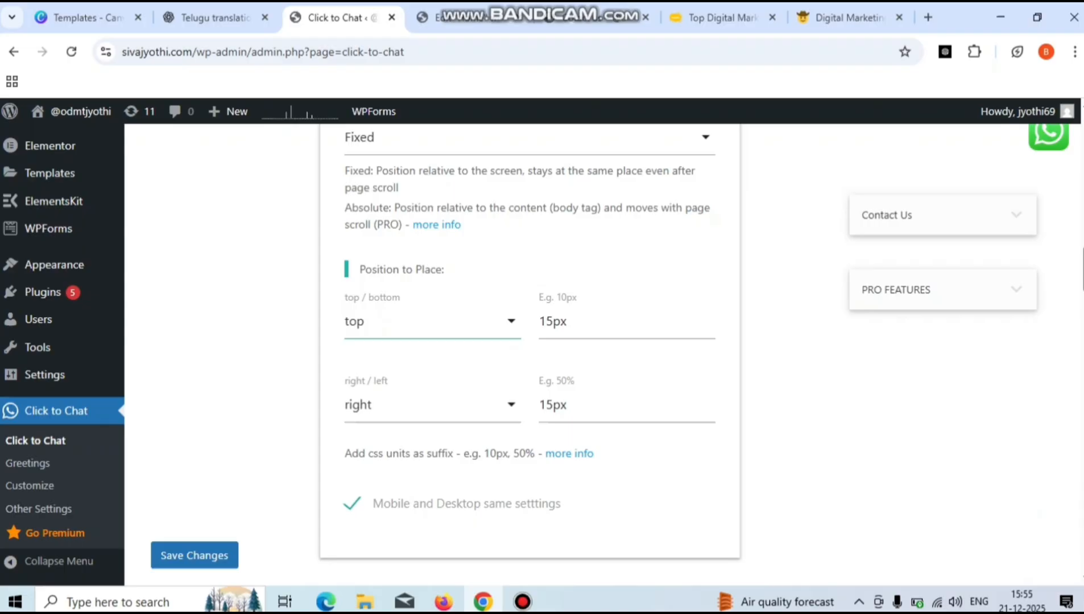
pyautogui.click(432, 321)
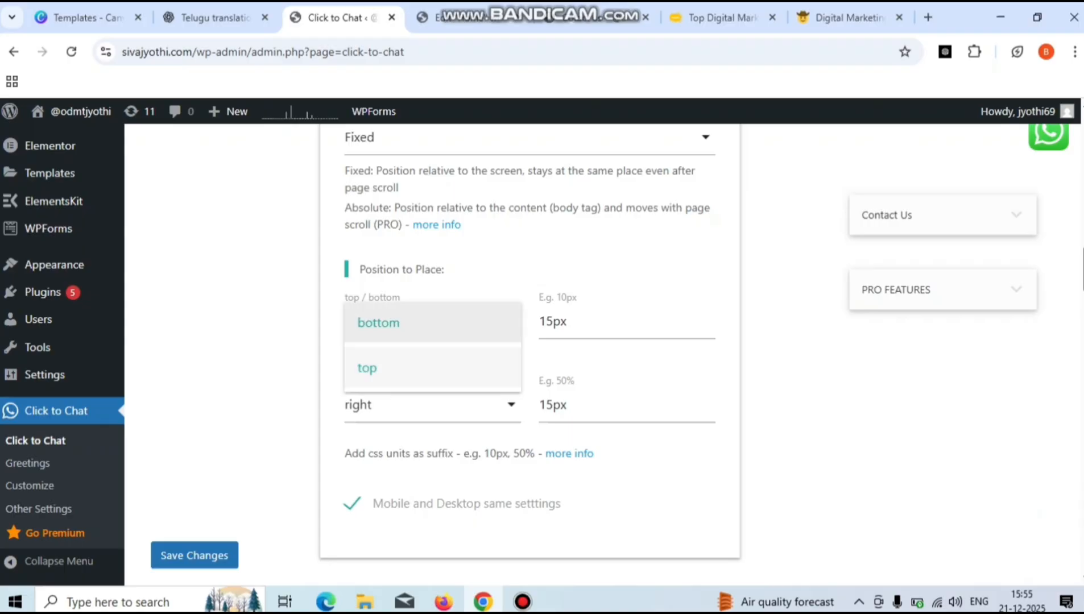
pyautogui.click(378, 323)
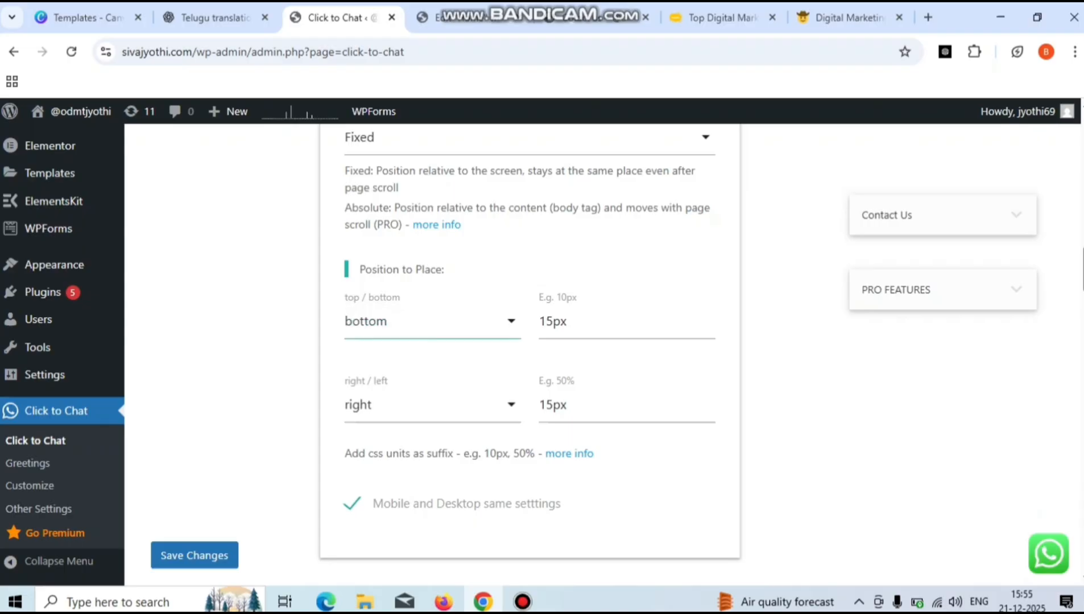
pyautogui.click(432, 406)
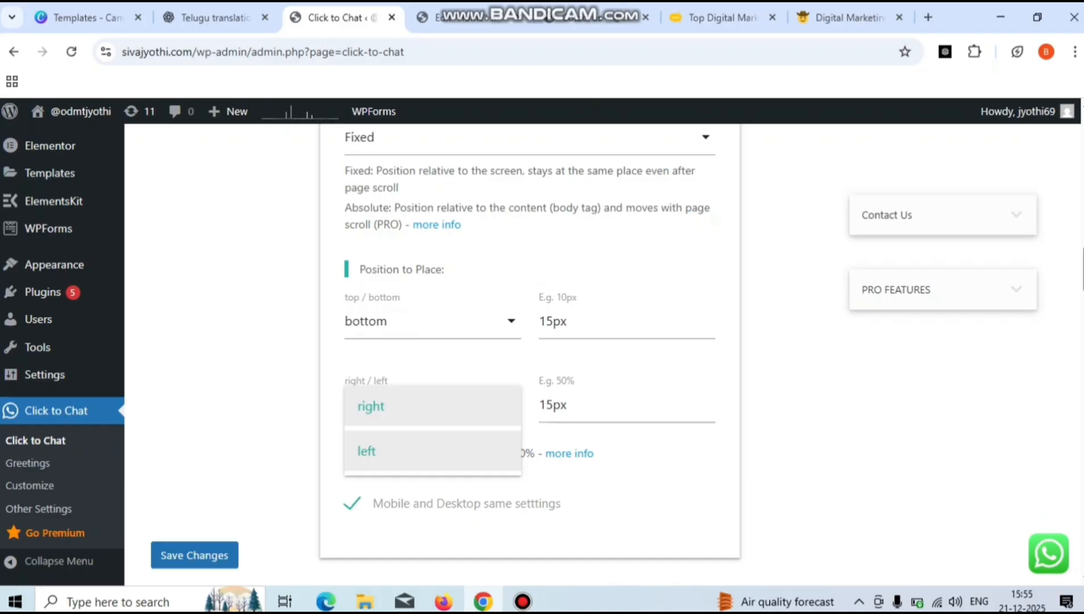
pyautogui.click(367, 451)
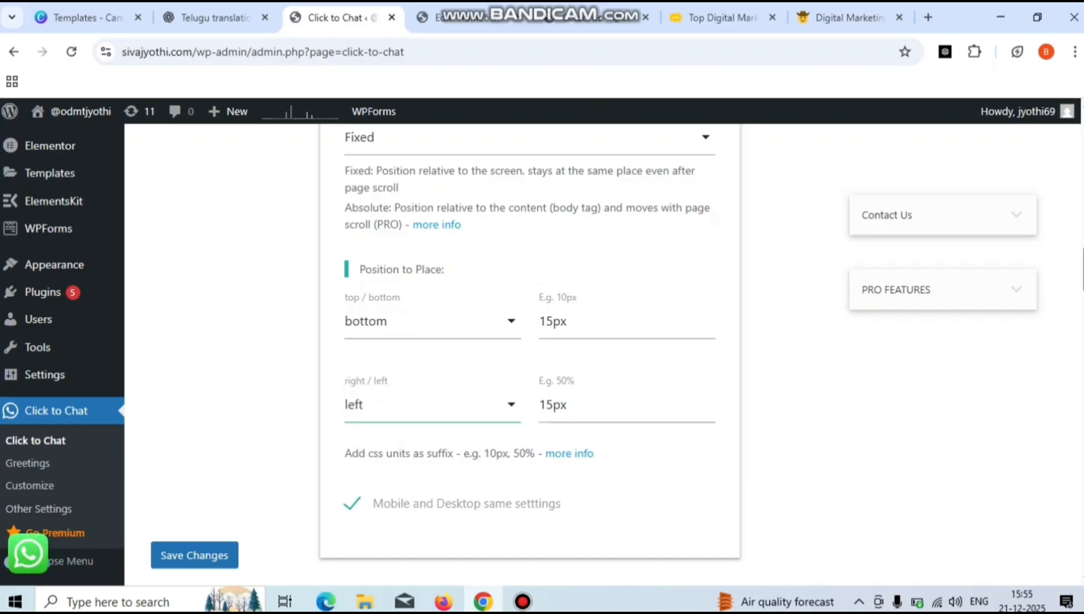
pyautogui.click(432, 405)
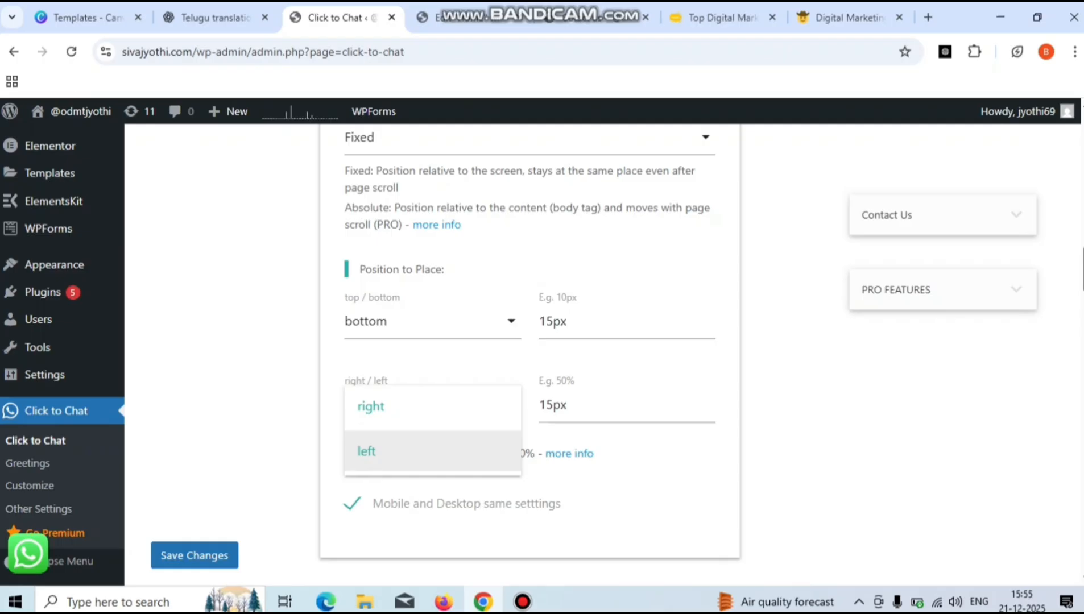
pyautogui.press('Return')
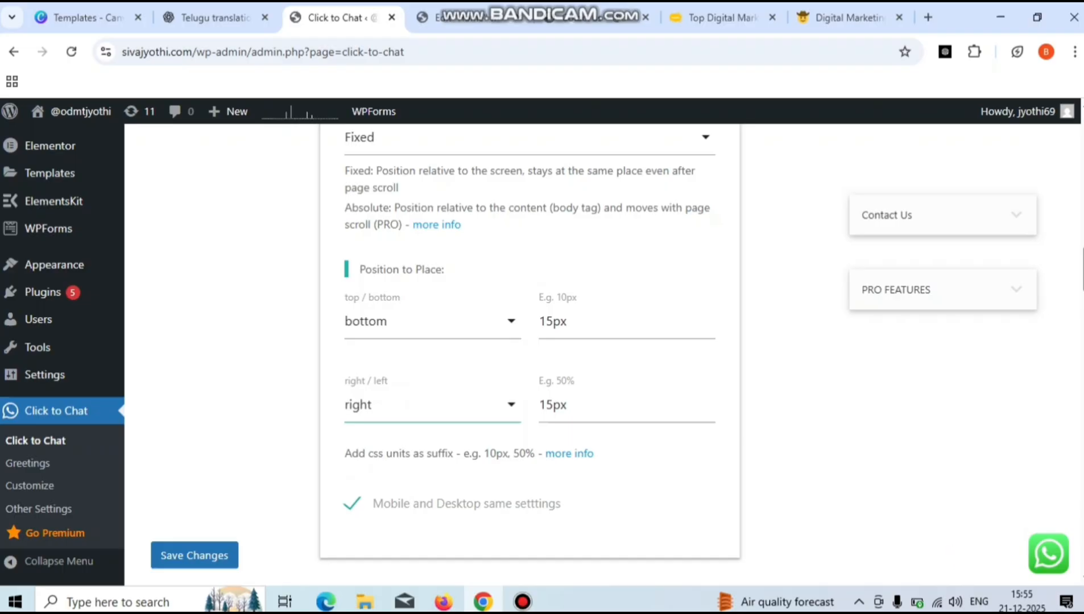
pyautogui.scroll(-3, 529, 353)
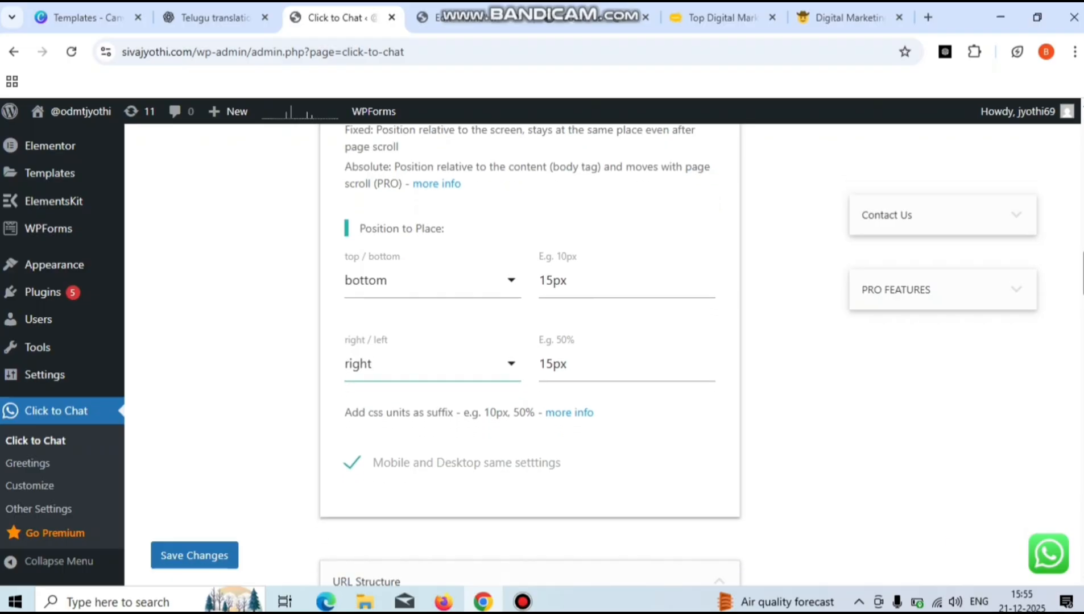
pyautogui.scroll(-5, 529, 353)
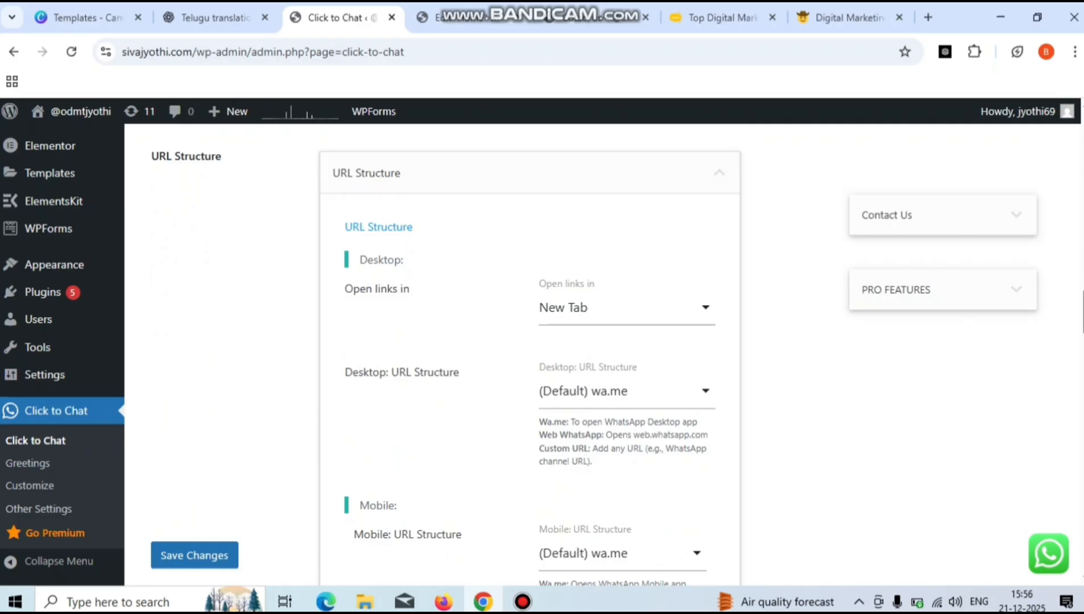
pyautogui.click(627, 307)
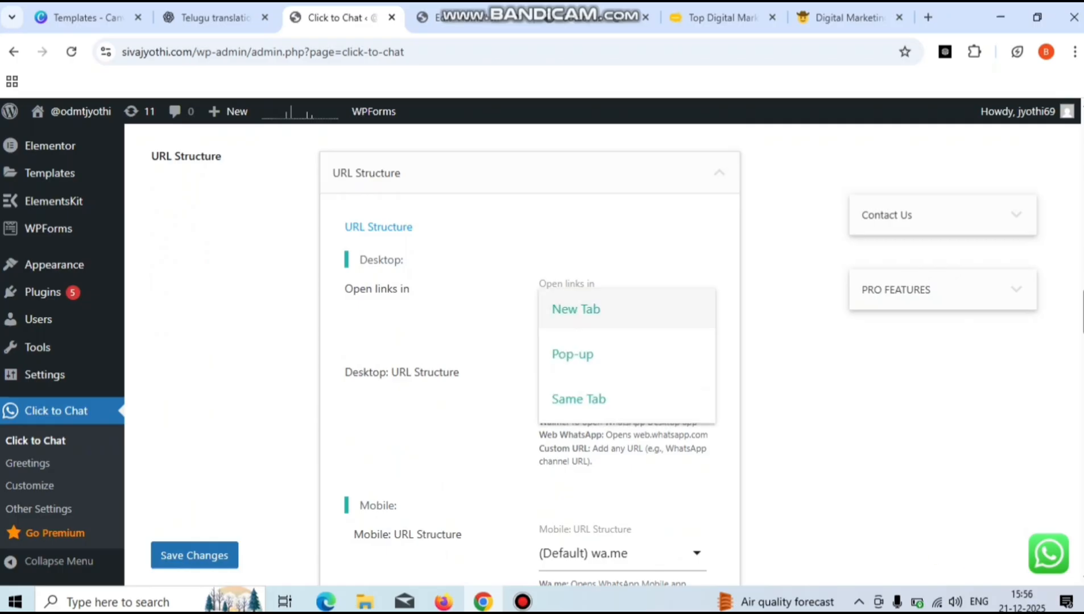
pyautogui.click(586, 309)
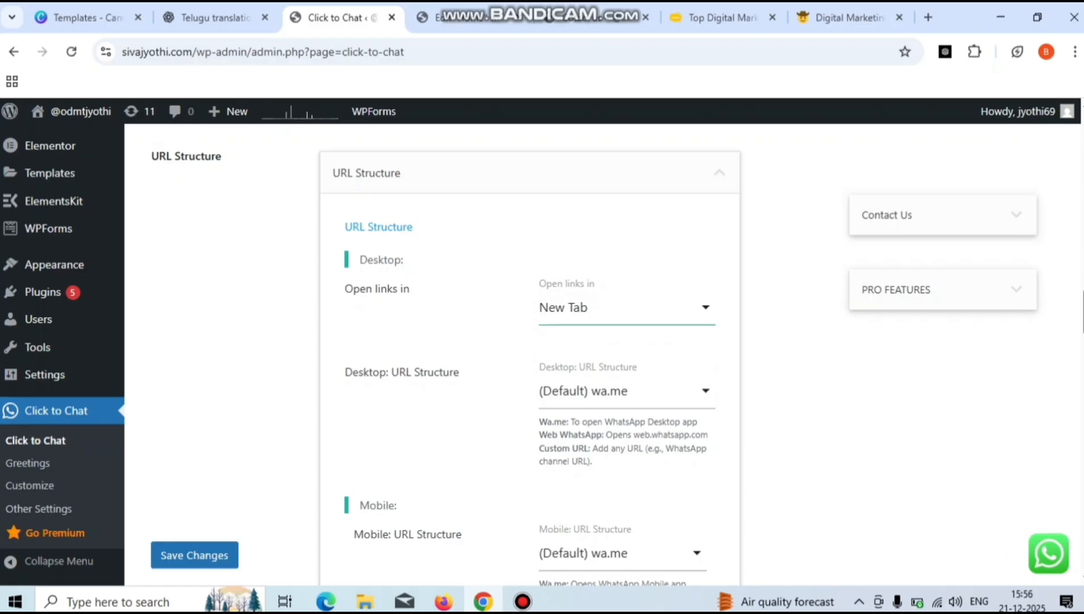
pyautogui.scroll(-3, 529, 353)
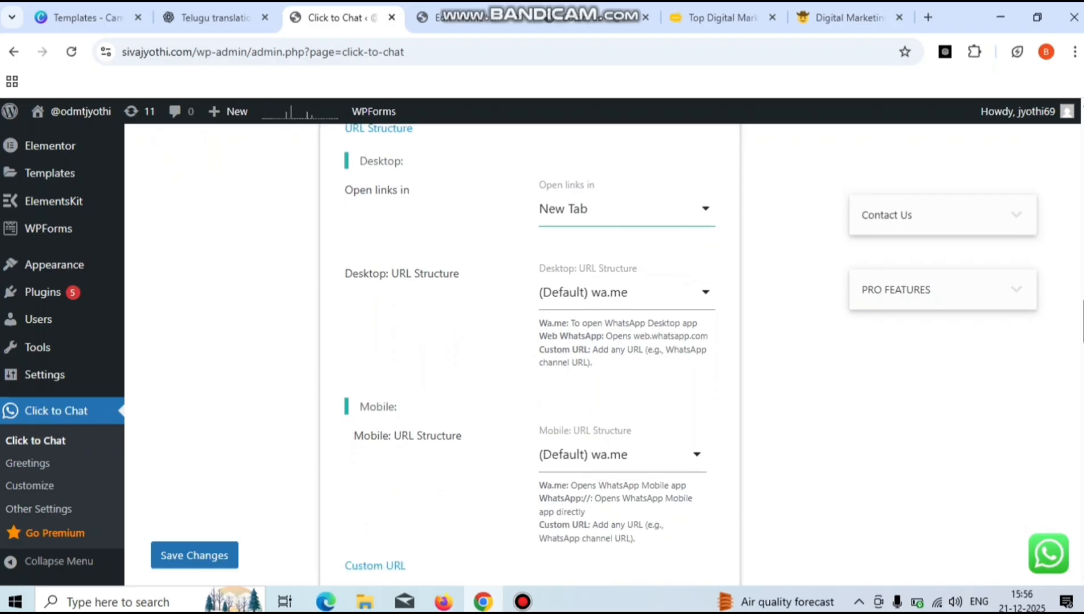
pyautogui.scroll(-3, 530, 353)
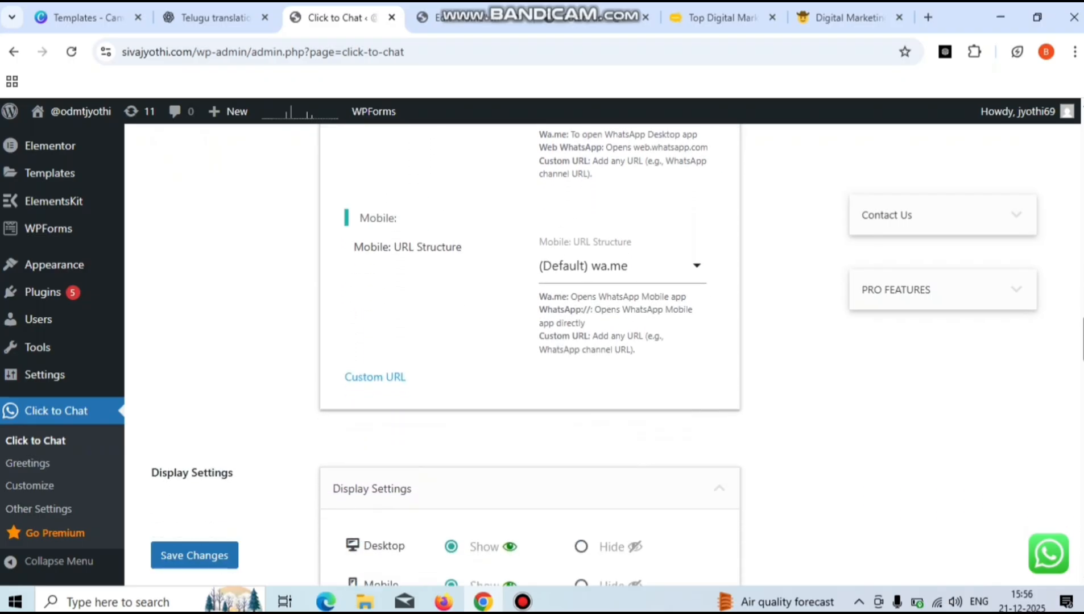
pyautogui.scroll(-4, 529, 353)
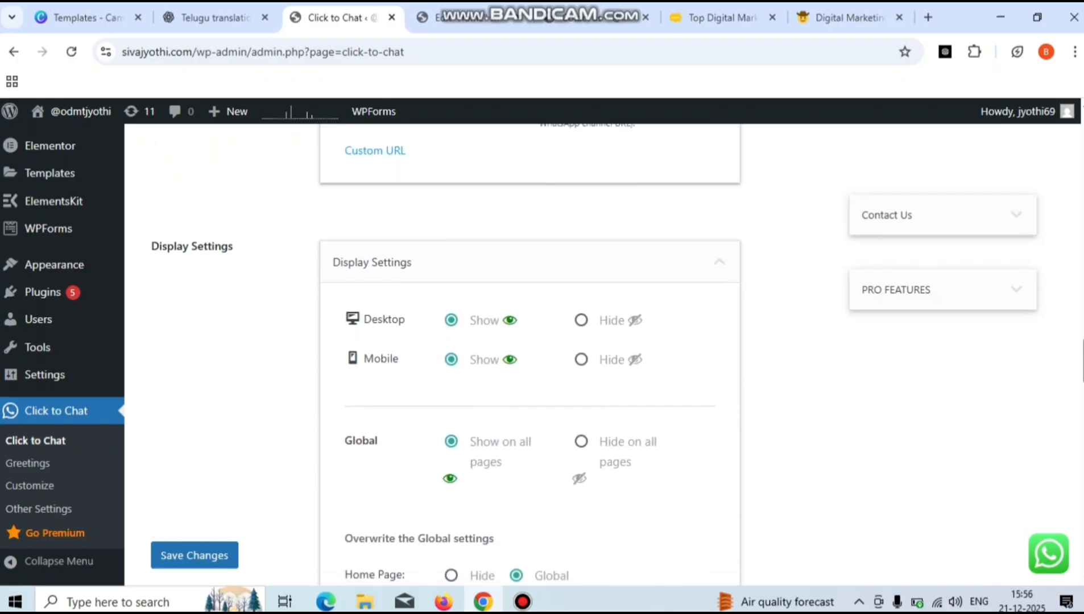
pyautogui.scroll(-1, 529, 353)
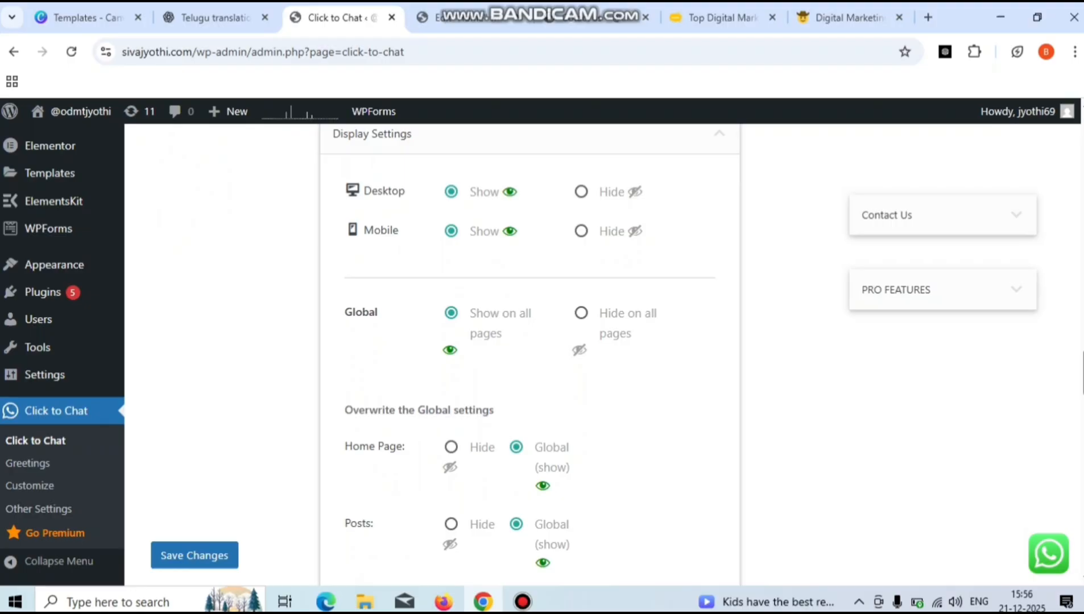
pyautogui.click(582, 191)
pyautogui.click(452, 191)
pyautogui.click(581, 231)
pyautogui.click(451, 231)
pyautogui.scroll(-1, 530, 355)
pyautogui.scroll(-3, 530, 357)
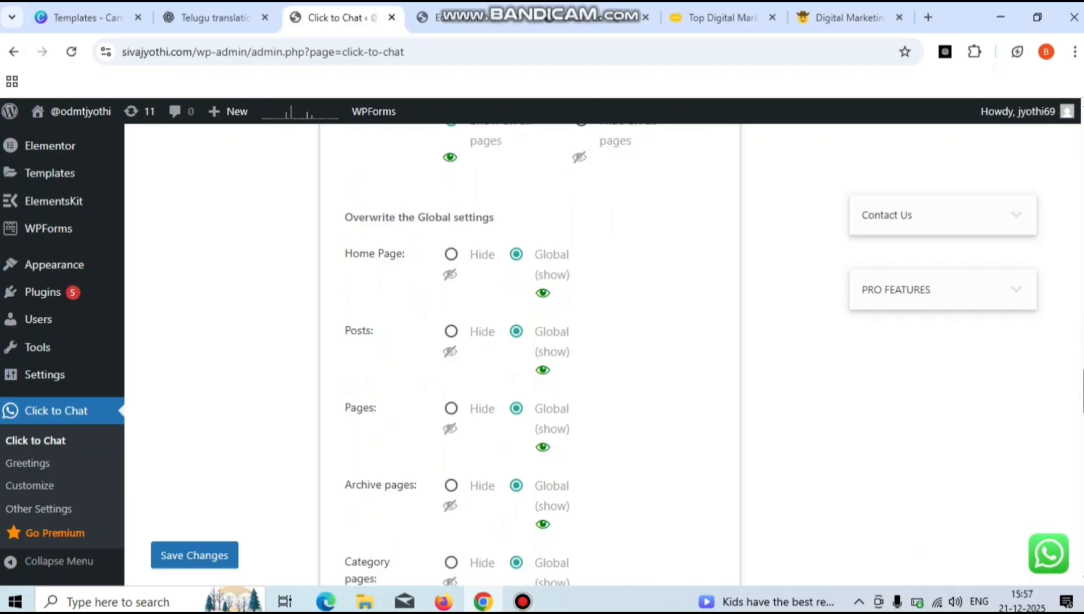
pyautogui.click(451, 254)
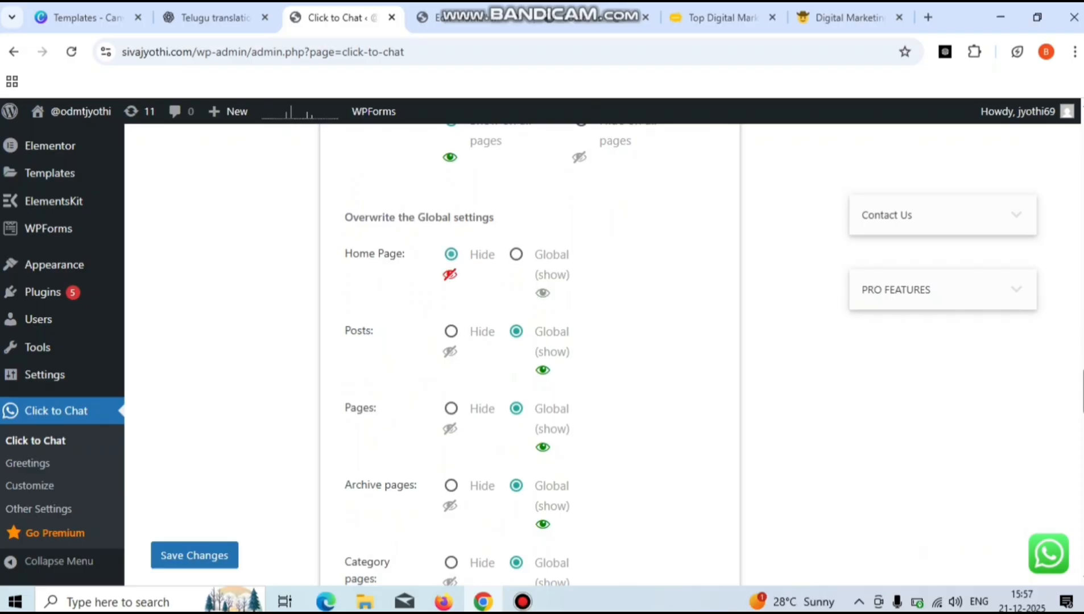
pyautogui.click(517, 254)
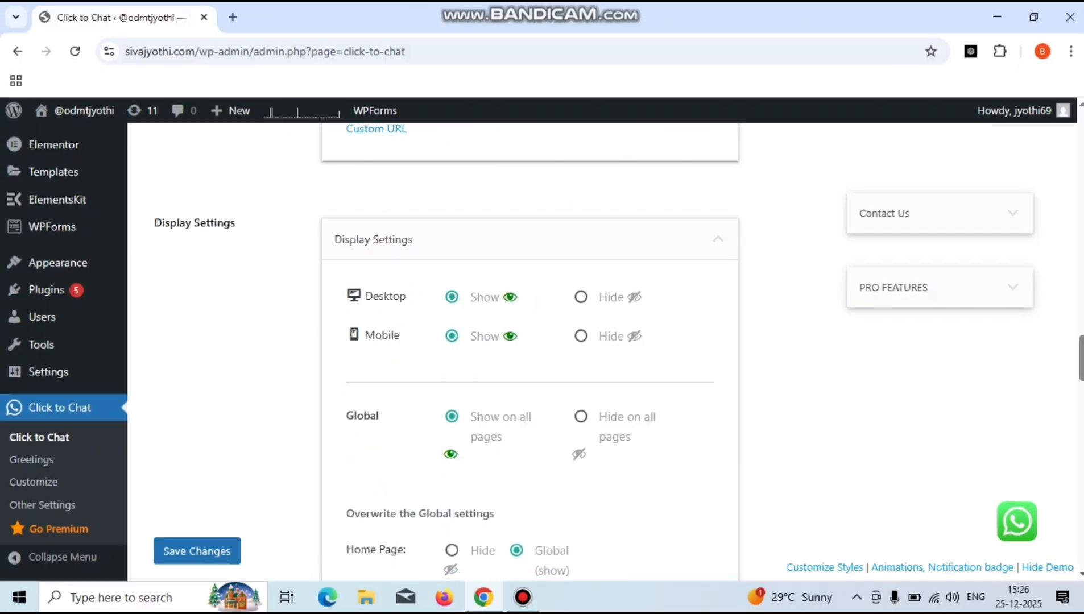
# - Apply the Click to Chat configuration with Save Changes at the bottom of the page
pyautogui.scroll(-9, 529, 342)
pyautogui.scroll(-10, 529, 341)
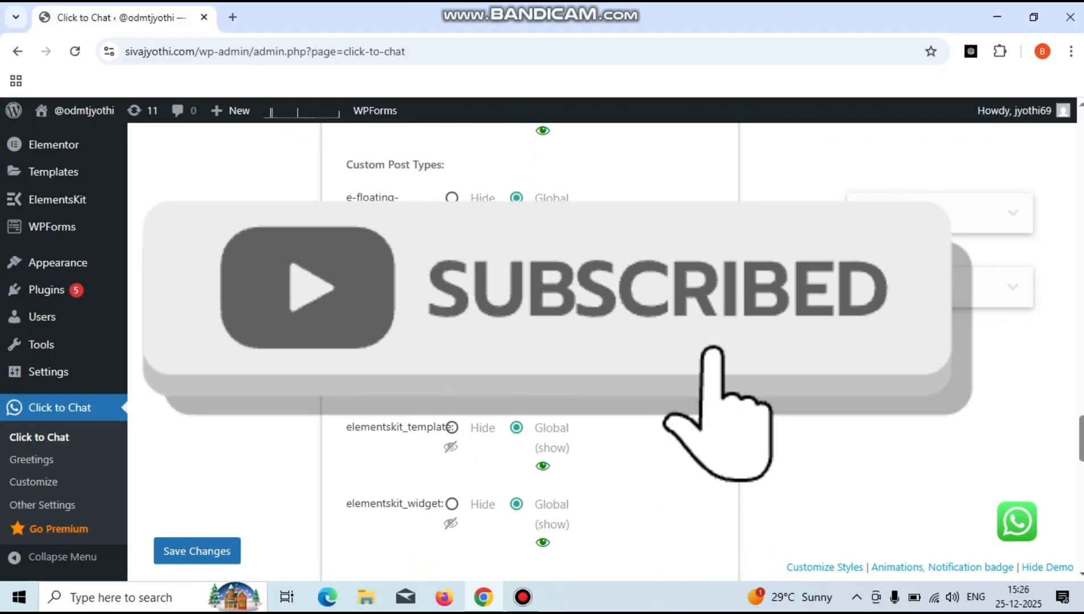
pyautogui.scroll(-3, 530, 341)
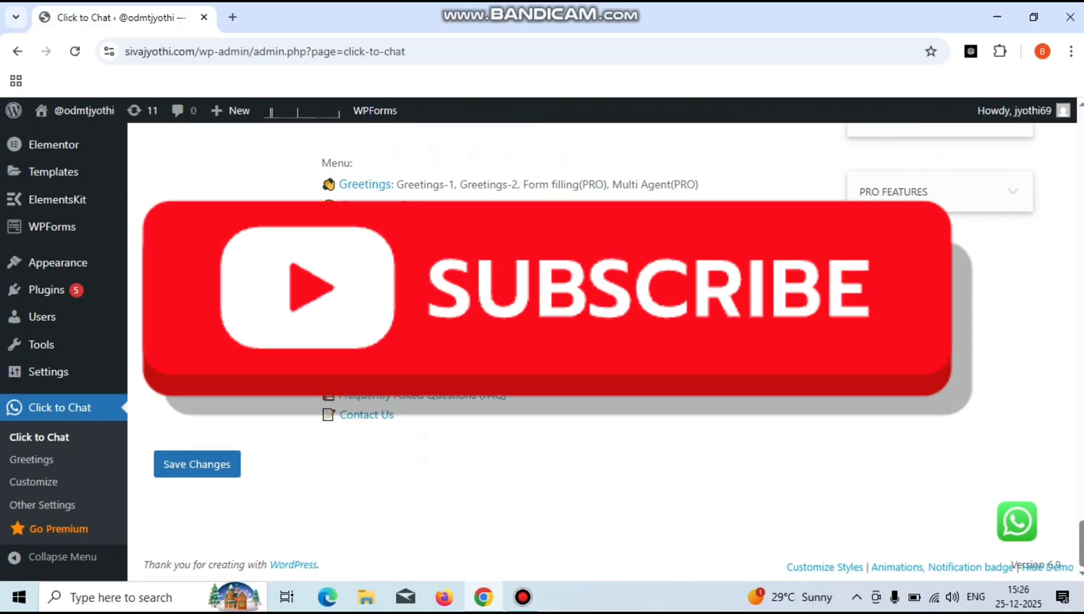
pyautogui.click(197, 465)
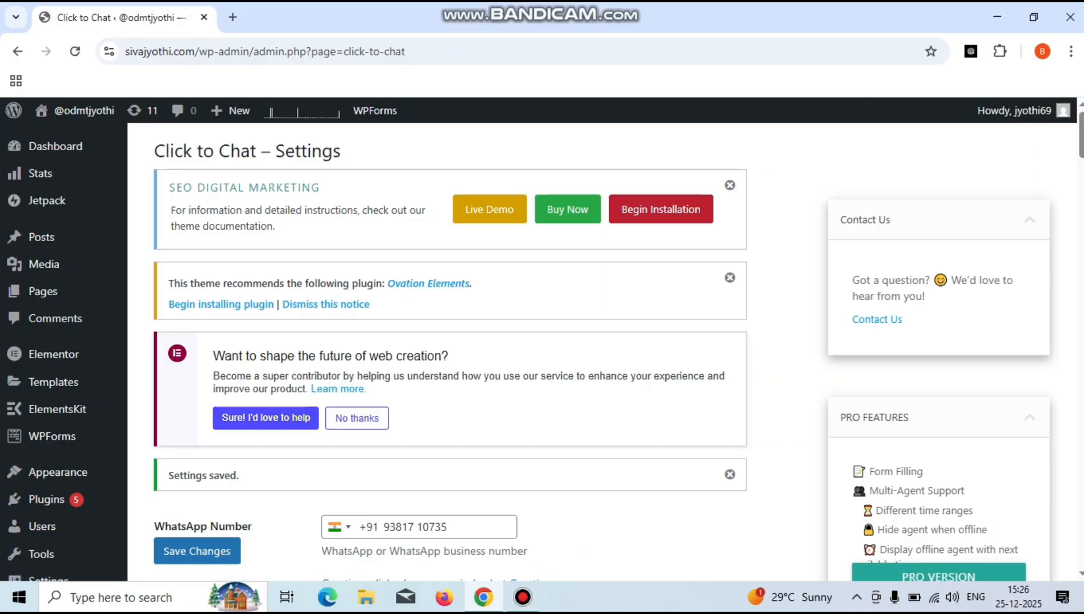
# - Visit the live site from the admin bar and browse to About Us, then Cotact Us
pyautogui.moveTo(80, 110)
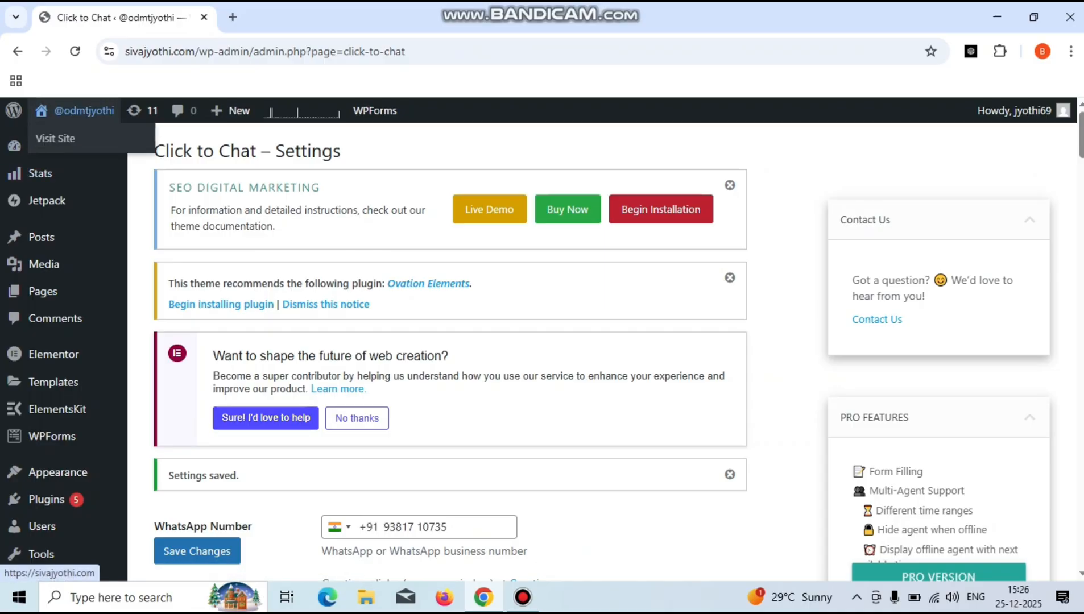
pyautogui.click(55, 138)
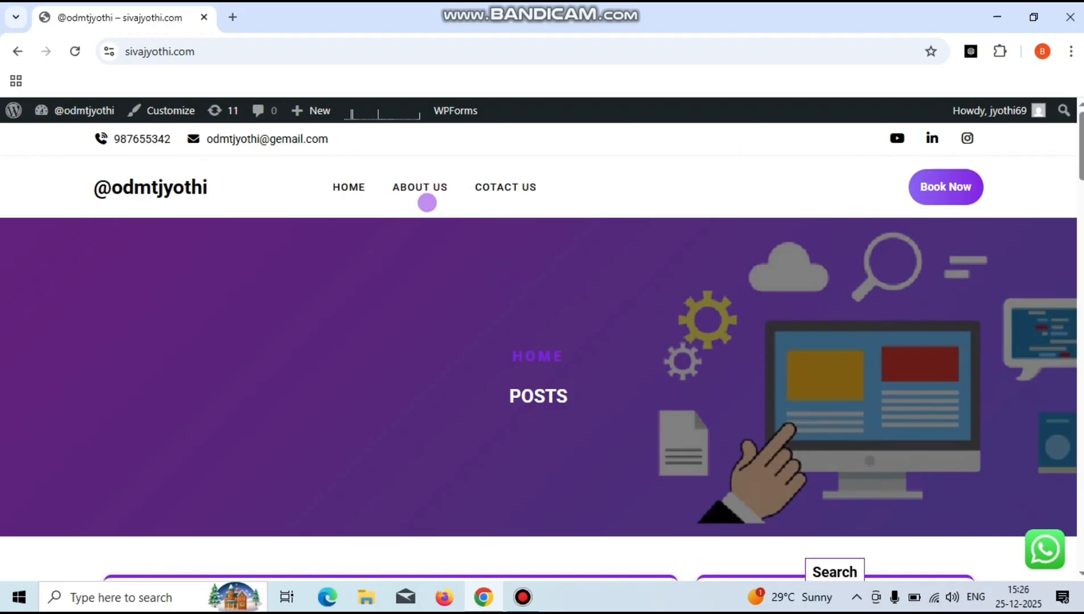
pyautogui.click(423, 185)
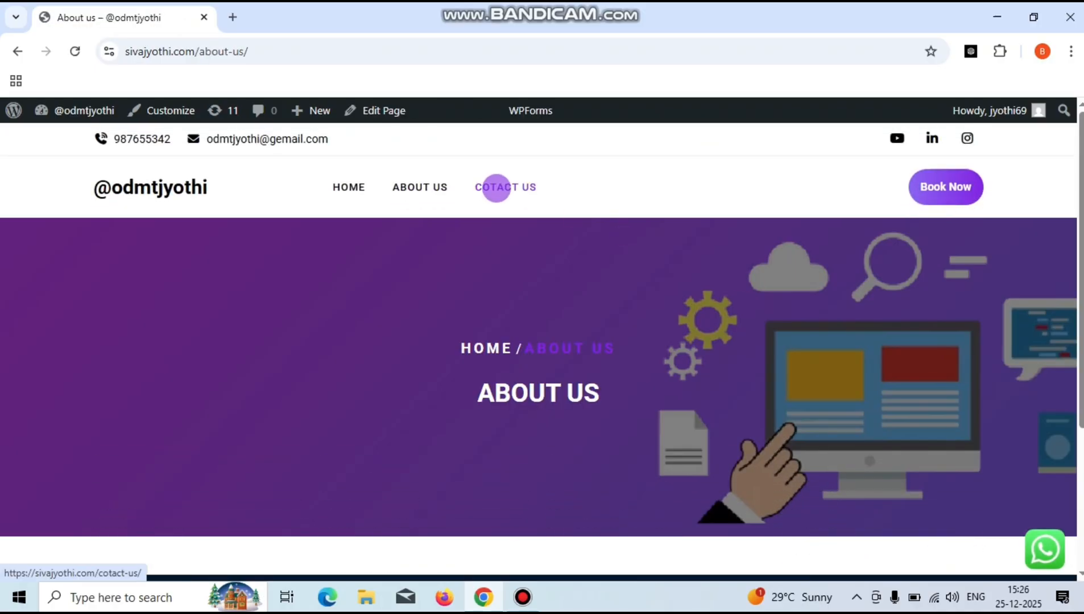
pyautogui.click(497, 187)
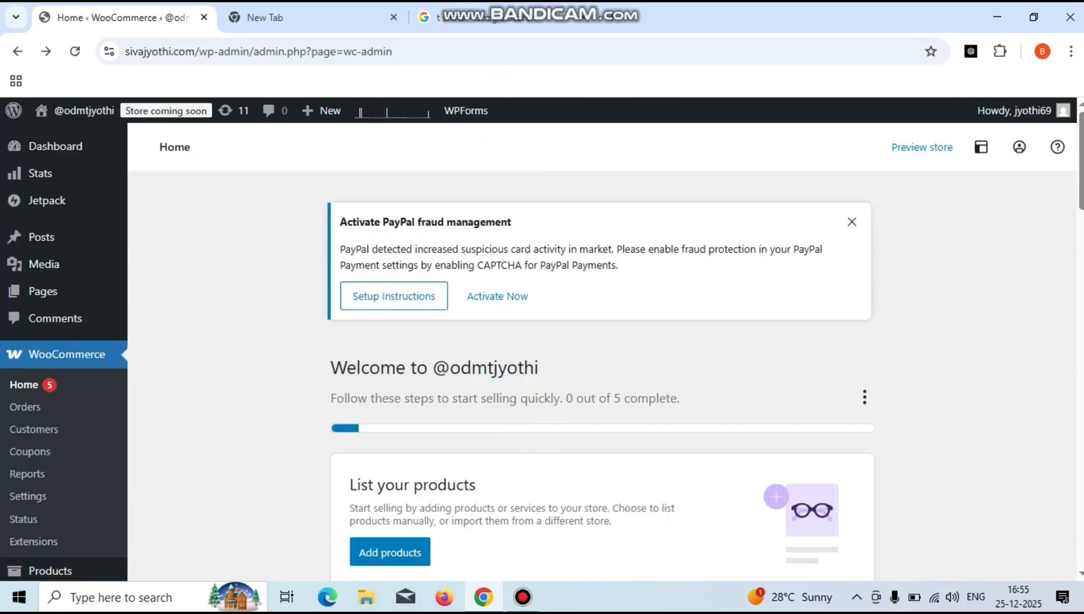
# - Search the plugin directory for 'pop' and install Poptin – Exit Pop Ups & Email Popups
pyautogui.scroll(-8, 602, 342)
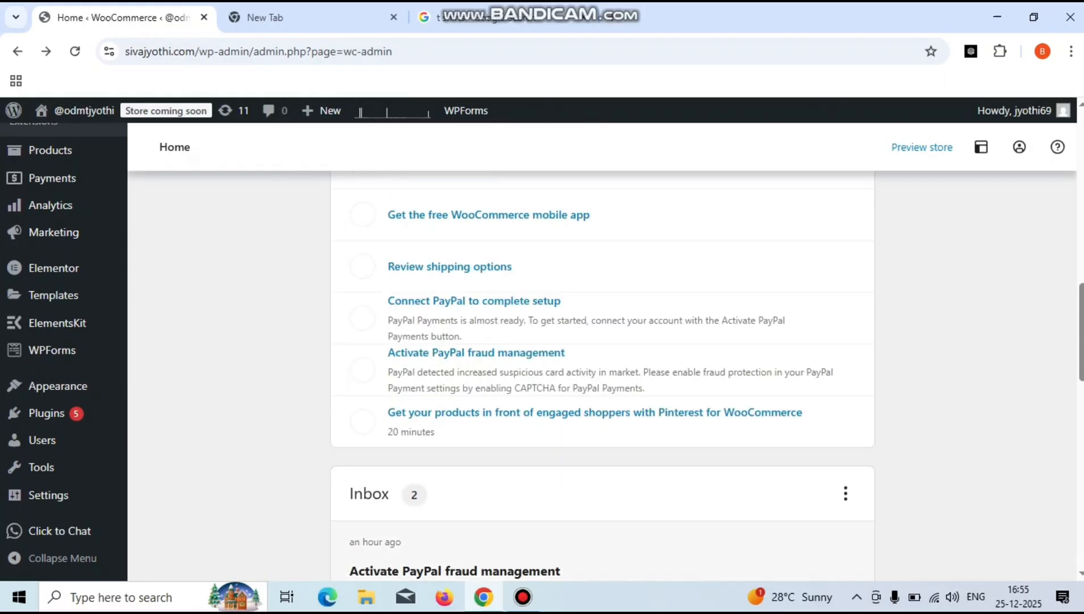
pyautogui.moveTo(45, 413)
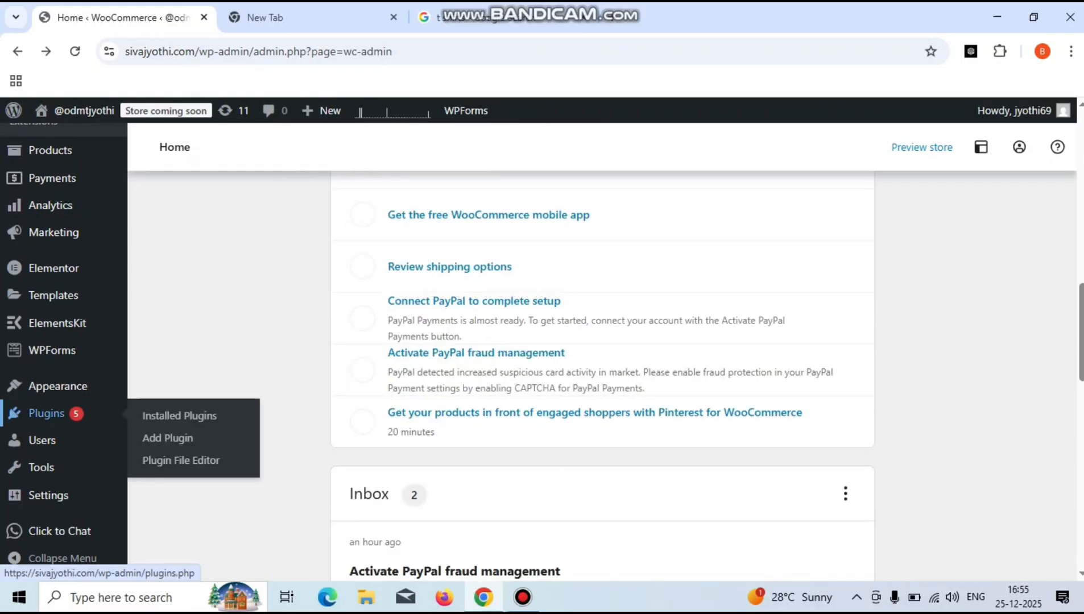
pyautogui.click(167, 438)
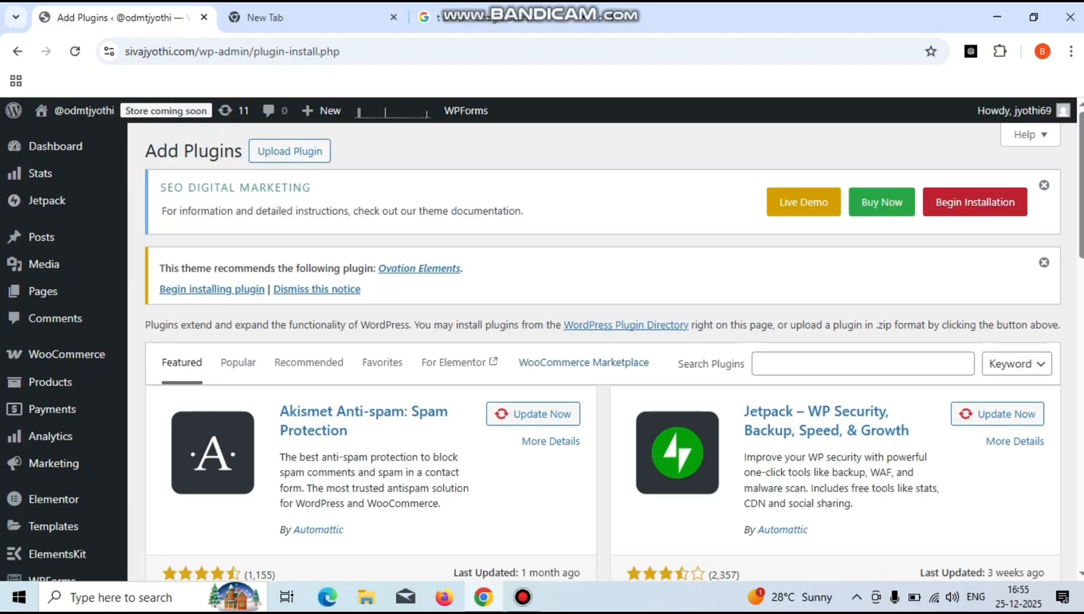
pyautogui.click(854, 364)
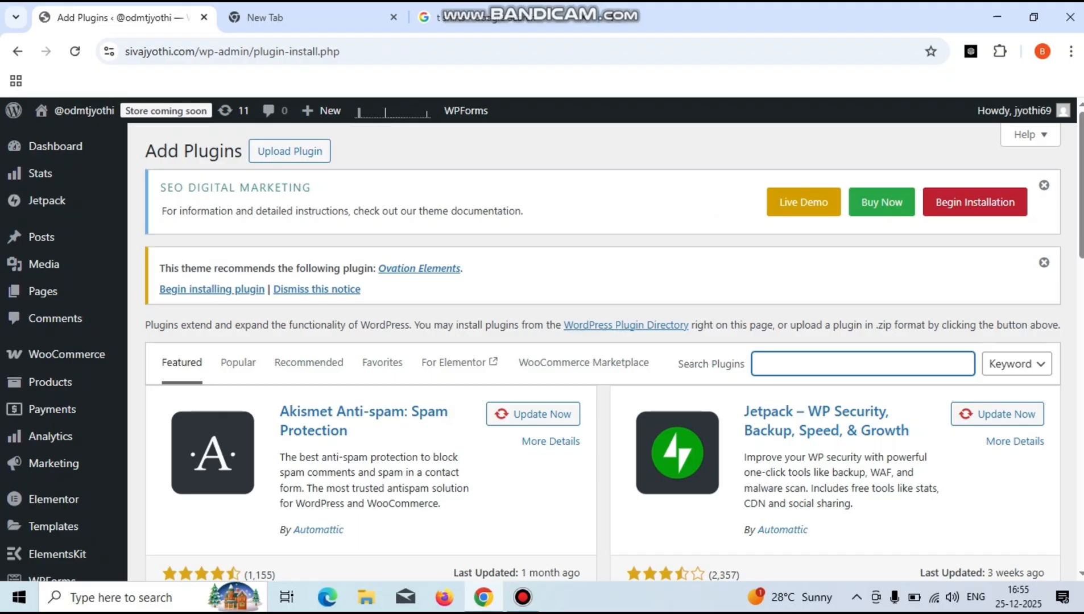
pyautogui.write('pop')
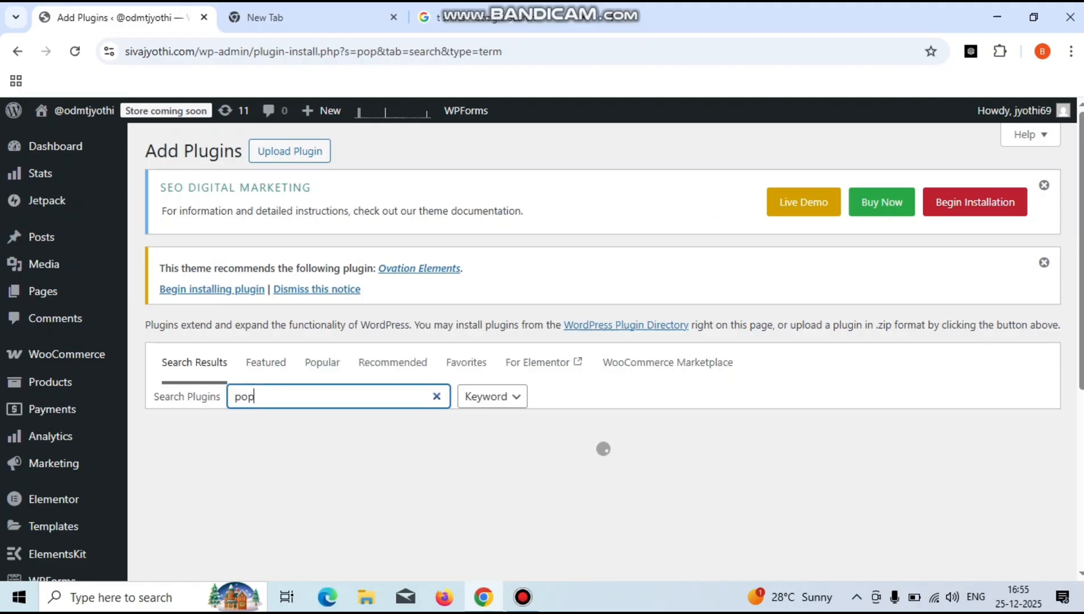
pyautogui.scroll(-3, 545, 347)
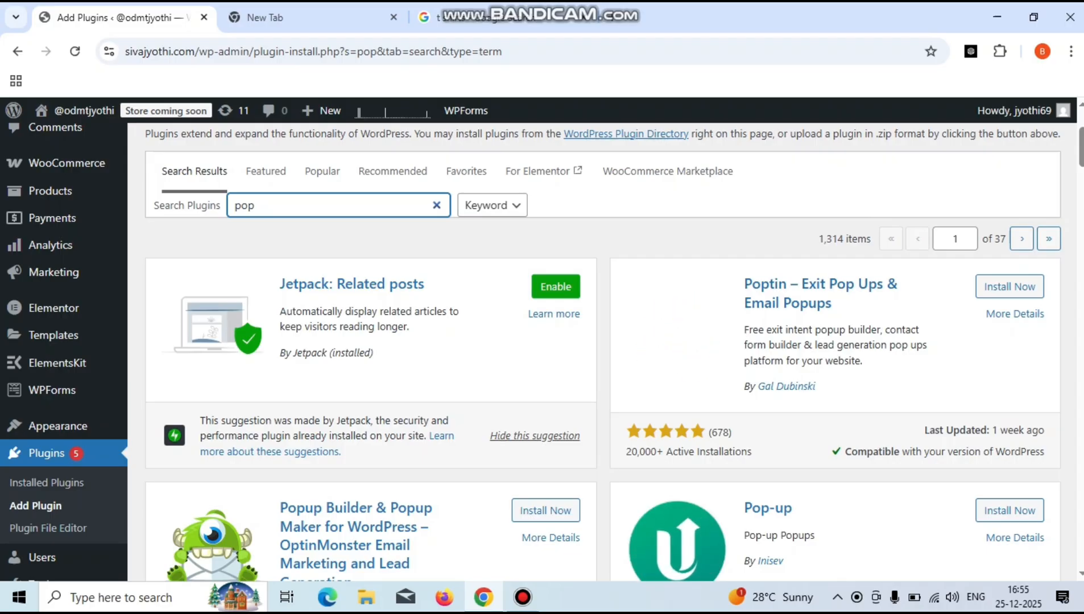
pyautogui.click(1010, 286)
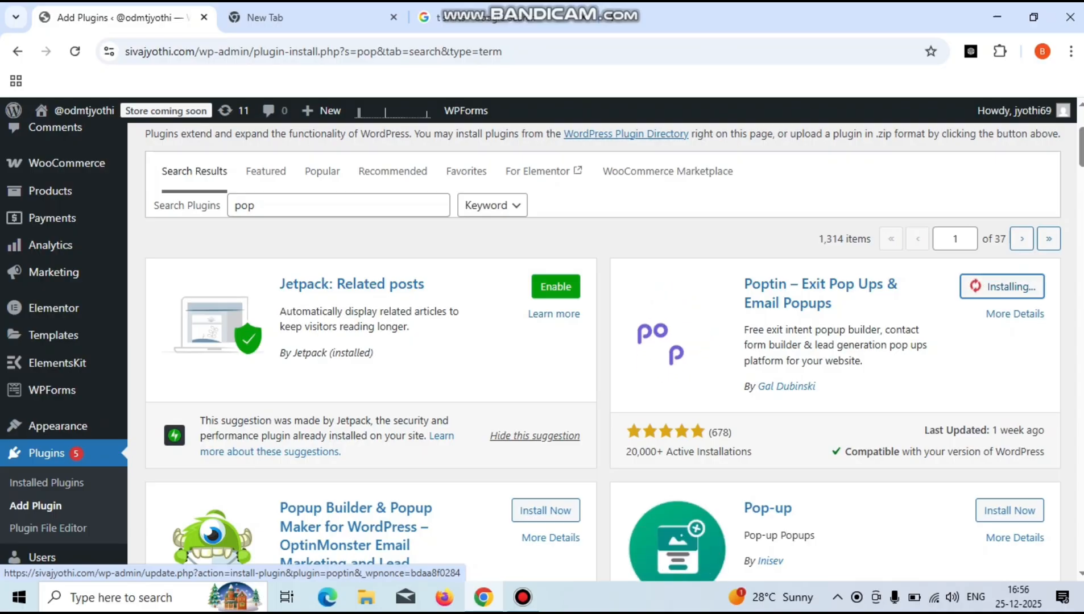
pyautogui.moveTo(522, 597)
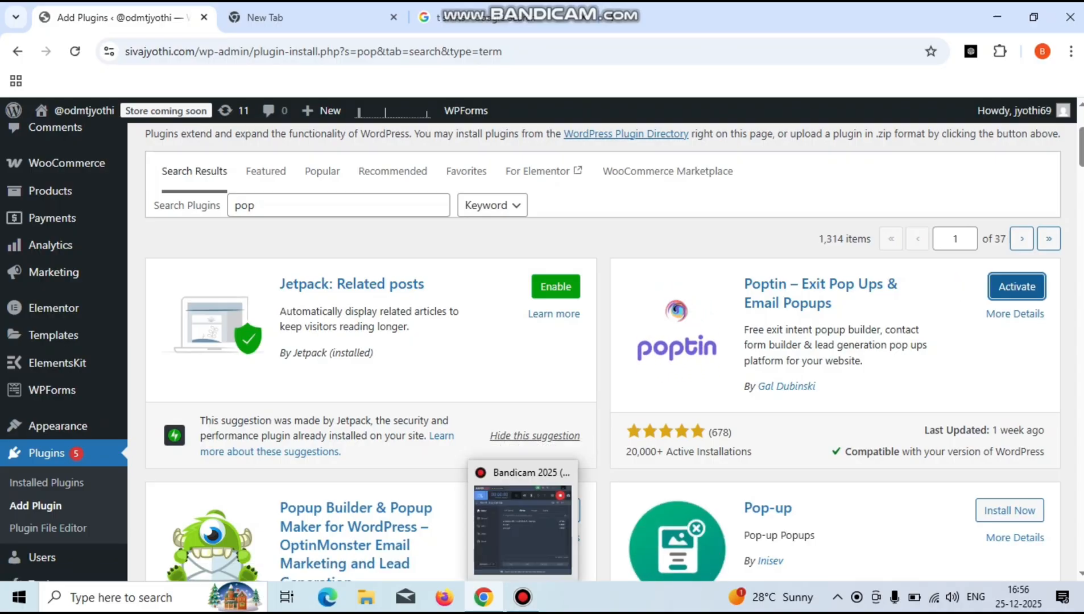
# - Activate Poptin and sign up for a free Poptin account with the email address
pyautogui.click(1017, 287)
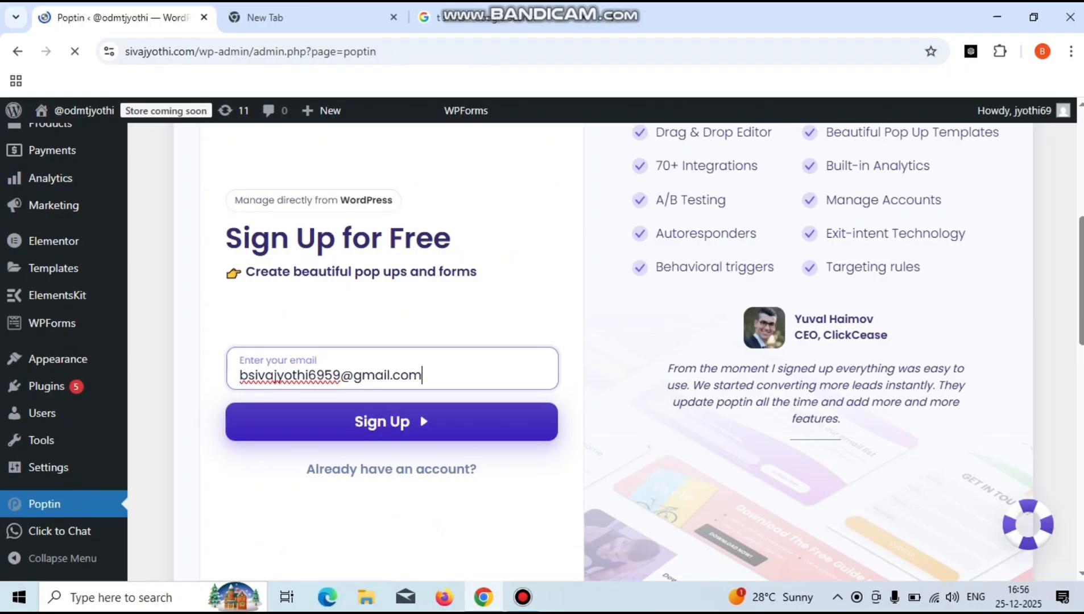
pyautogui.click(391, 423)
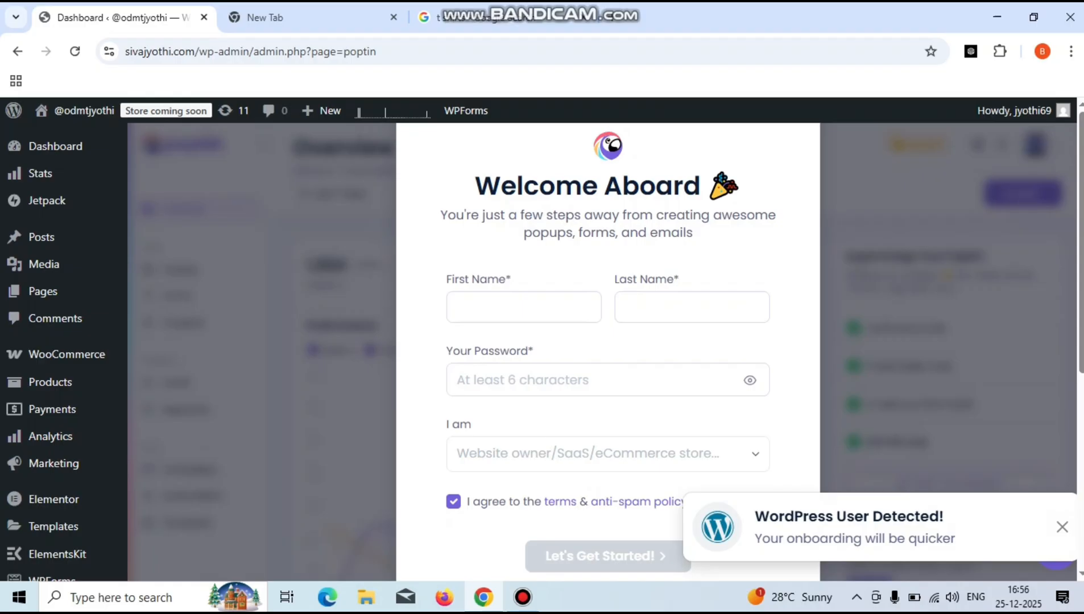
# - Enter the first name, last name and account password on the Welcome Aboard form
pyautogui.click(524, 307)
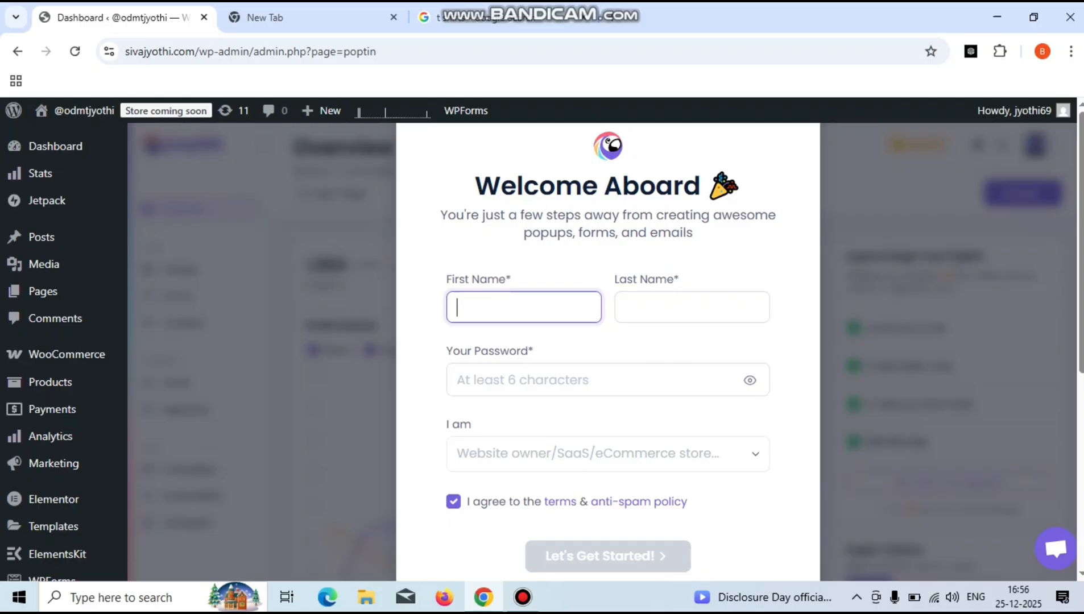
pyautogui.write('b')
pyautogui.press('Tab')
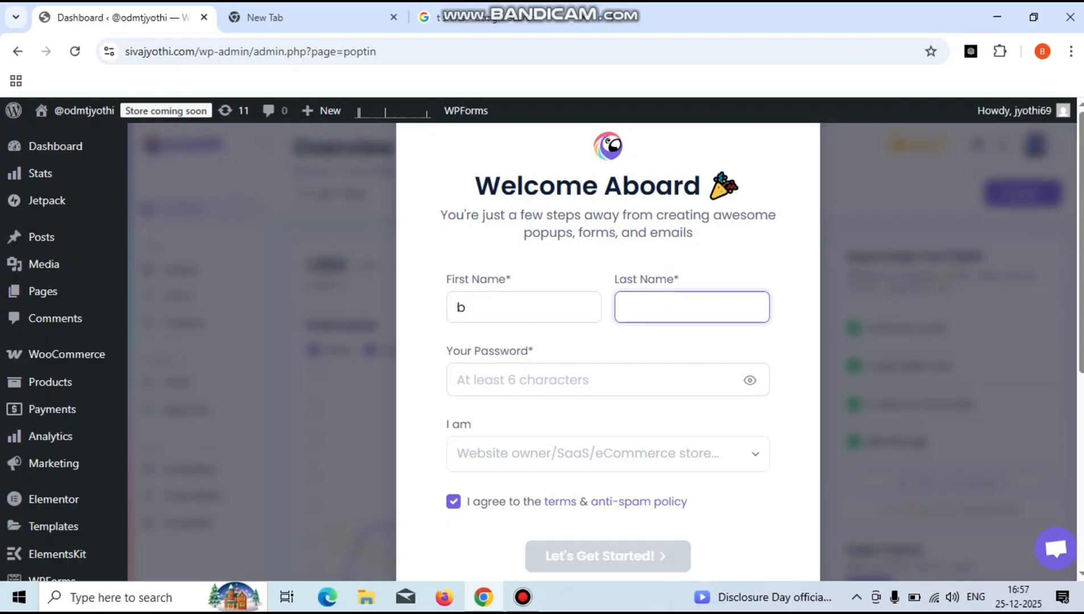
pyautogui.write('jyothi')
pyautogui.press('Tab')
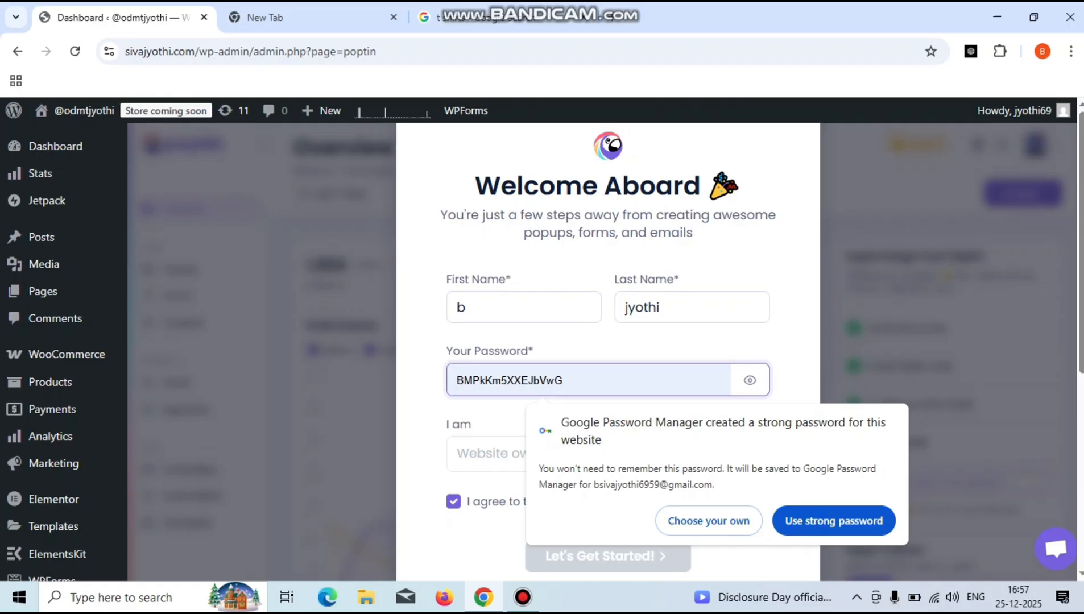
pyautogui.press('Escape')
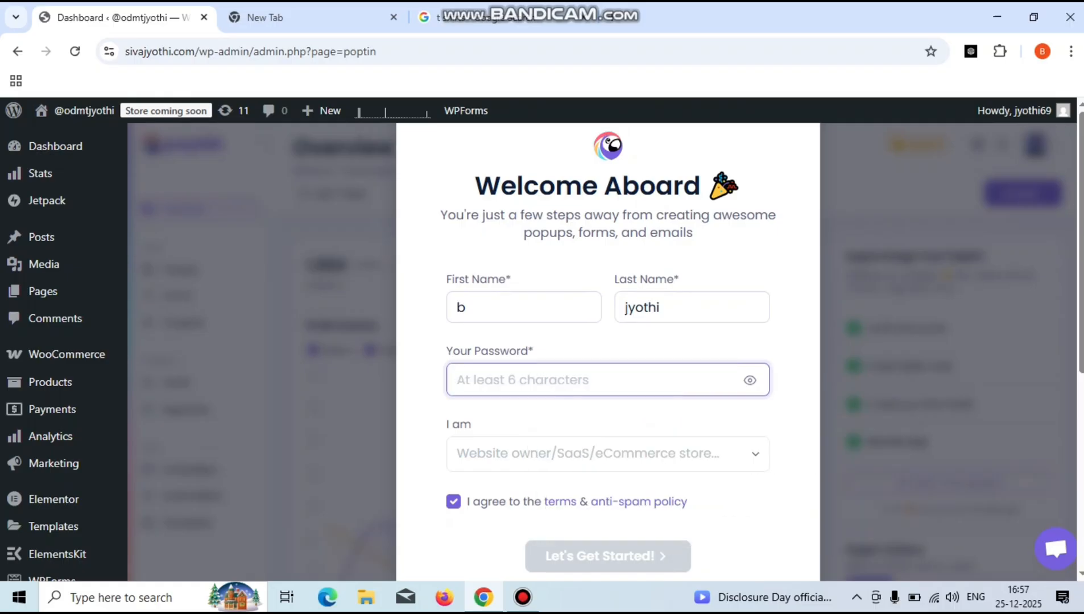
pyautogui.write('•••••••')
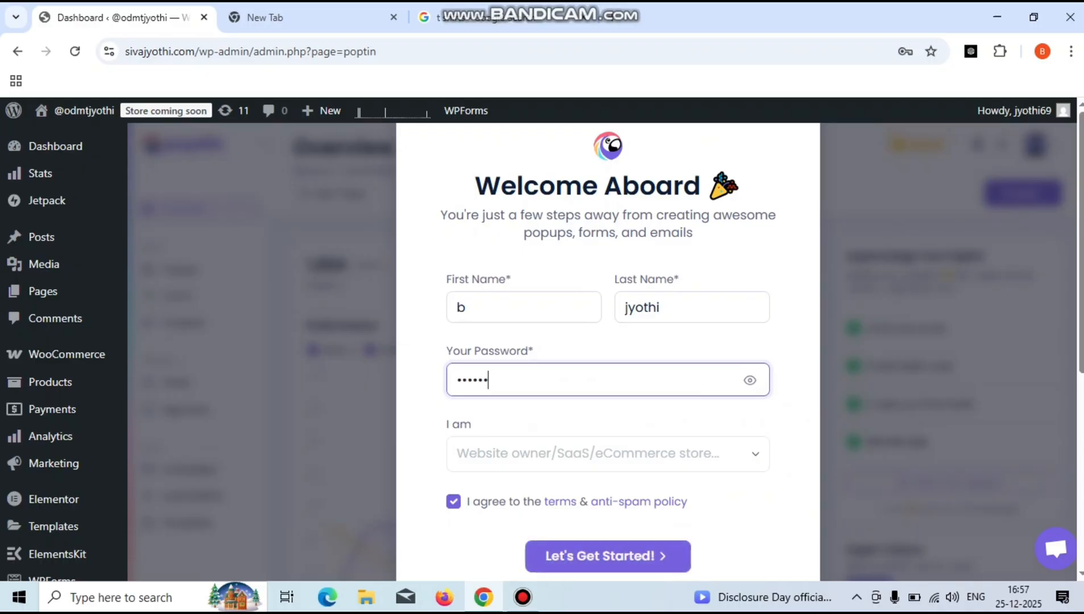
pyautogui.write('•••••')
# - Choose Website owner as the account type, submit, and save the password in the browser
pyautogui.click(608, 454)
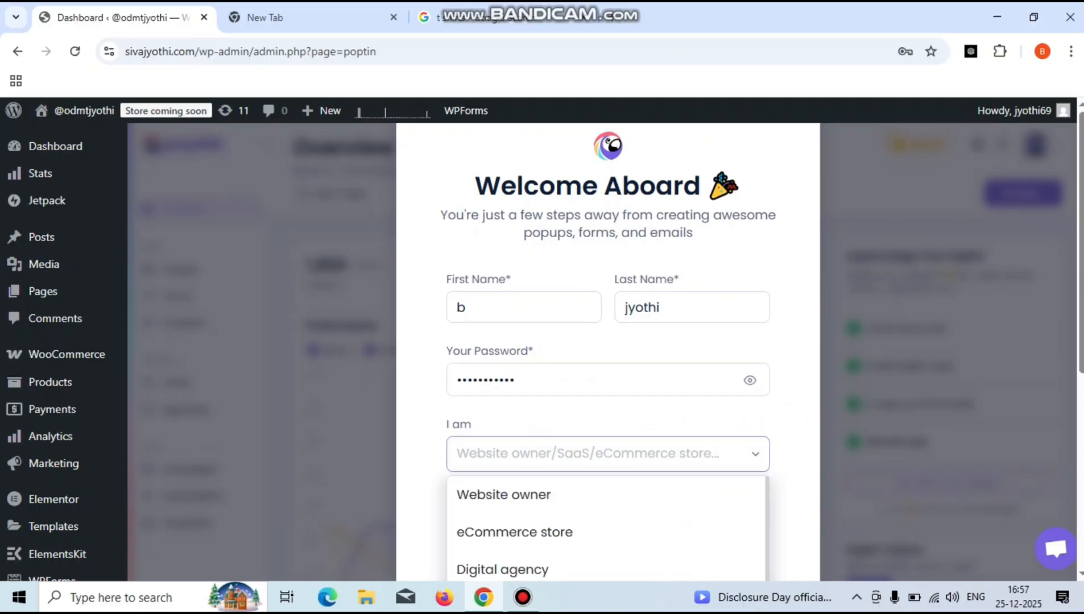
pyautogui.click(569, 495)
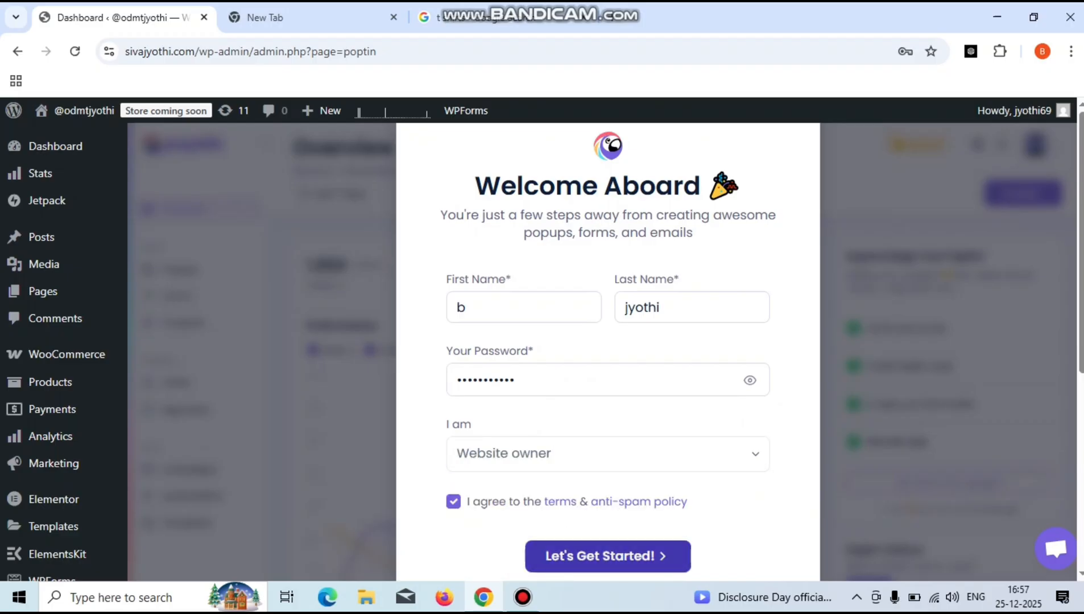
pyautogui.click(607, 557)
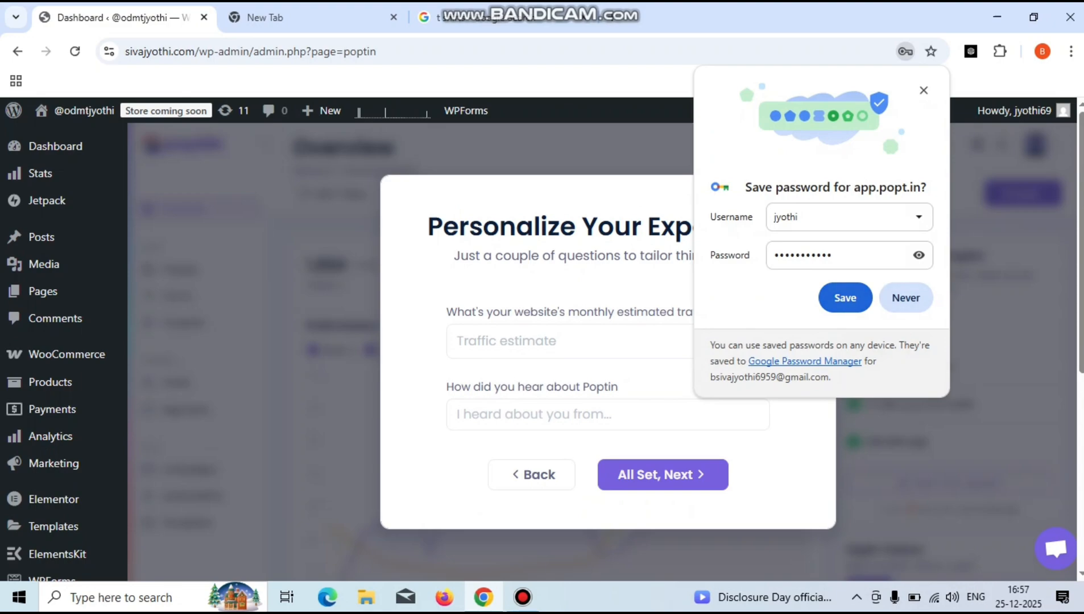
pyautogui.click(846, 298)
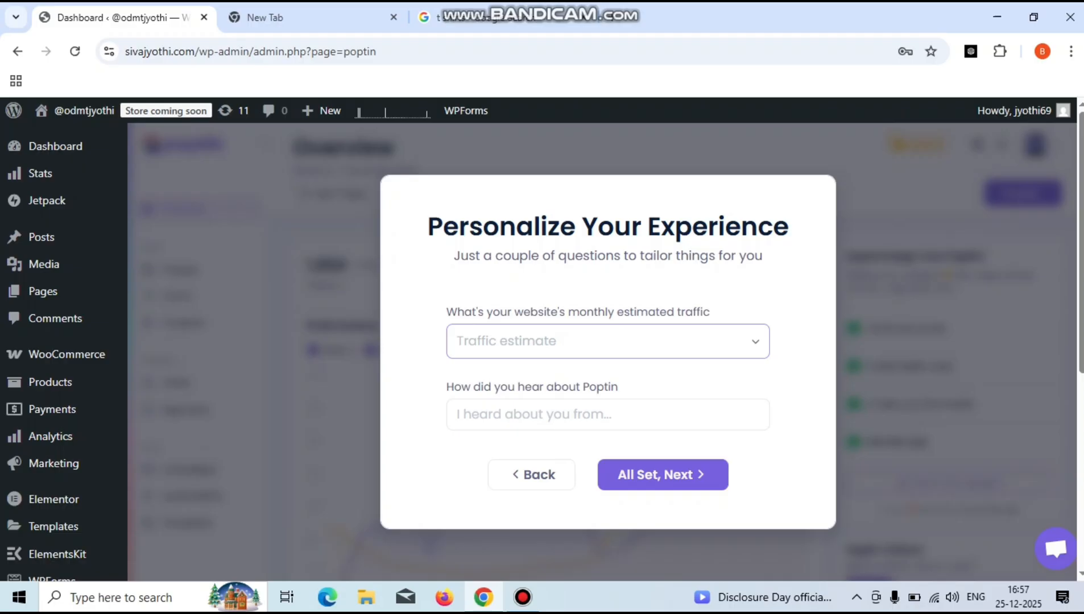
# - Submit the personalization answers with All Set, Next and open the popup templates from Overview
pyautogui.click(663, 475)
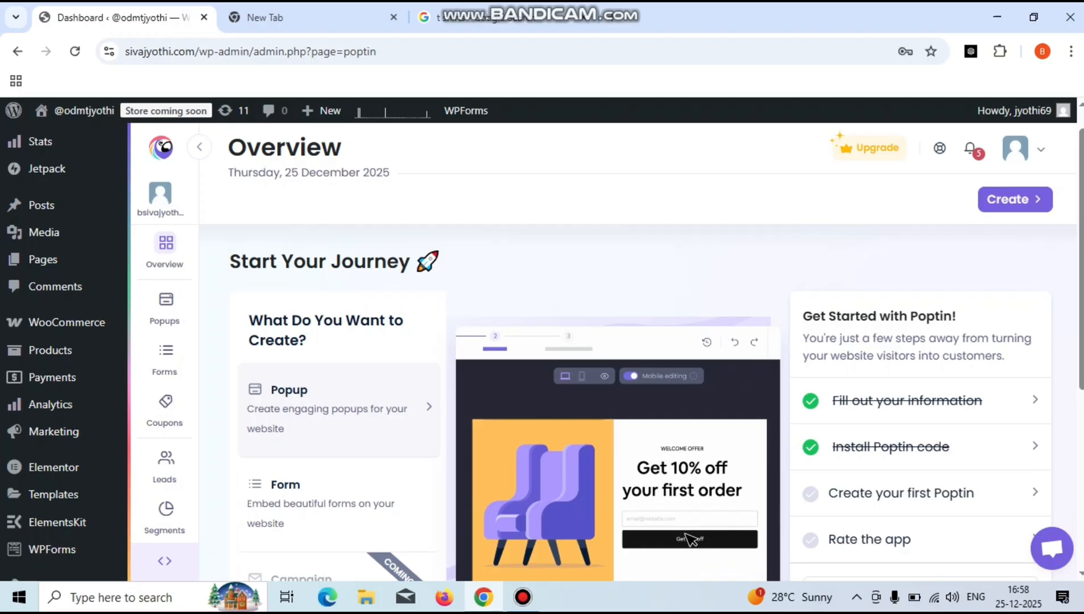
pyautogui.scroll(-5, 642, 376)
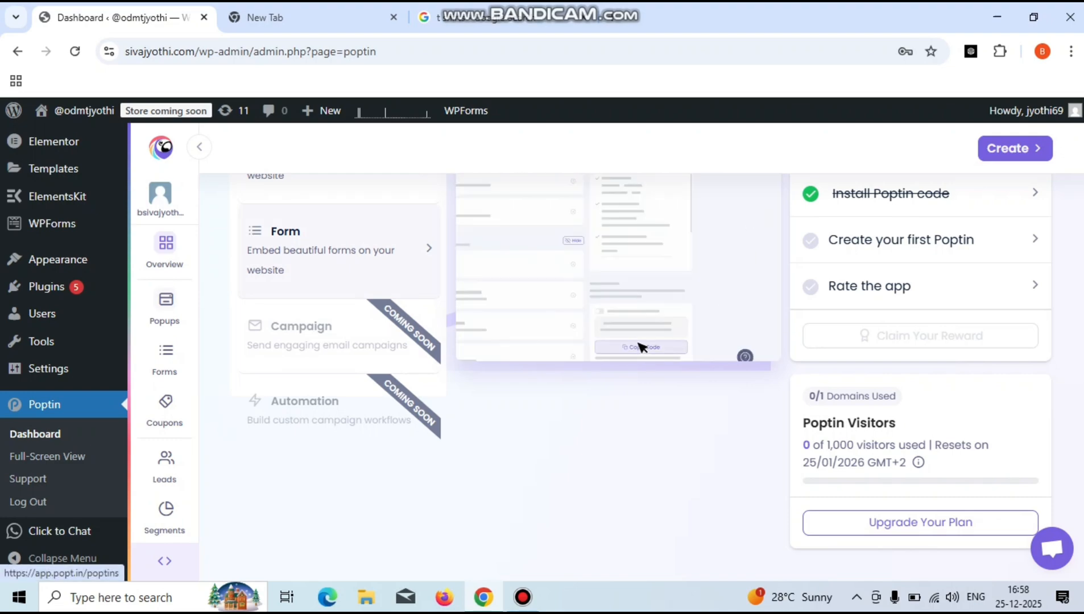
pyautogui.click(642, 347)
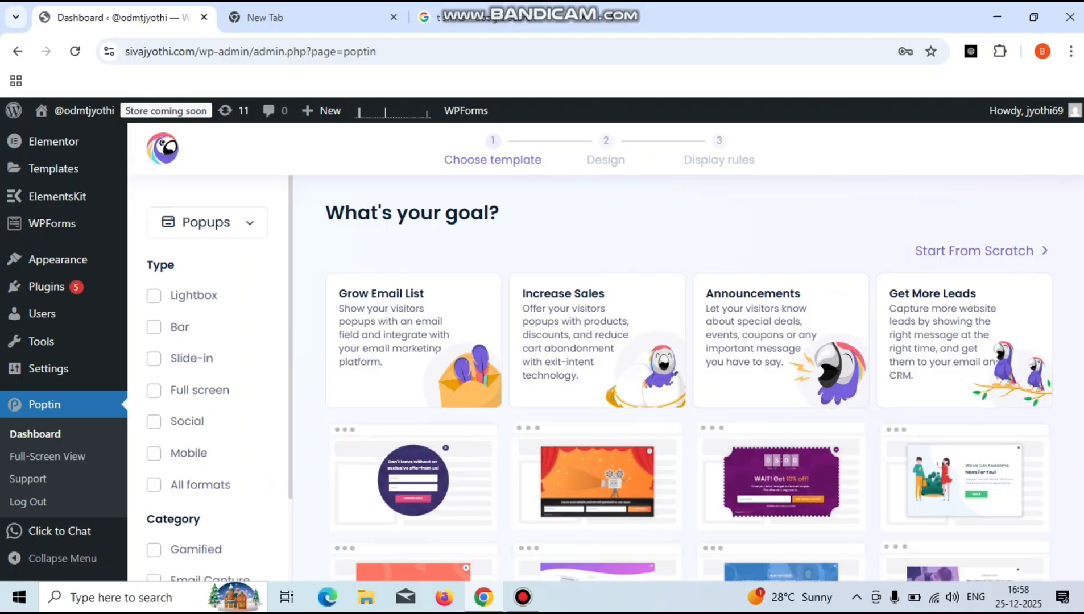
pyautogui.scroll(-5, 689, 376)
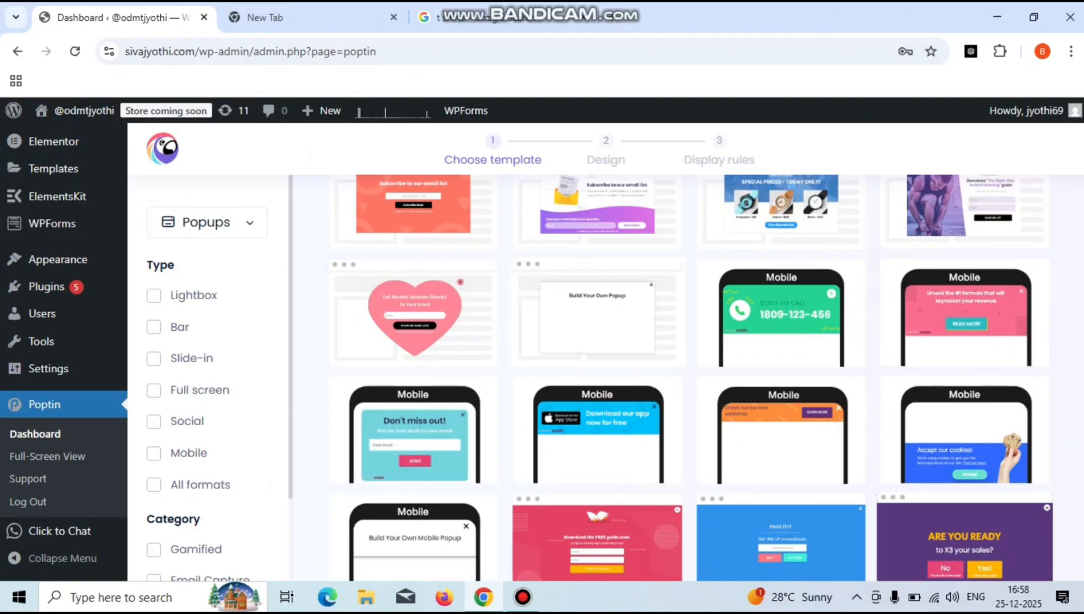
pyautogui.scroll(-5, 689, 375)
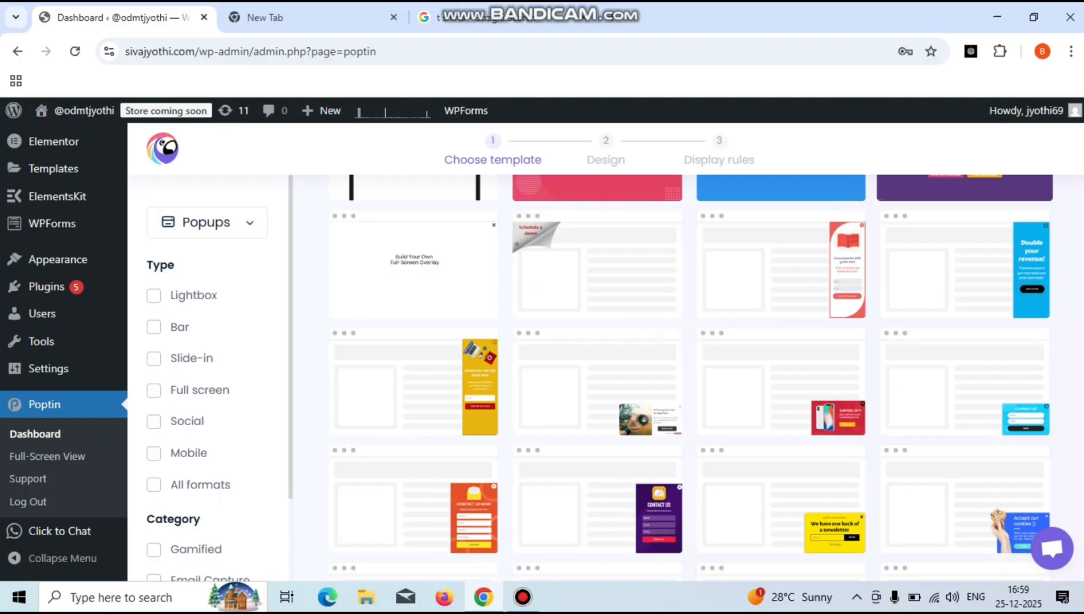
pyautogui.scroll(5, 688, 376)
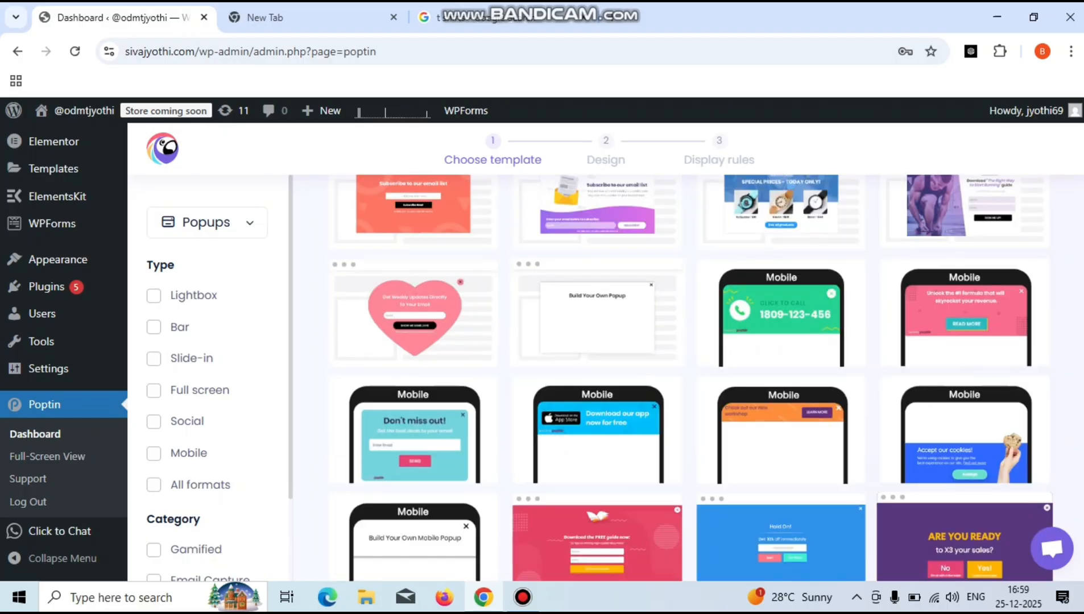
pyautogui.scroll(5, 688, 376)
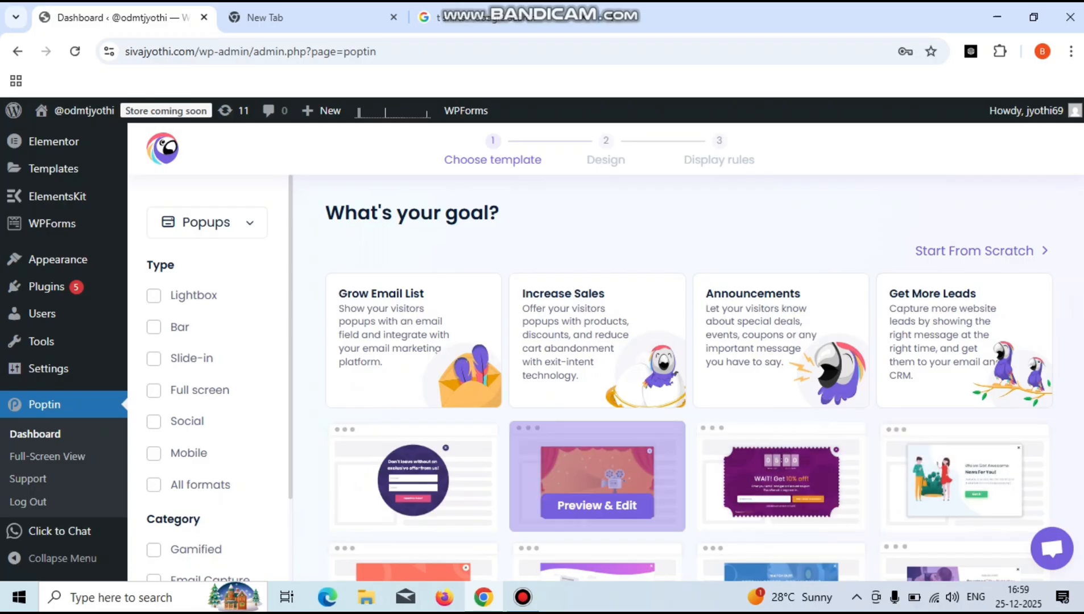
pyautogui.moveTo(413, 505)
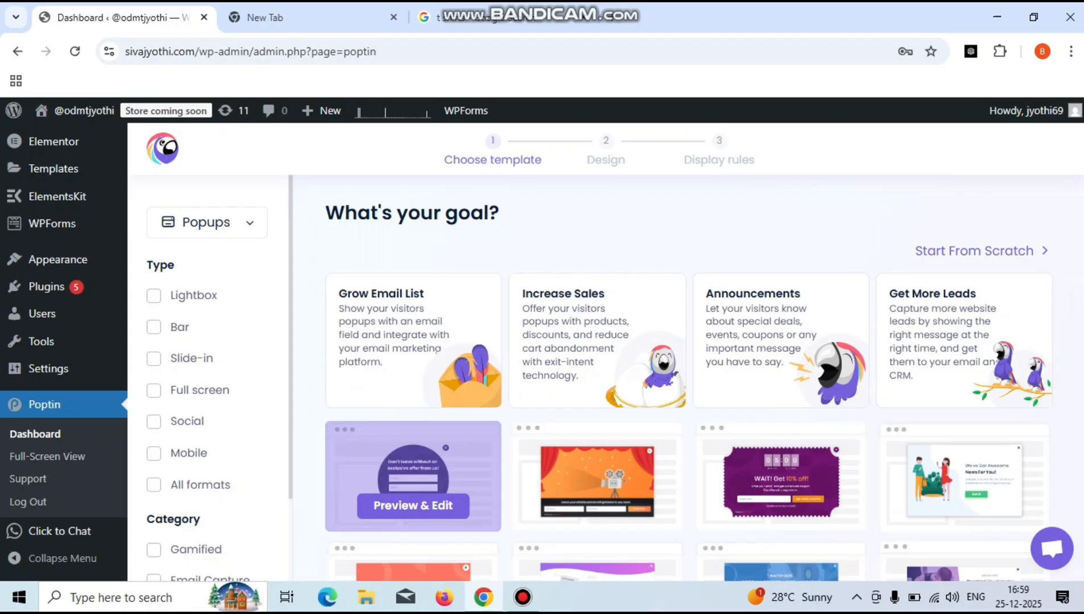
# - Open the purple circular offer template and try submitting it with a typed popup name
pyautogui.click(413, 505)
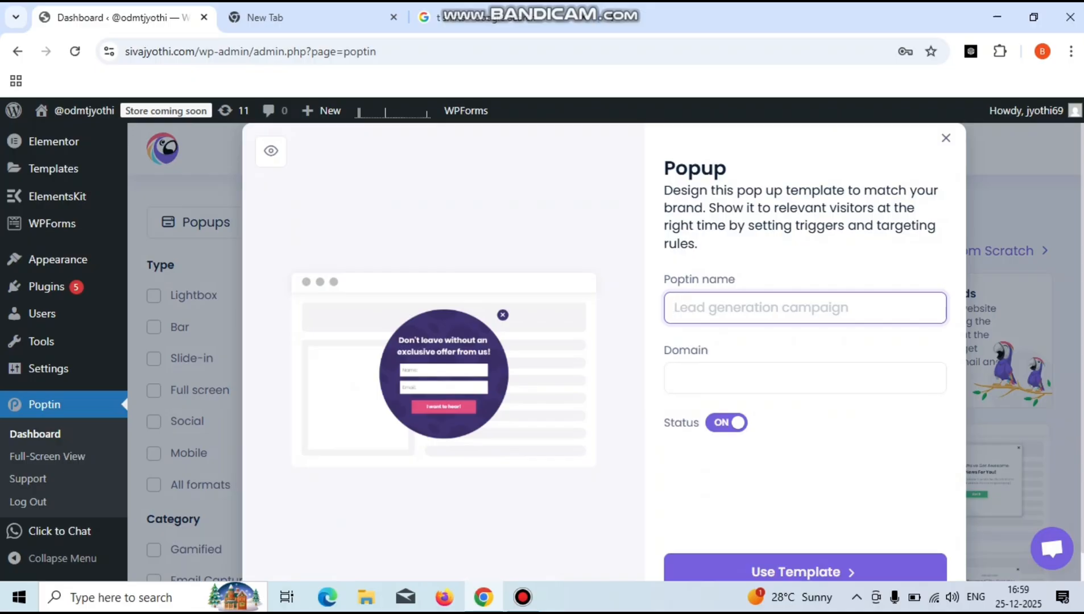
pyautogui.write('jyothi')
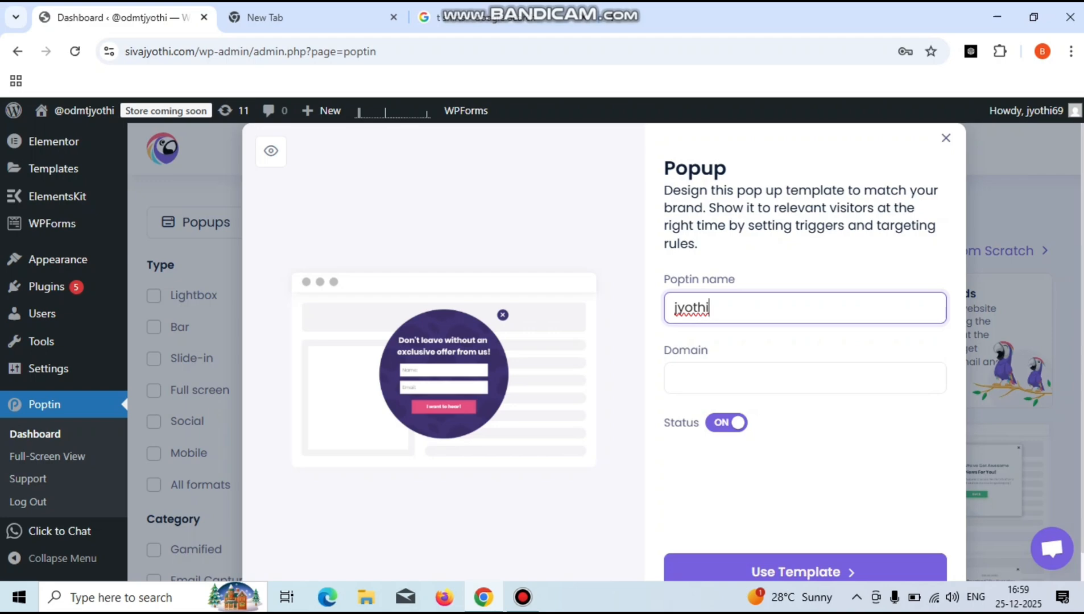
pyautogui.click(805, 378)
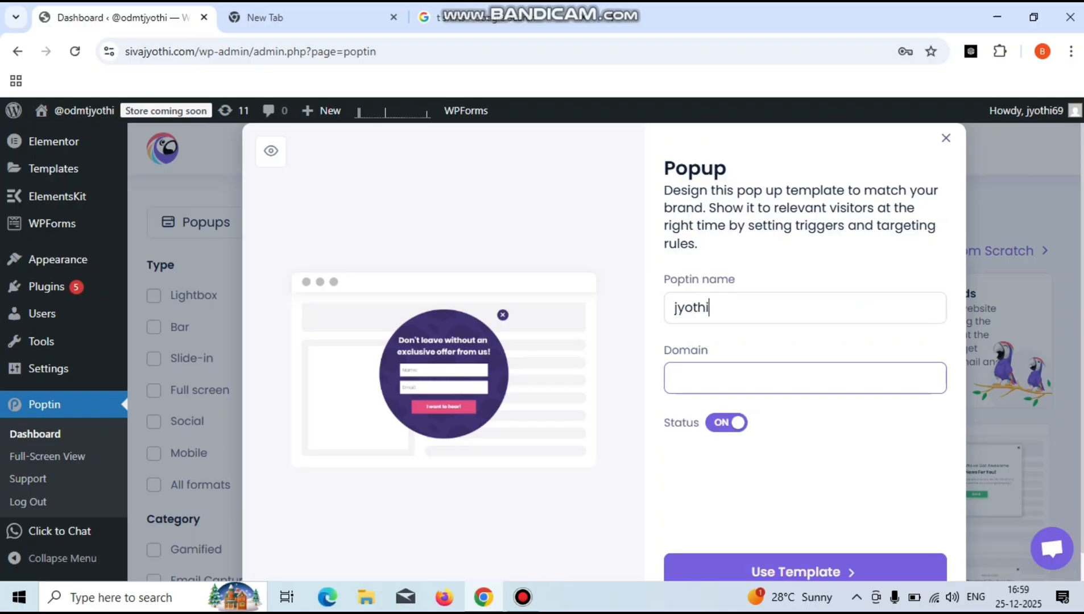
pyautogui.press('BackSpace')
pyautogui.press('BackSpace')
pyautogui.press('BackSpace')
pyautogui.press('BackSpace')
pyautogui.press('BackSpace')
pyautogui.press('BackSpace')
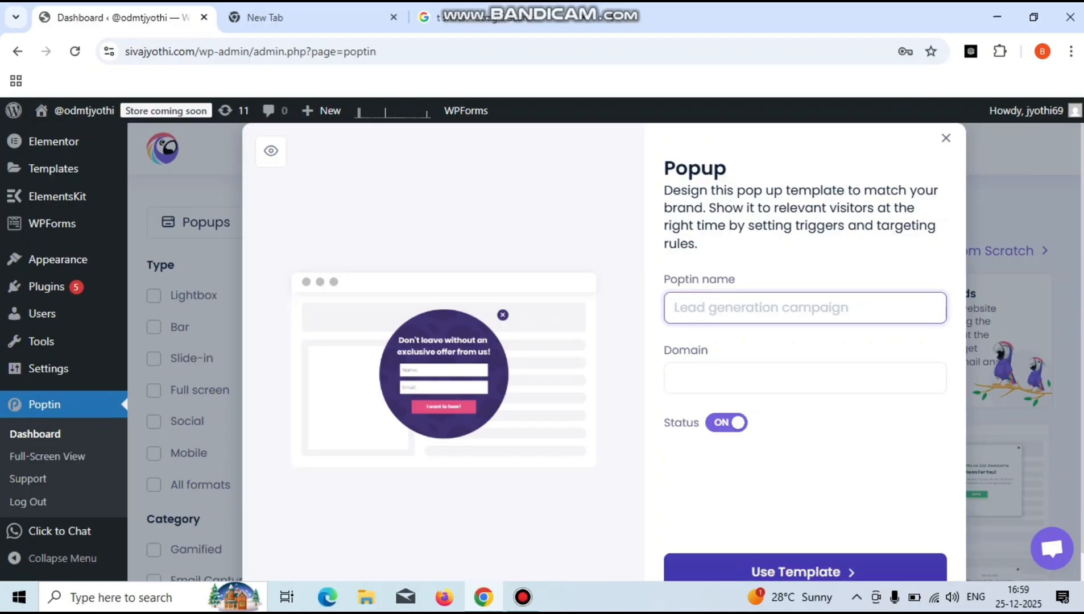
pyautogui.click(804, 571)
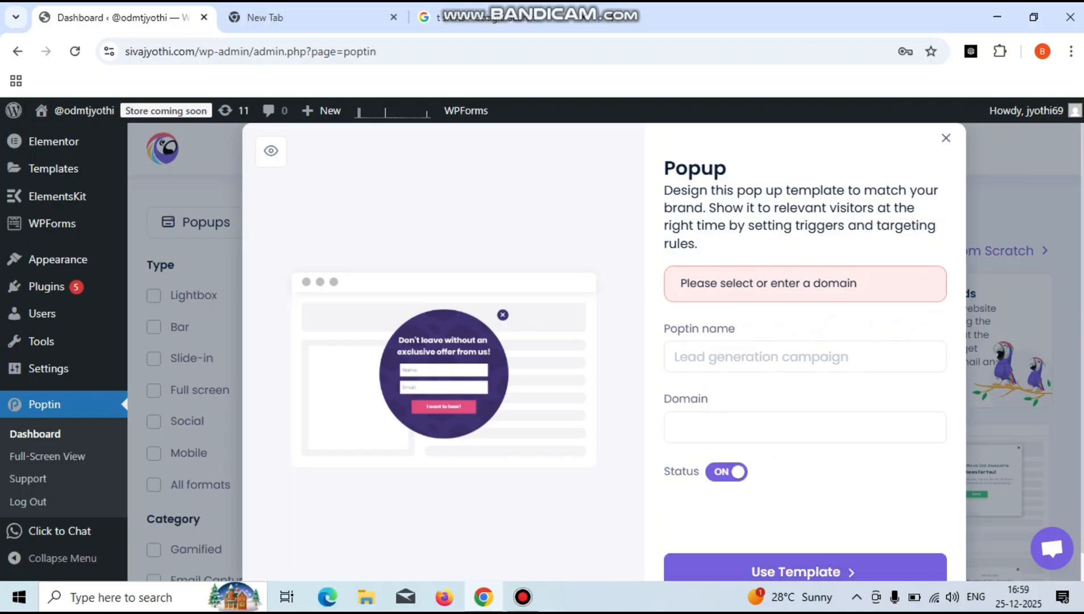
pyautogui.click(804, 358)
pyautogui.write('jyothi')
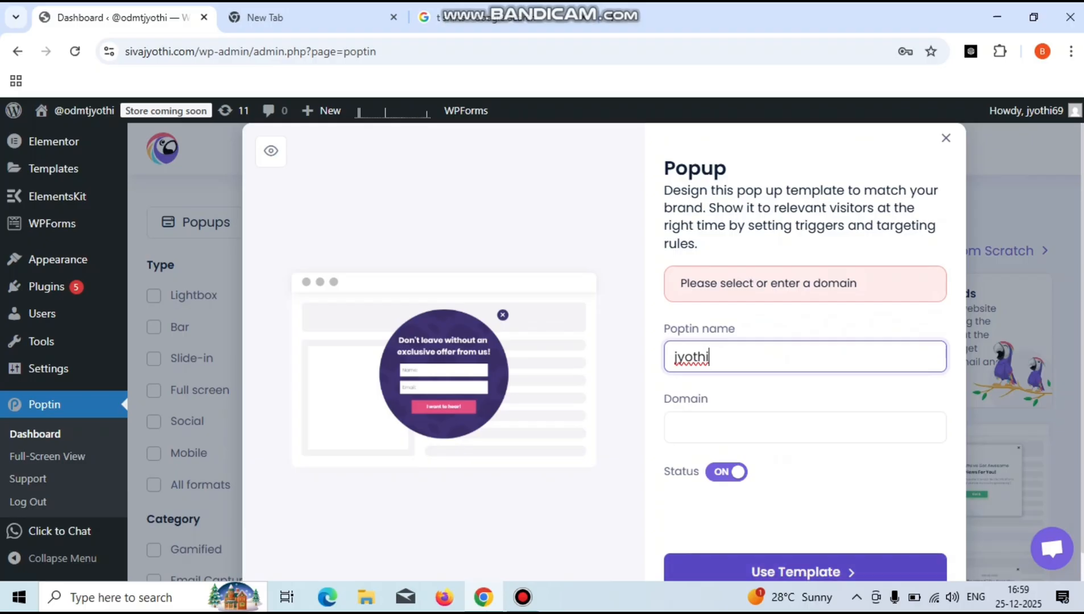
pyautogui.click(804, 571)
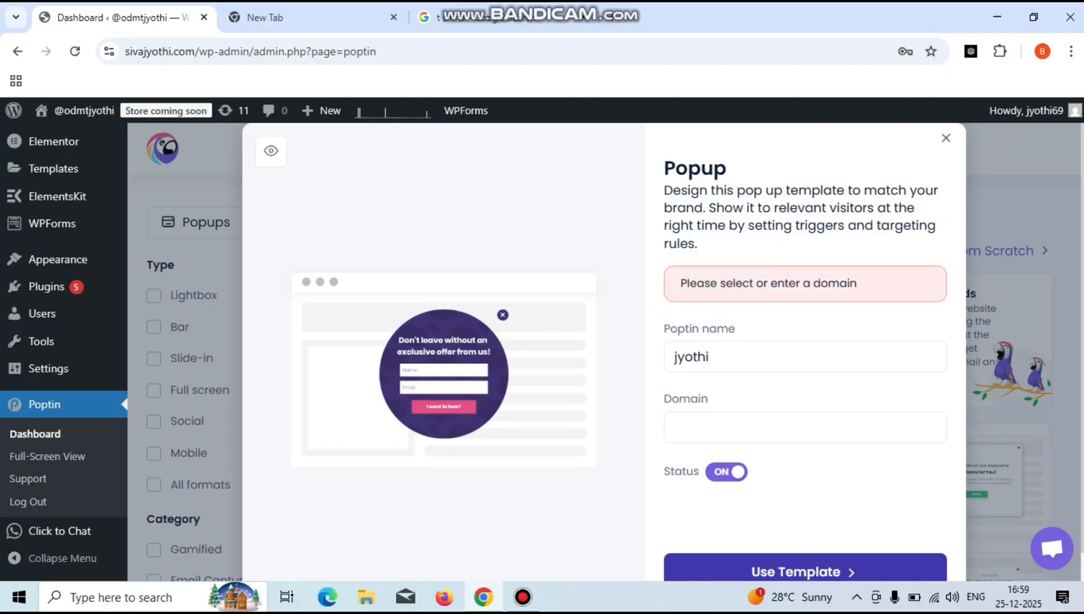
# - Enter a domain, rename the popup to 'b', and resubmit the template settings
pyautogui.click(768, 428)
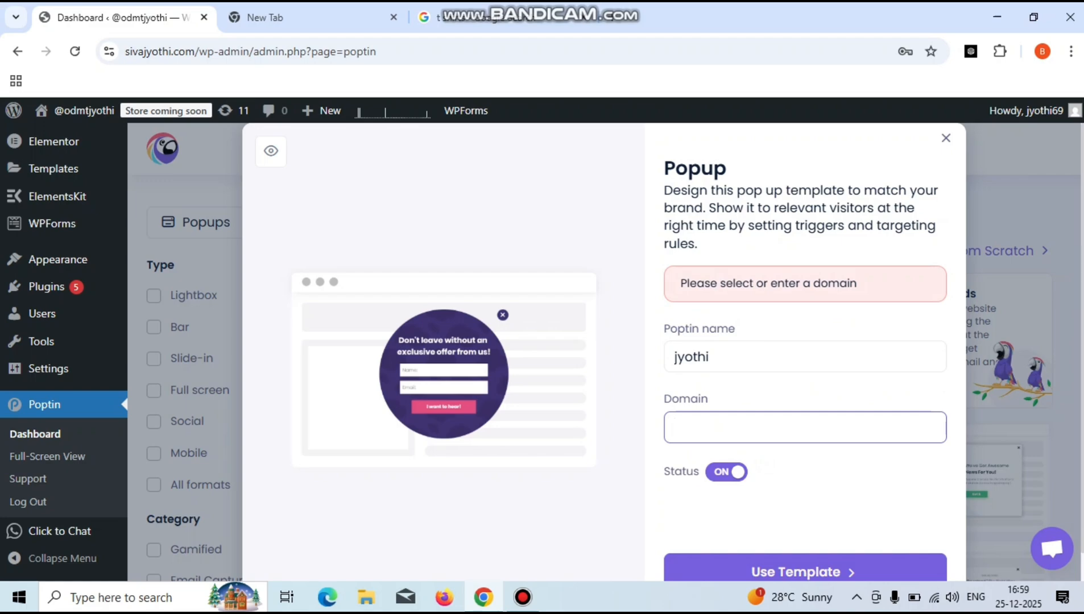
pyautogui.write('jyothi')
pyautogui.click(805, 571)
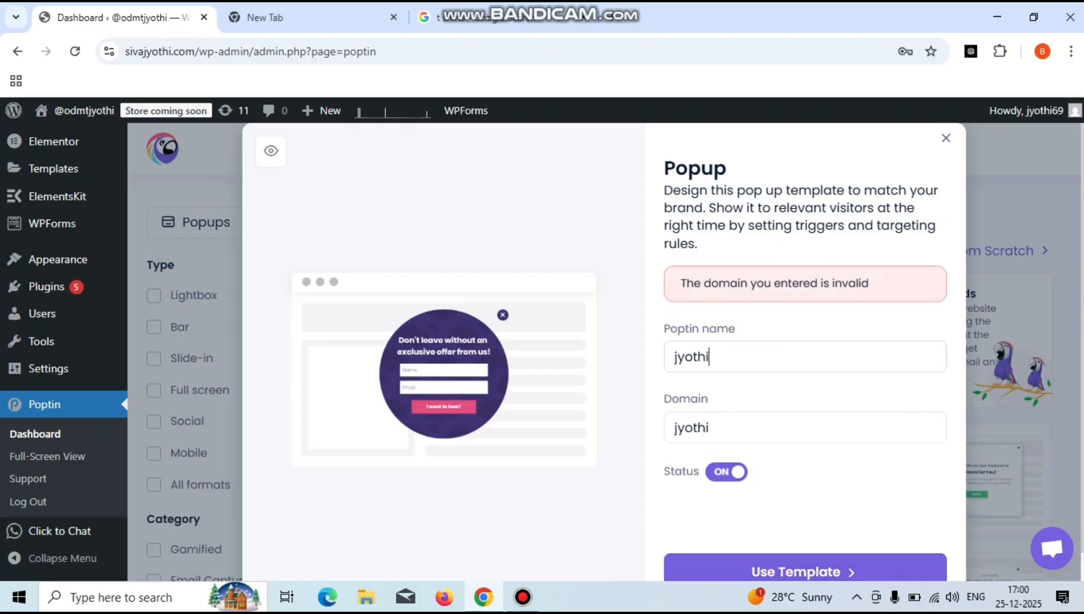
pyautogui.press('BackSpace')
pyautogui.press('BackSpace')
pyautogui.press('BackSpace')
pyautogui.press('BackSpace')
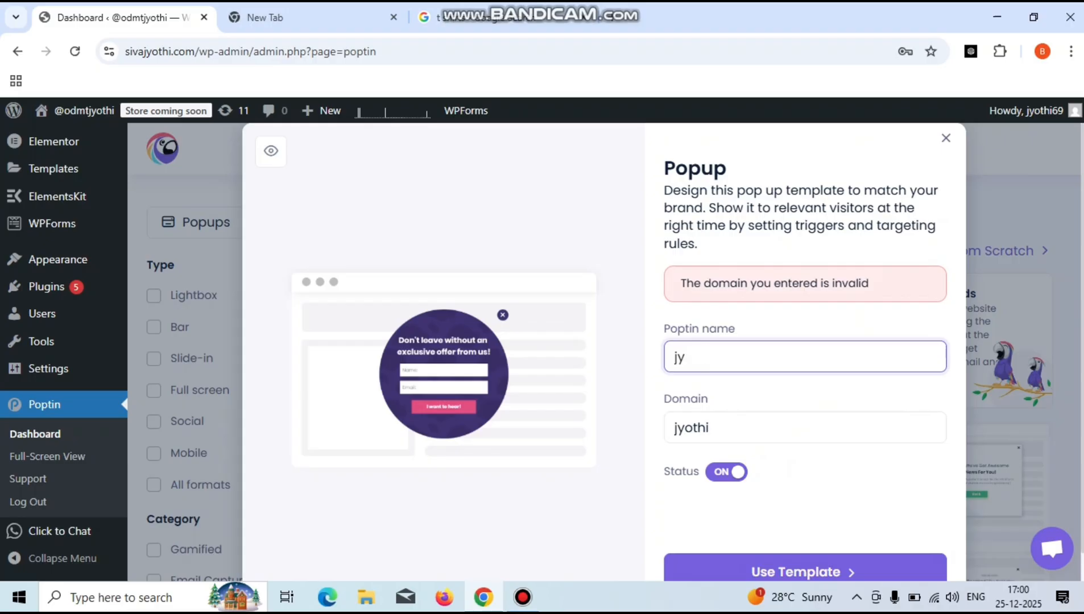
pyautogui.press('BackSpace')
pyautogui.press('BackSpace')
pyautogui.write('b')
pyautogui.click(804, 571)
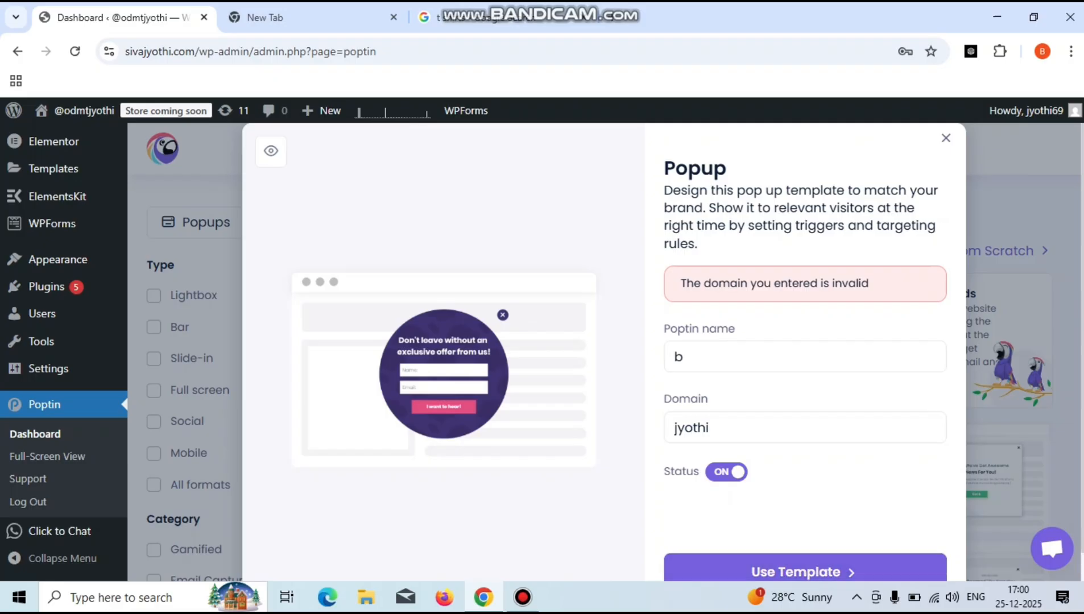
# - Correct the rejected domain to the site's full .com address and use the template
pyautogui.click(711, 427)
pyautogui.press('BackSpace')
pyautogui.press('BackSpace')
pyautogui.press('BackSpace')
pyautogui.press('BackSpace')
pyautogui.press('BackSpace')
pyautogui.press('BackSpace')
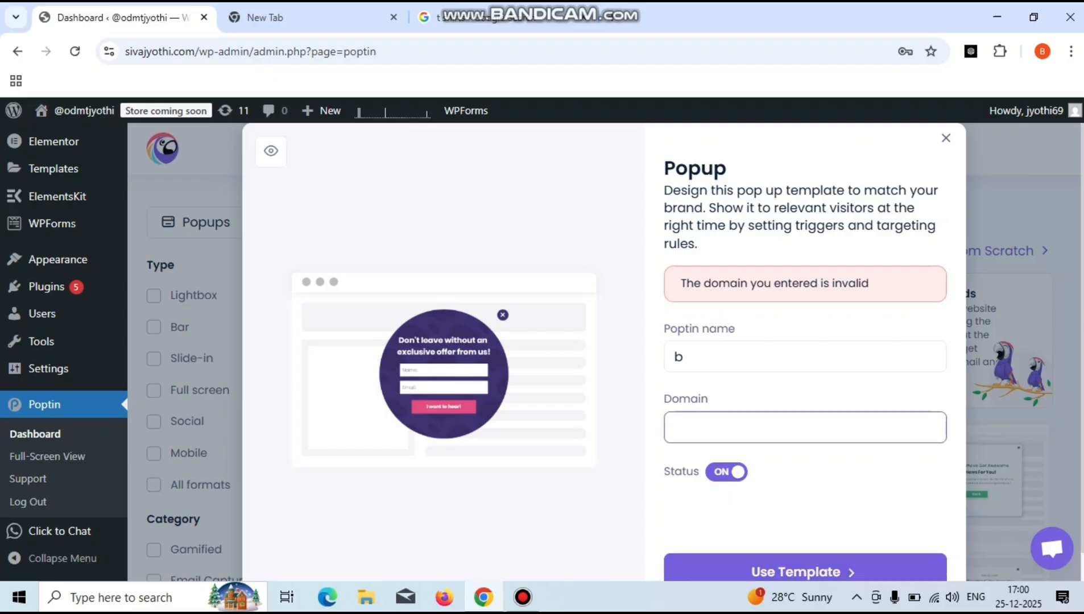
pyautogui.click(805, 571)
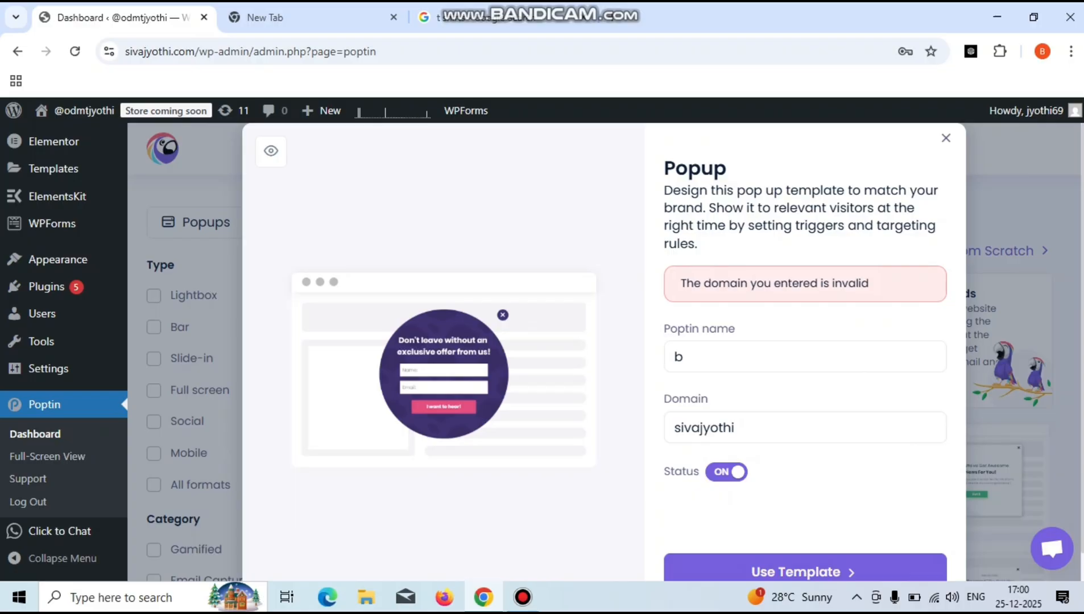
pyautogui.click(684, 357)
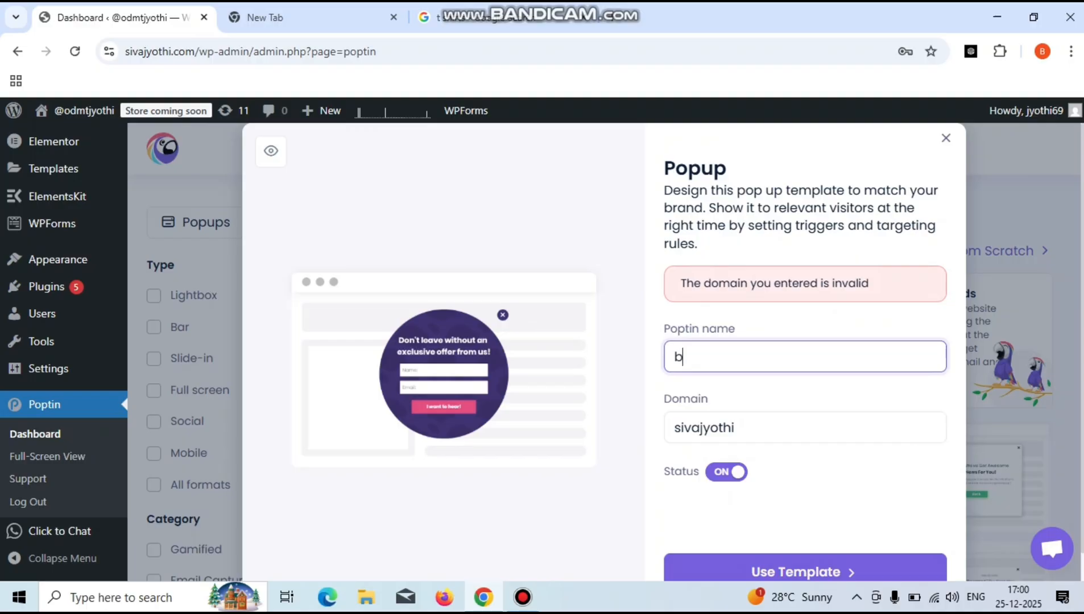
pyautogui.click(735, 428)
pyautogui.write('.')
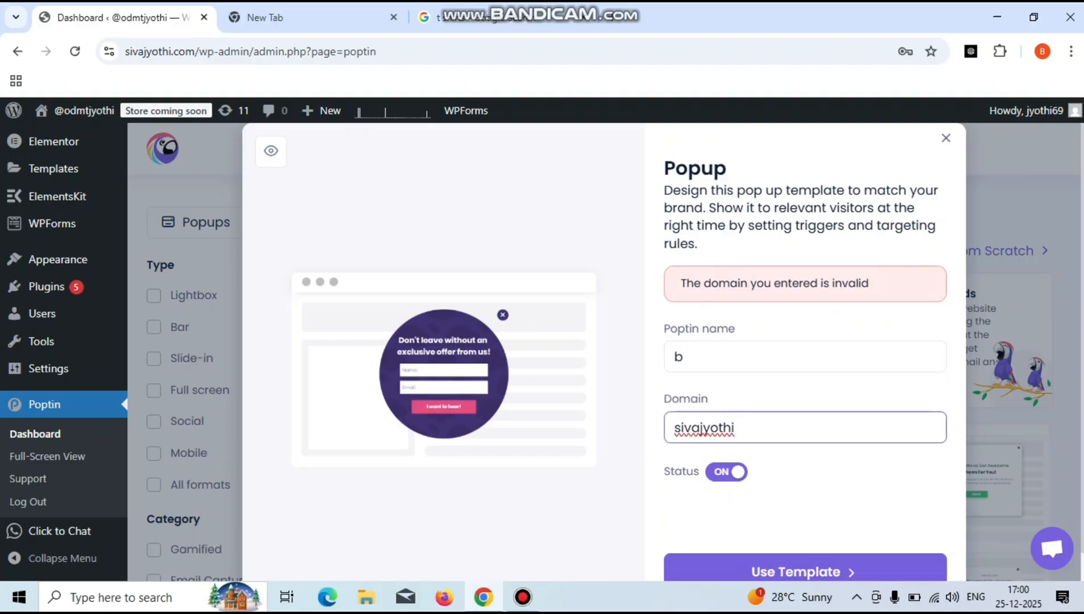
pyautogui.write('com')
pyautogui.click(804, 571)
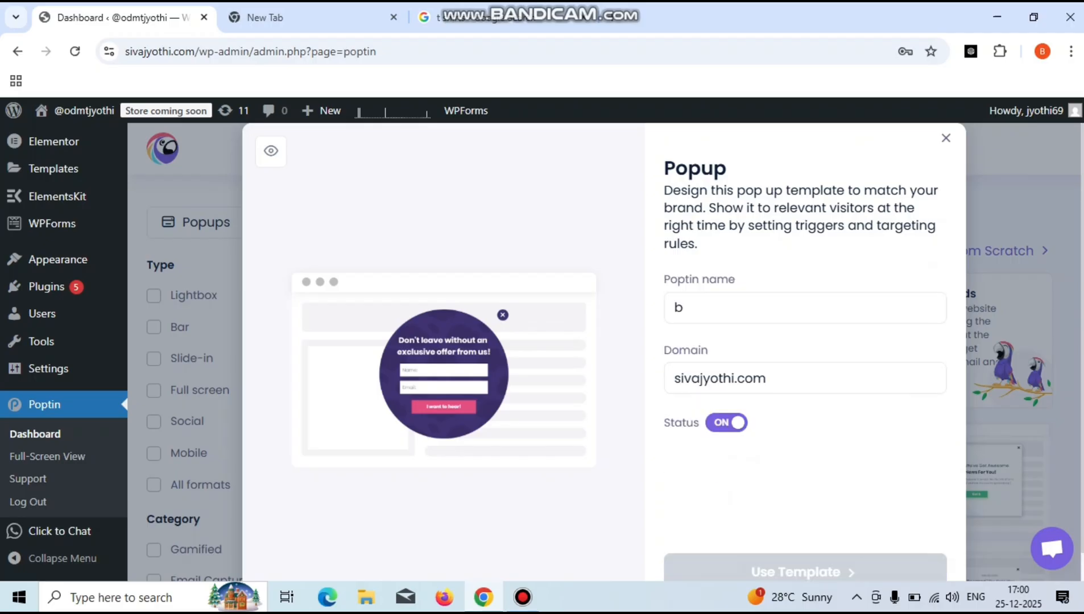
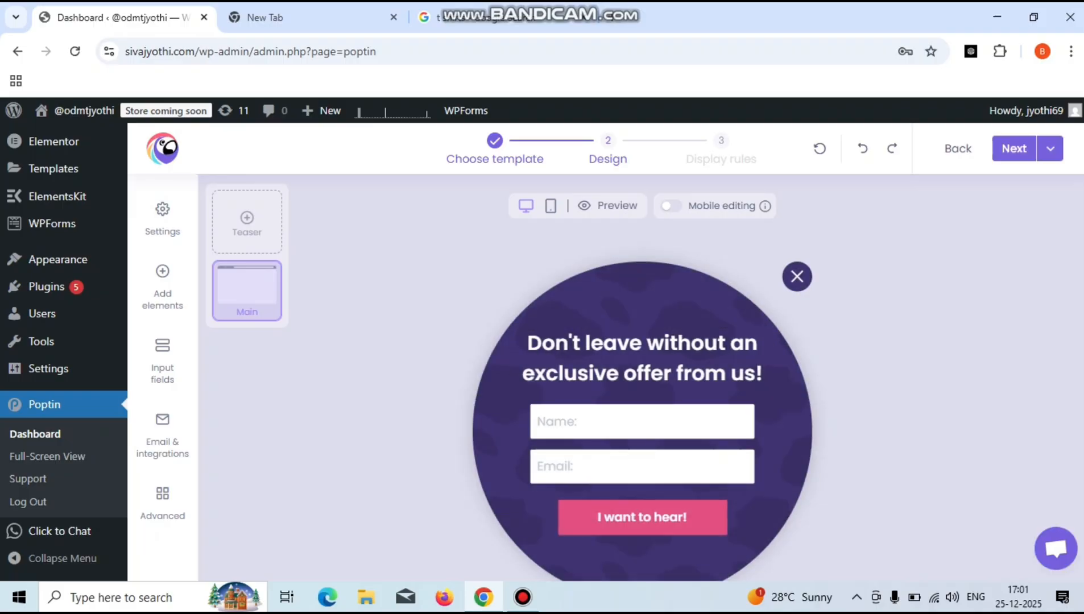
# - Select the Name and Email fields block and open Add elements, briefly checking the Button tile's options
pyautogui.click(643, 451)
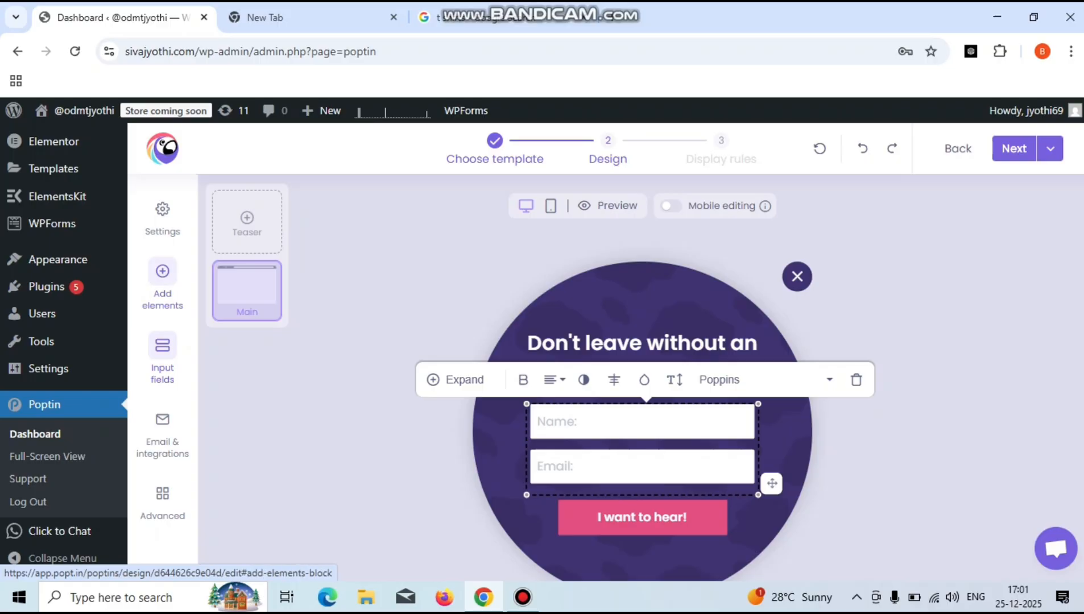
pyautogui.click(162, 279)
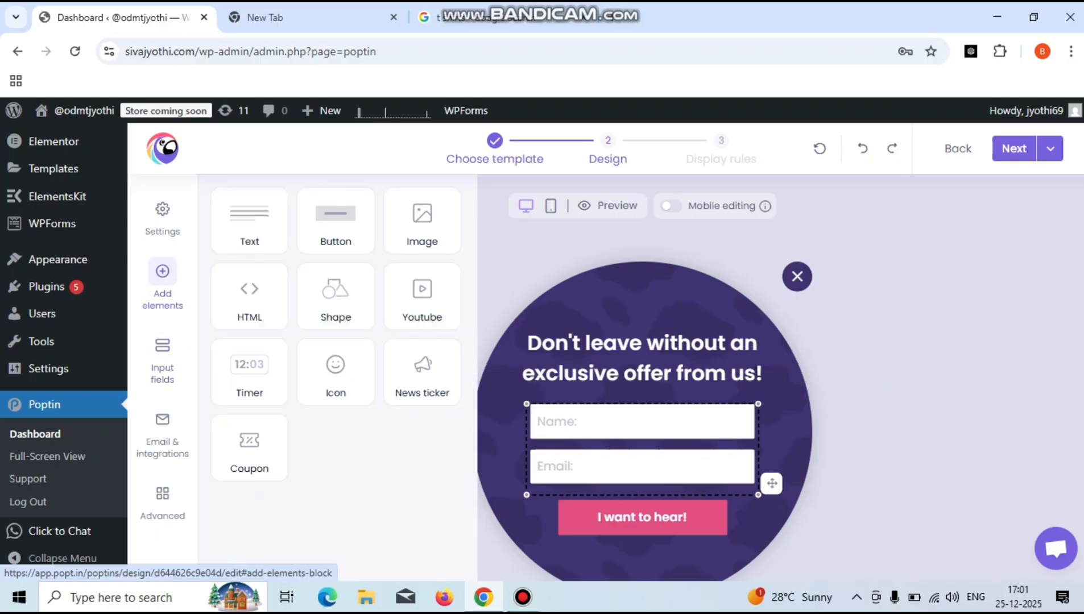
pyautogui.click(336, 222)
pyautogui.click(423, 296)
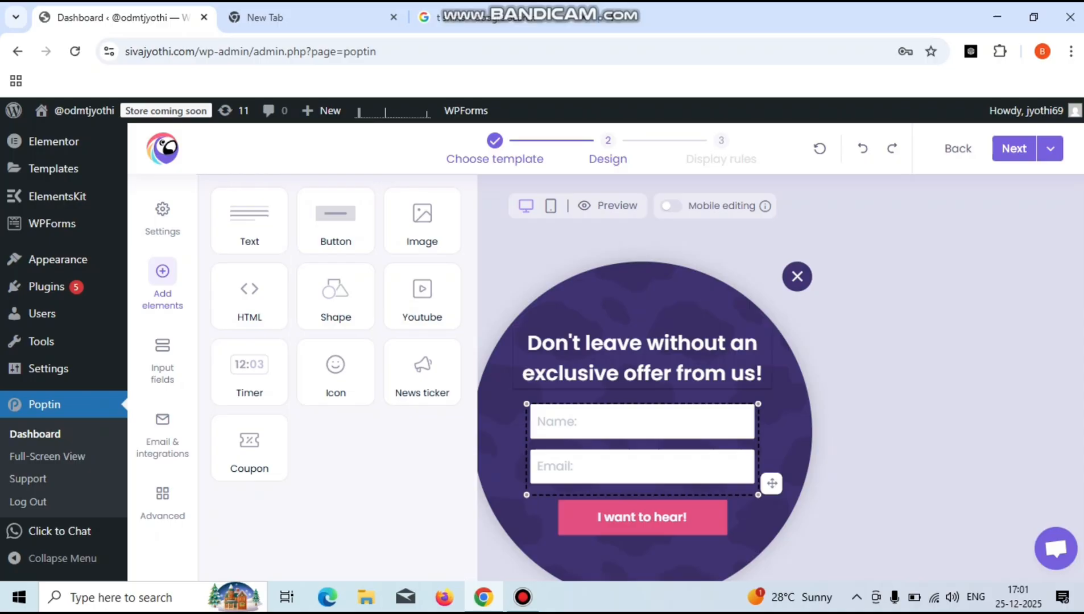
# - Select the popup heading text, then open the Input fields settings listing Full name and Email
pyautogui.doubleClick(616, 343)
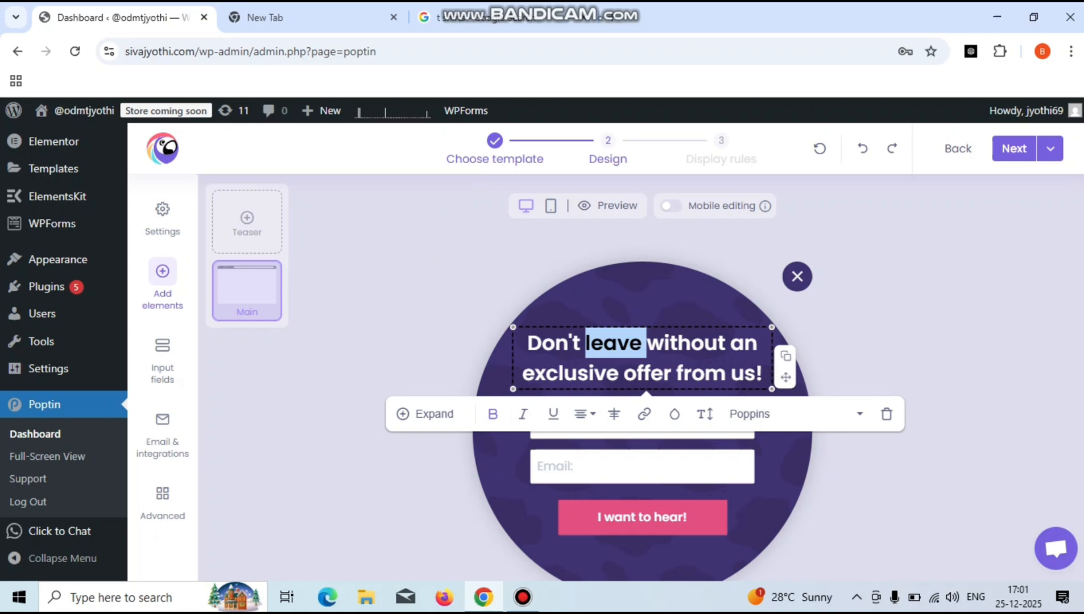
pyautogui.click(732, 374)
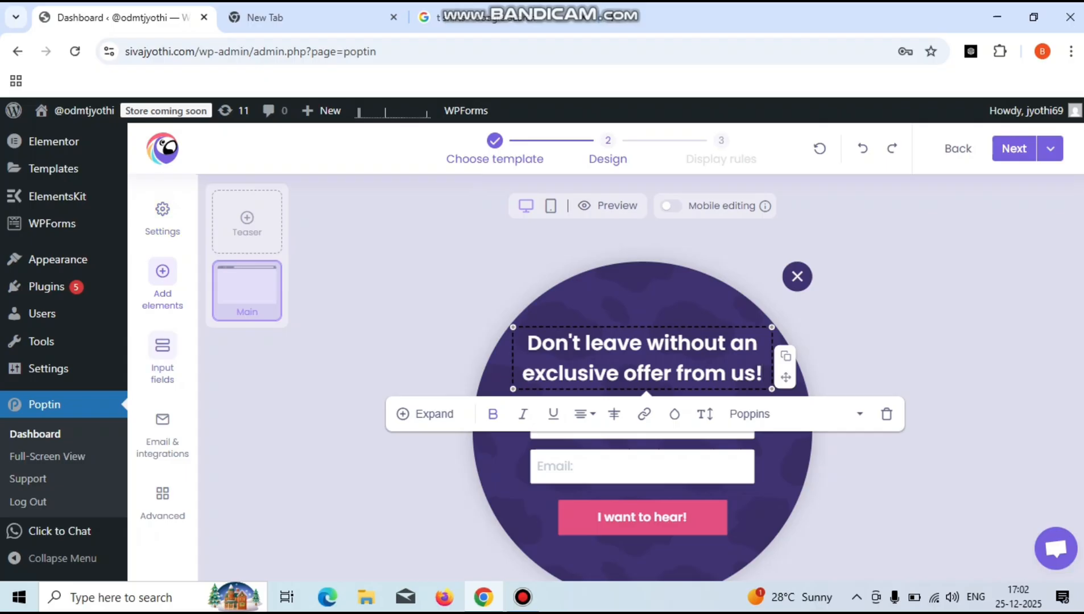
pyautogui.click(162, 355)
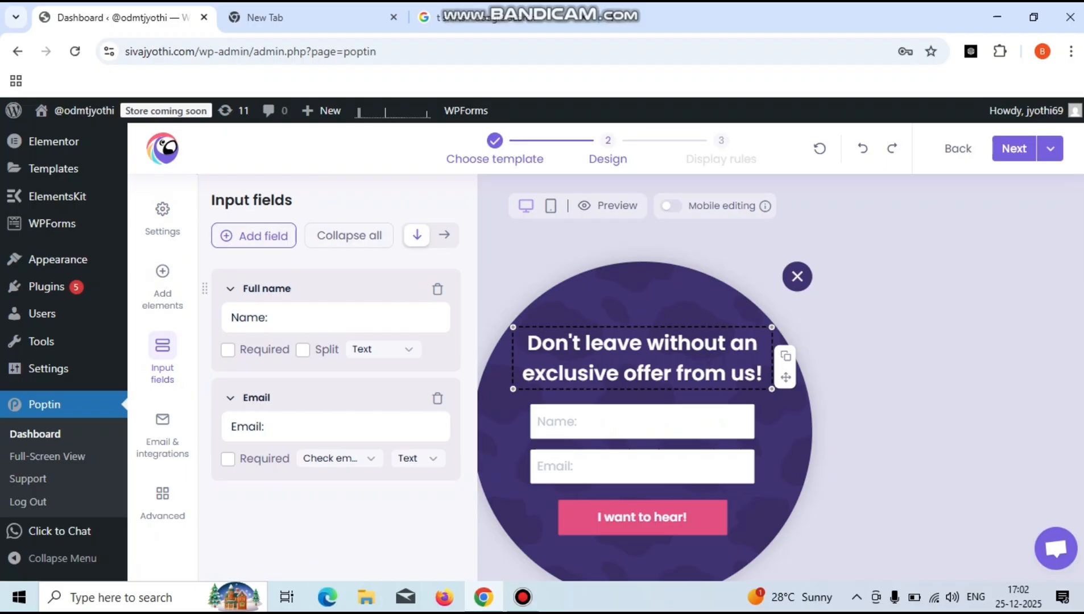
# - Add a Phone Number field to the form through Add field, then close the settings
pyautogui.click(254, 236)
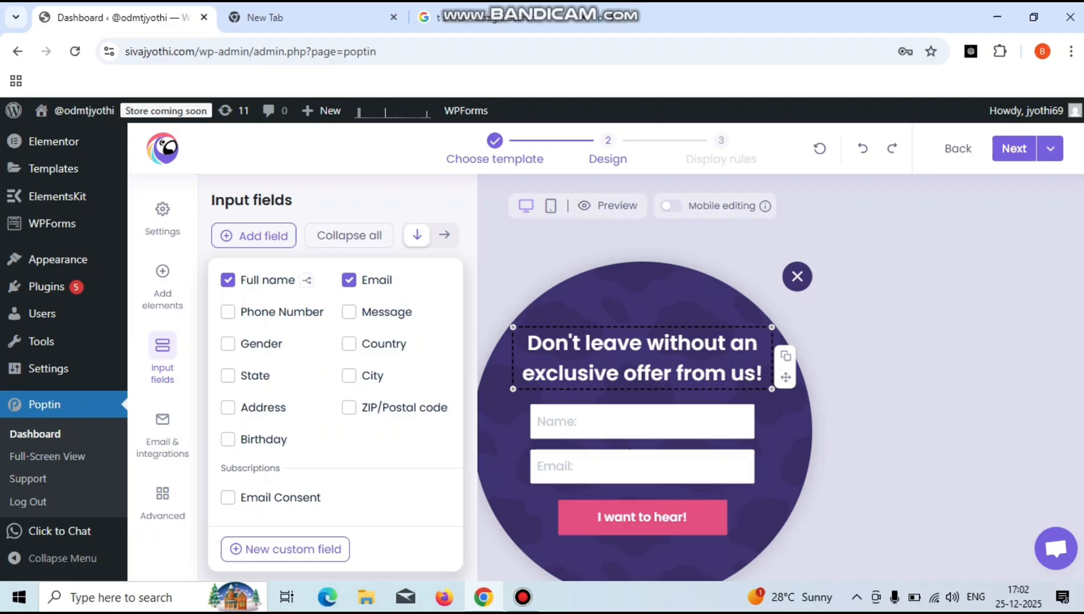
pyautogui.click(228, 312)
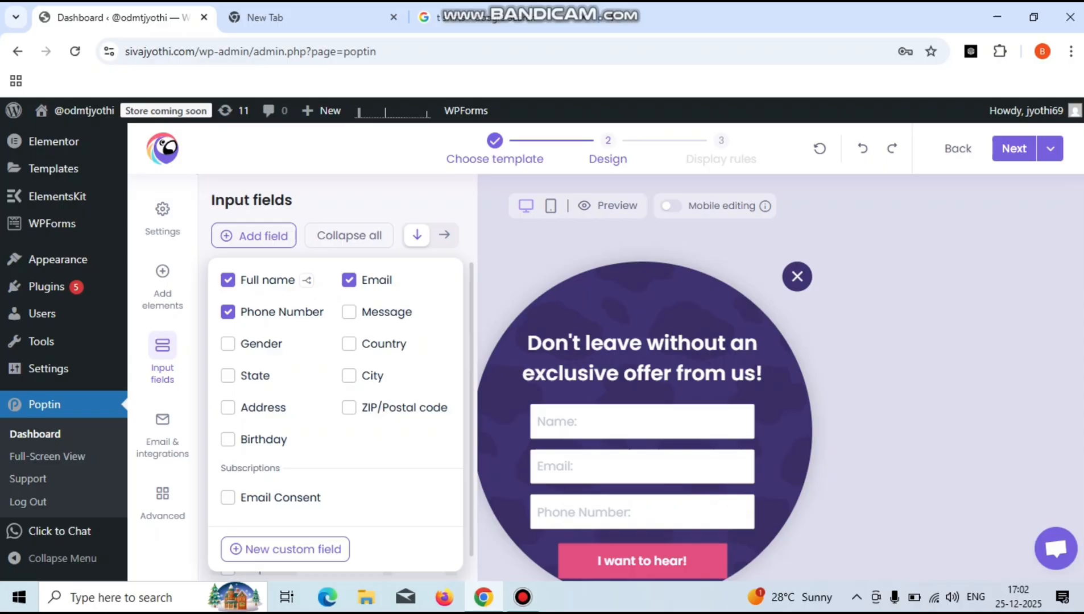
pyautogui.press('Escape')
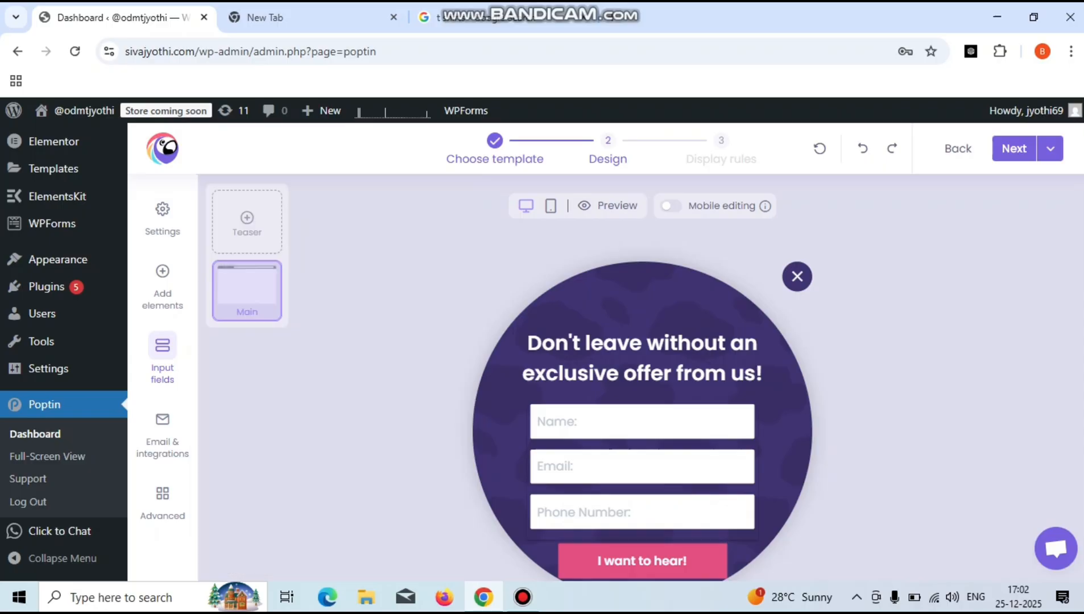
# - Check the form block's formatting and alignment options, then reopen Input fields at the Full name label
pyautogui.click(642, 466)
pyautogui.click(642, 467)
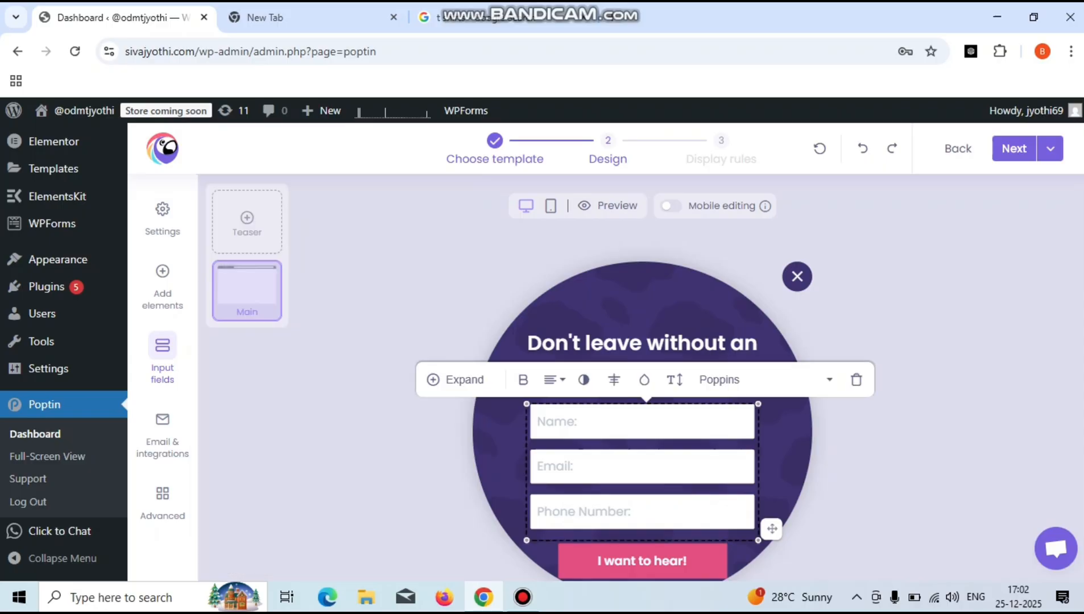
pyautogui.click(643, 466)
pyautogui.click(642, 467)
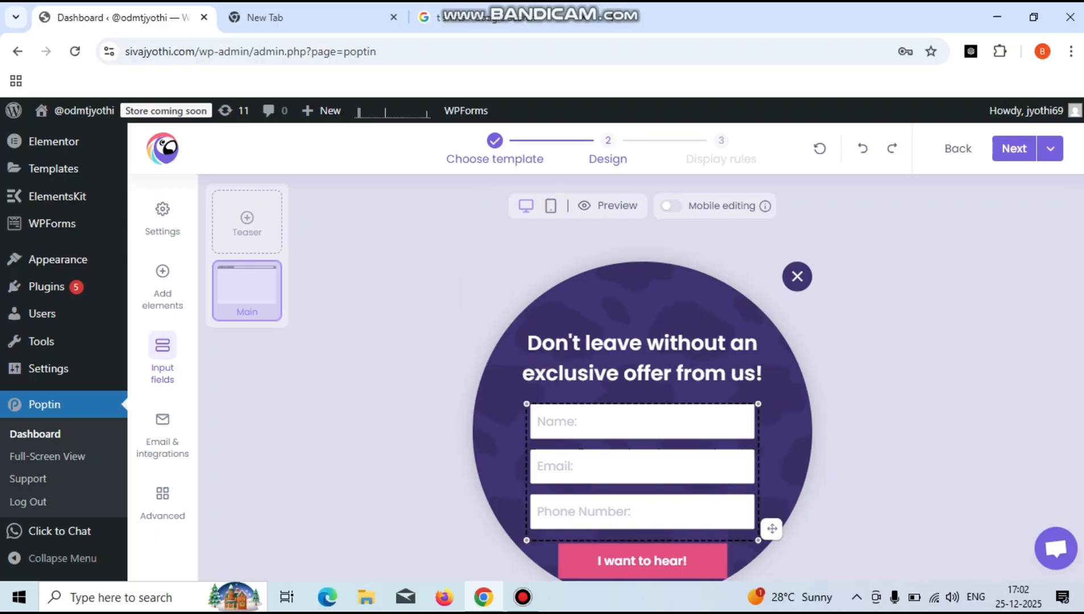
pyautogui.click(643, 466)
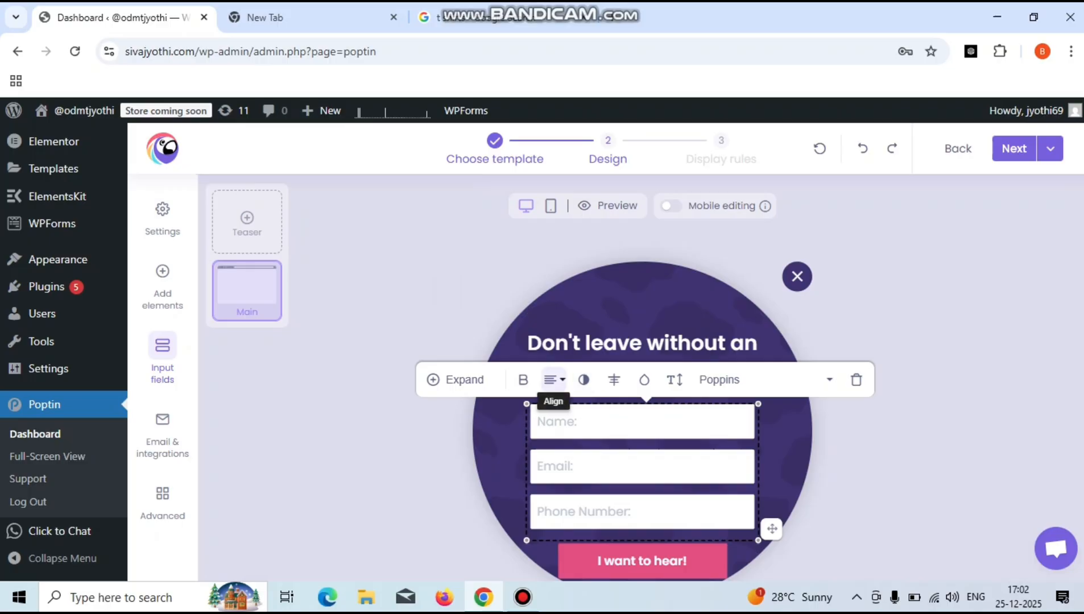
pyautogui.click(551, 380)
pyautogui.click(554, 379)
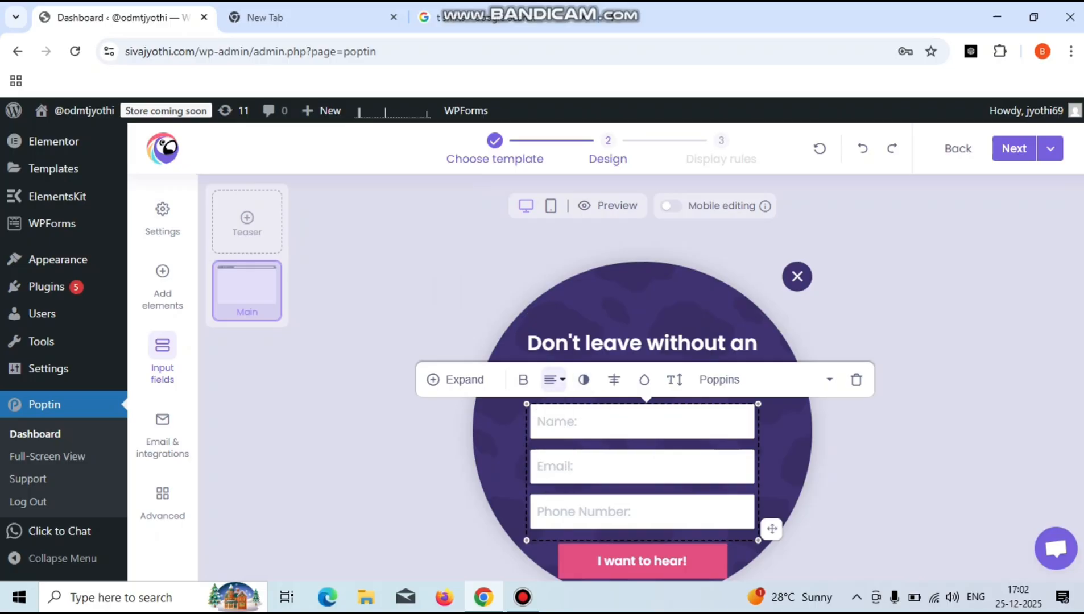
pyautogui.click(163, 283)
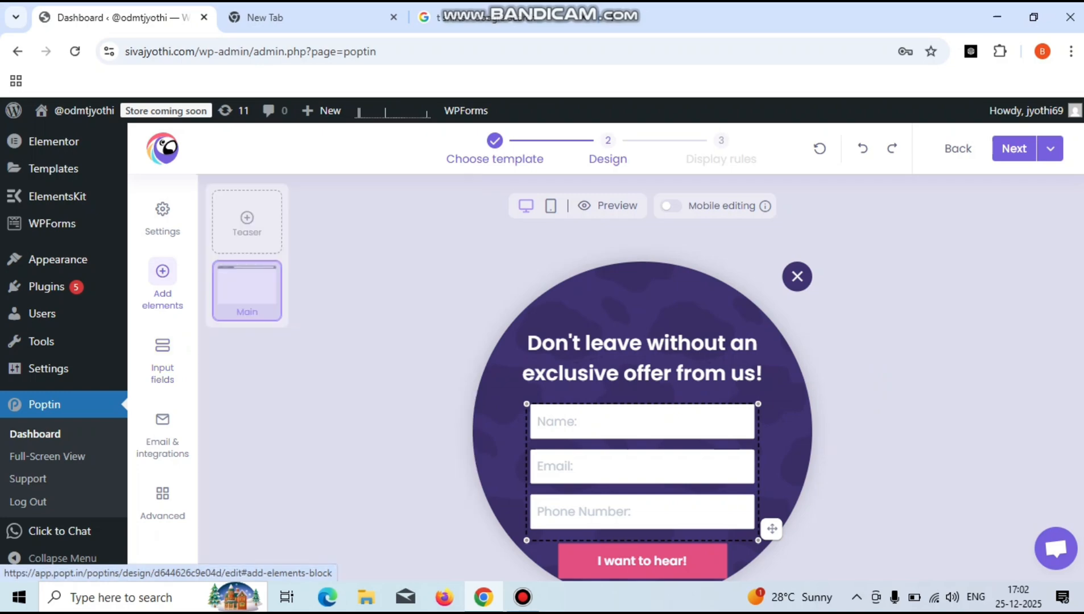
pyautogui.click(163, 355)
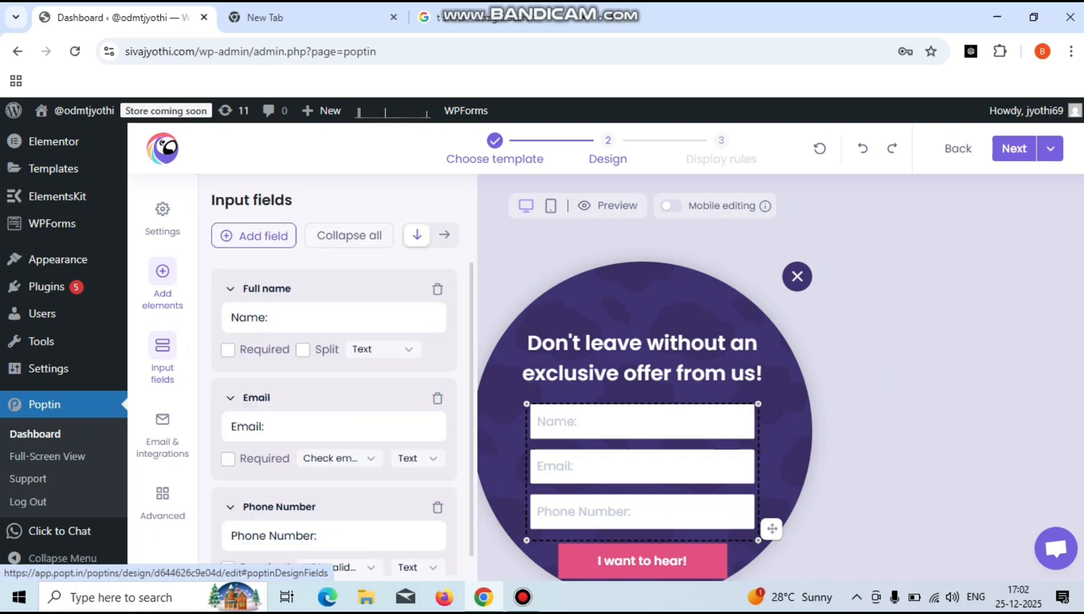
pyautogui.click(301, 318)
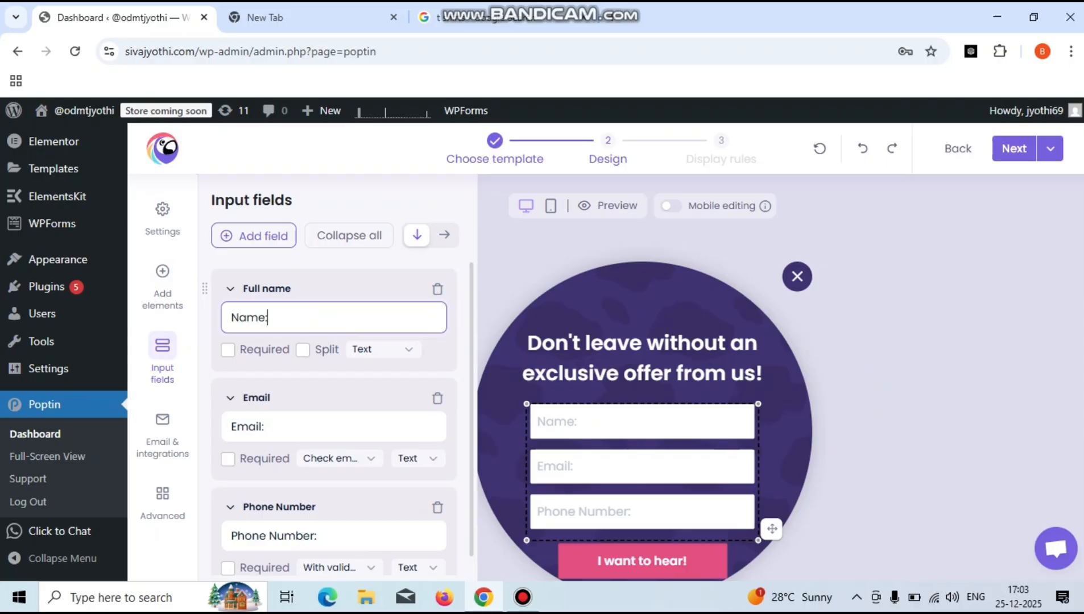
# - Tick Required for Full name, Email and Phone Number, then close the field settings
pyautogui.click(228, 350)
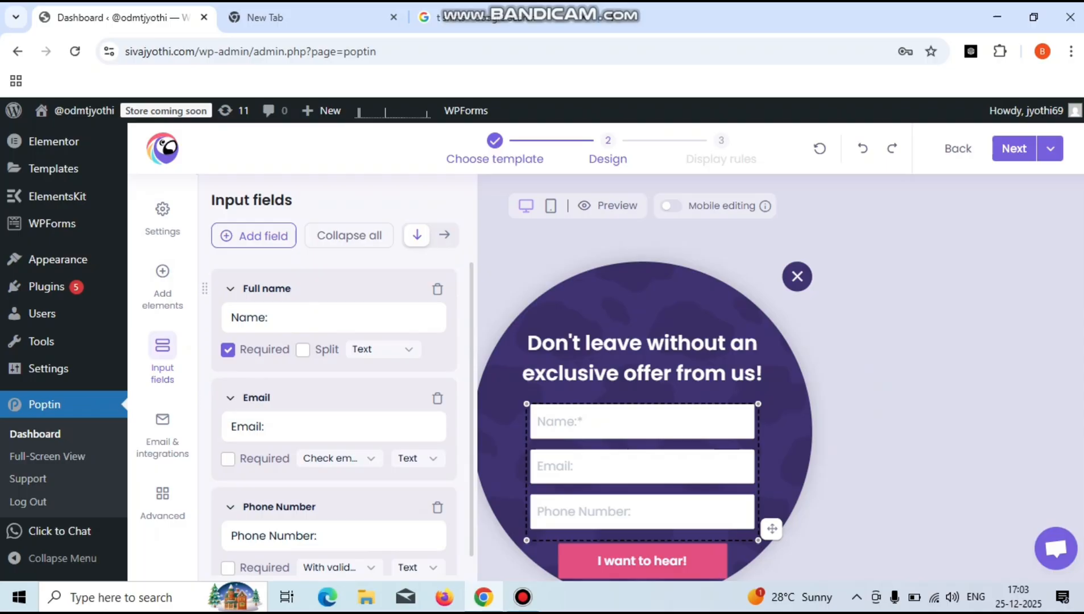
pyautogui.click(228, 350)
pyautogui.click(229, 350)
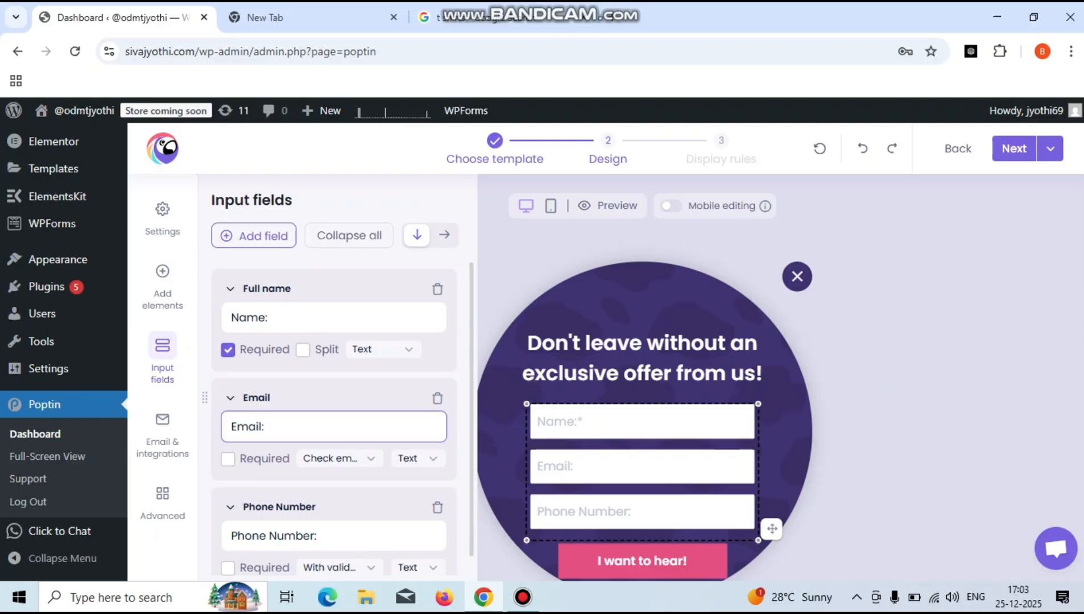
pyautogui.click(228, 459)
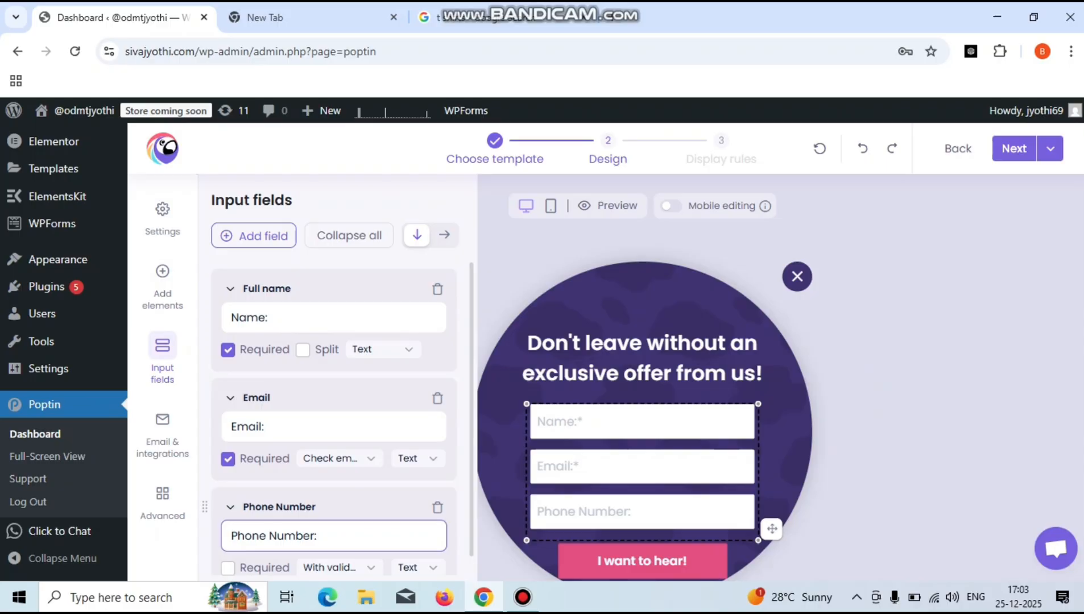
pyautogui.click(228, 568)
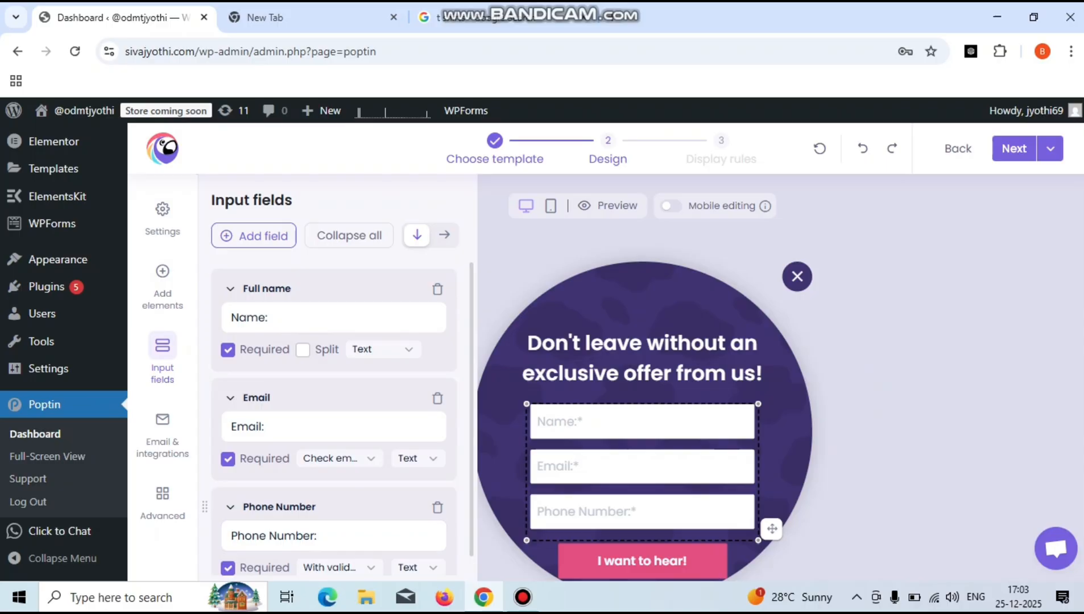
pyautogui.click(227, 568)
pyautogui.click(227, 568)
pyautogui.click(642, 467)
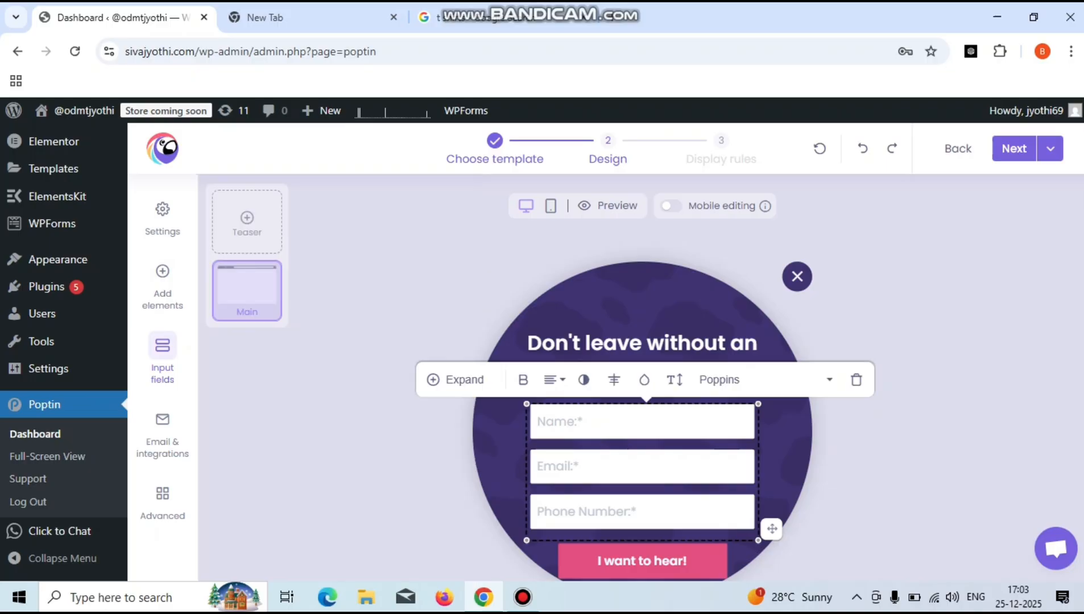
# - Drag the three-field form block slightly up and right, then select it and the heading to review
pyautogui.moveTo(772, 529)
pyautogui.mouseDown()
pyautogui.moveTo(758, 487)
pyautogui.moveTo(777, 522)
pyautogui.mouseUp()
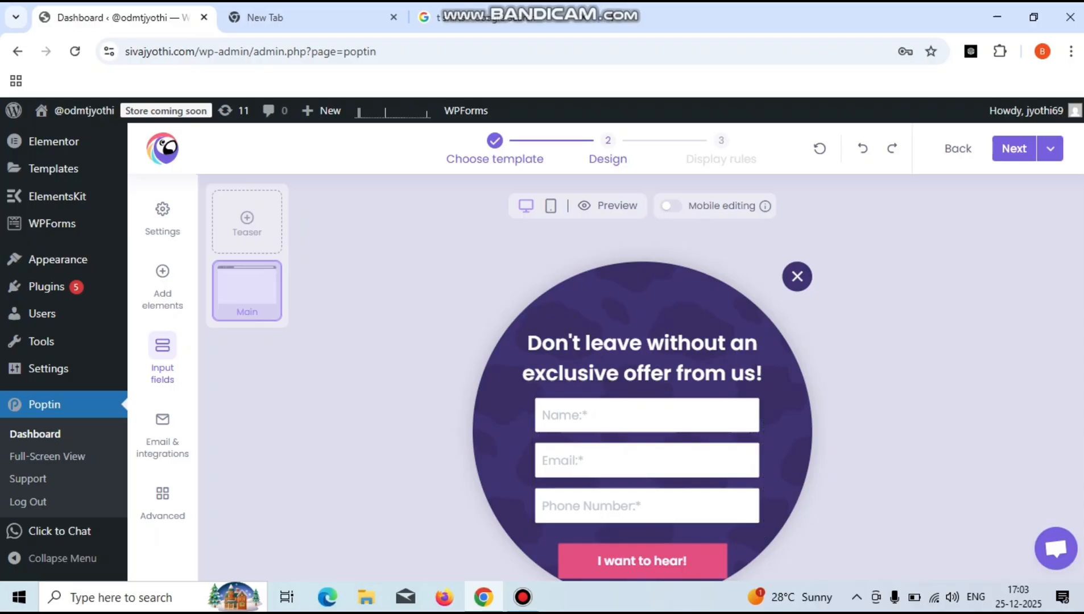
pyautogui.click(647, 461)
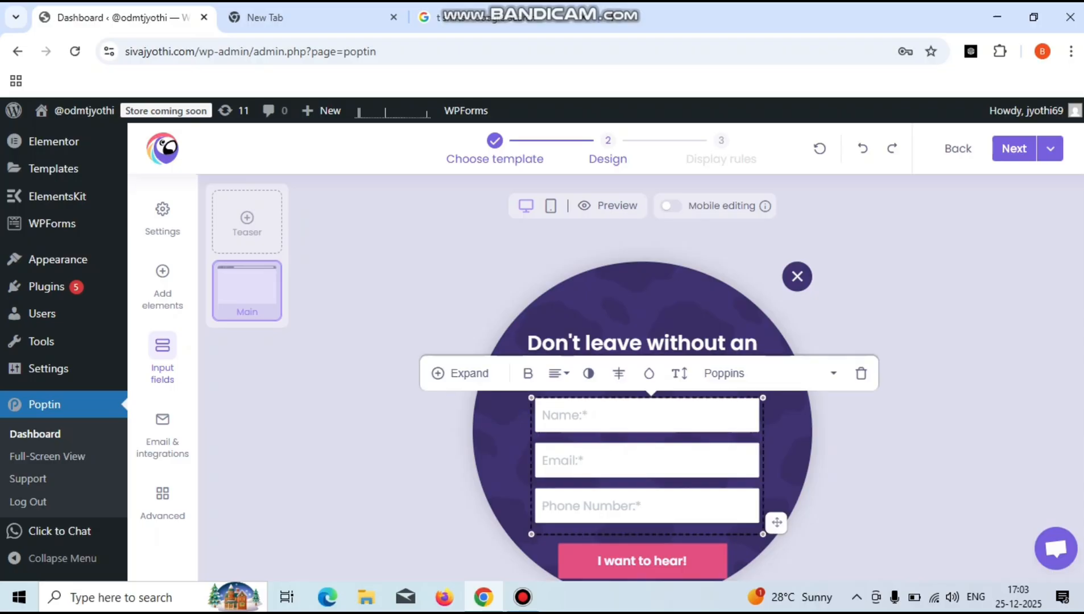
pyautogui.click(646, 461)
pyautogui.click(647, 460)
pyautogui.click(642, 344)
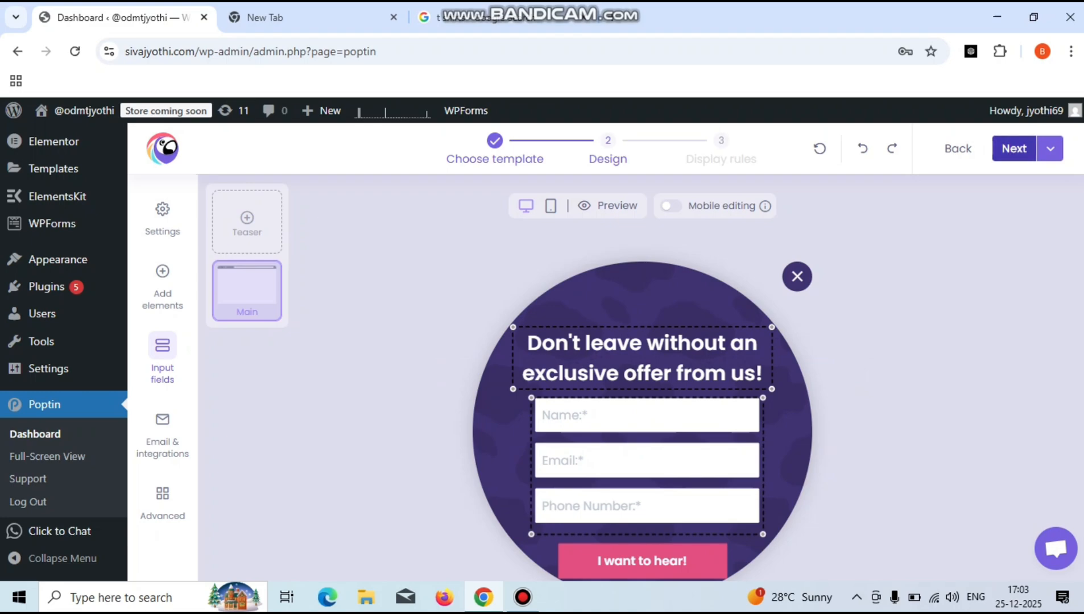
# - Go to Display rules and change the Time Delay from 5 to 2 seconds, kept per page
pyautogui.click(1015, 148)
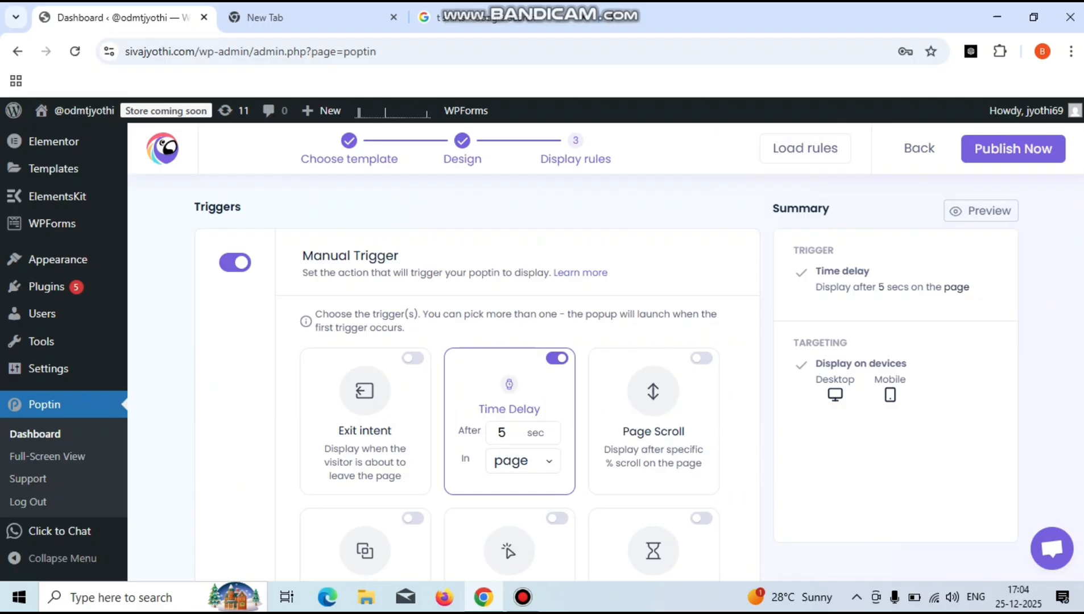
pyautogui.scroll(-7, 477, 375)
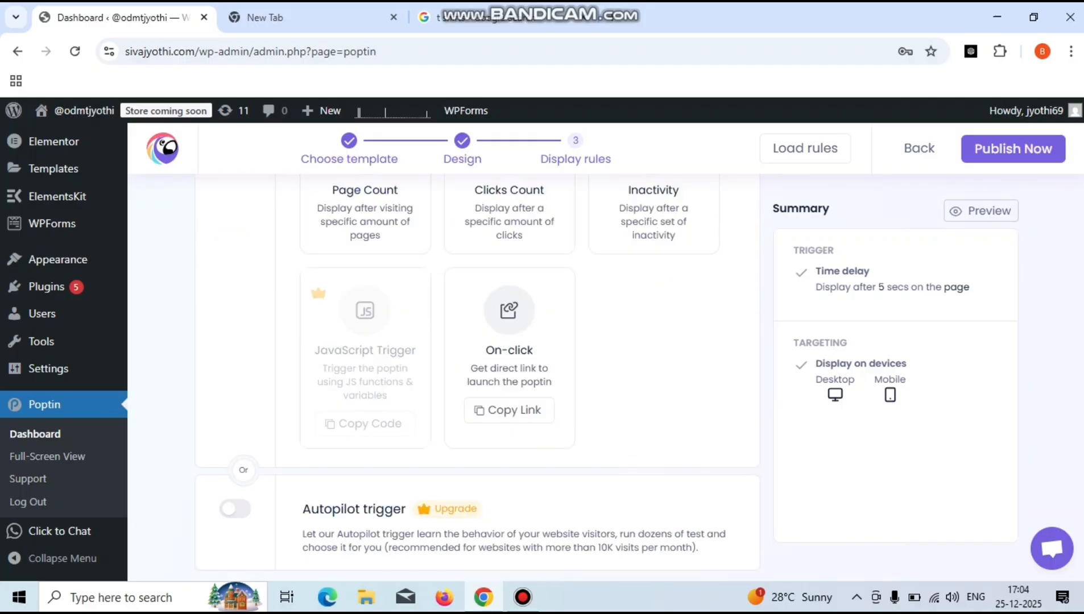
pyautogui.scroll(7, 478, 376)
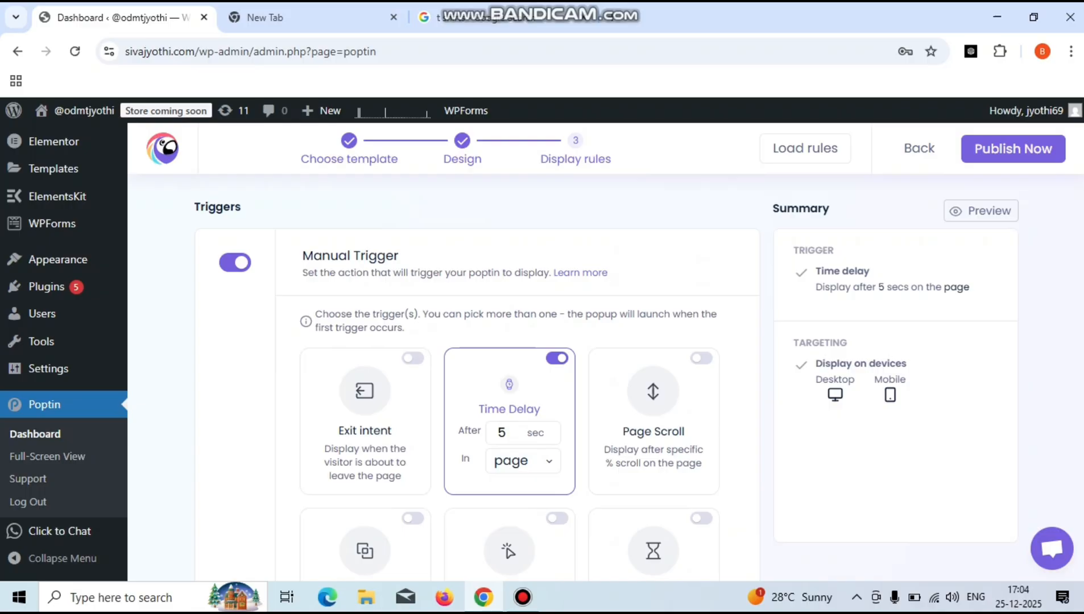
pyautogui.click(523, 461)
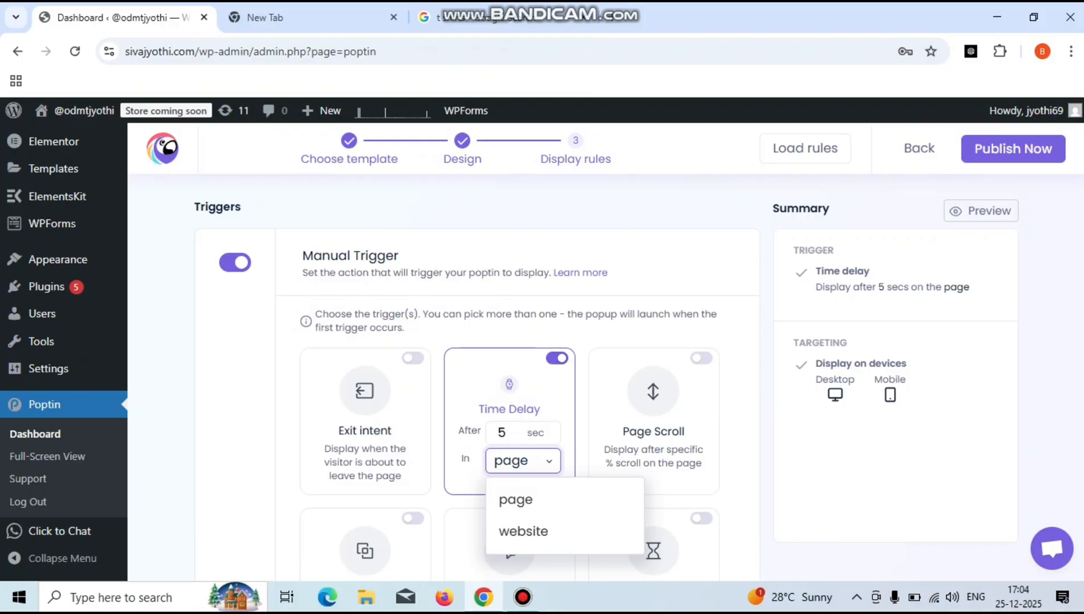
pyautogui.click(507, 433)
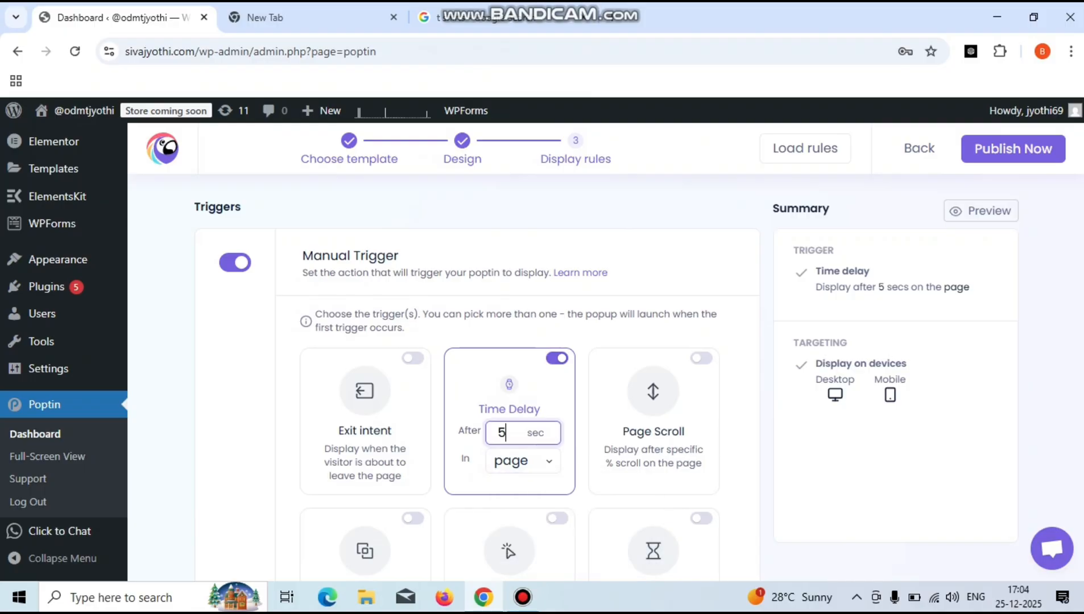
pyautogui.press('BackSpace')
pyautogui.write('2')
pyautogui.click(523, 460)
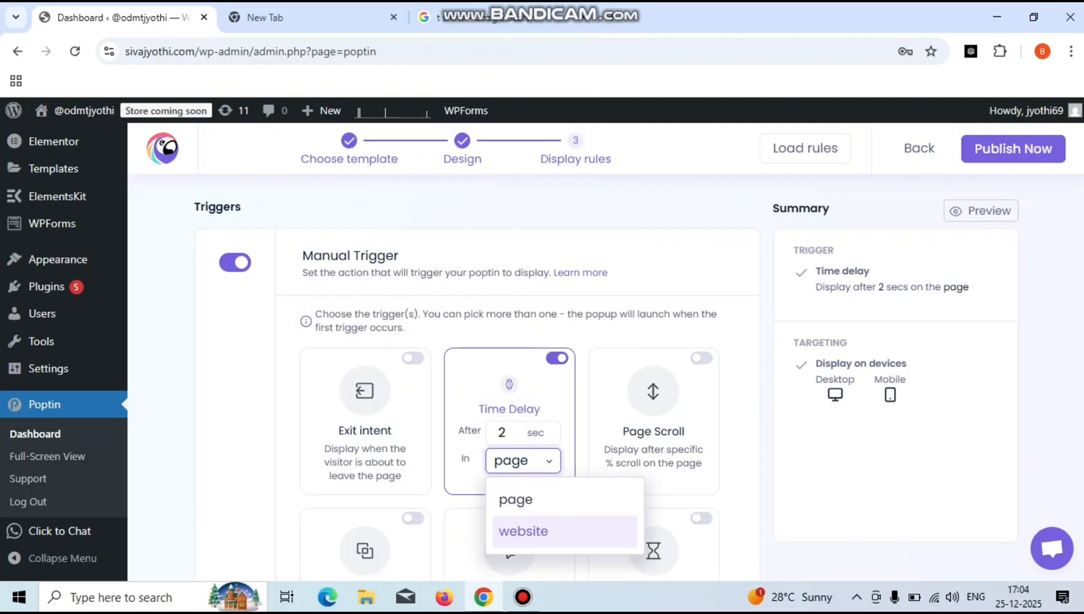
pyautogui.click(523, 461)
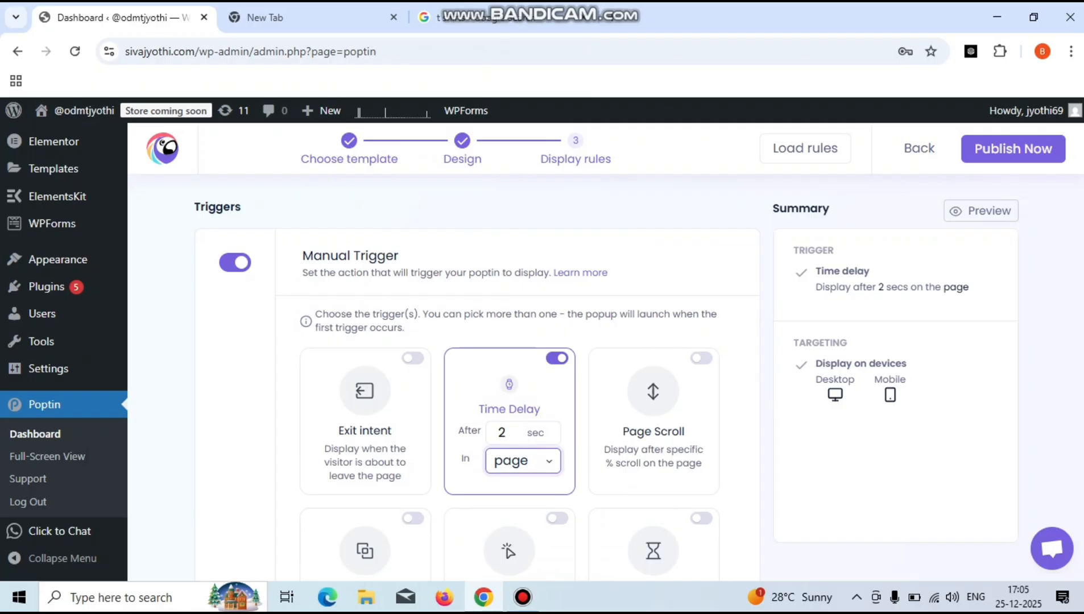
# - Enable the Page Scroll trigger alongside the time delay
pyautogui.click(702, 358)
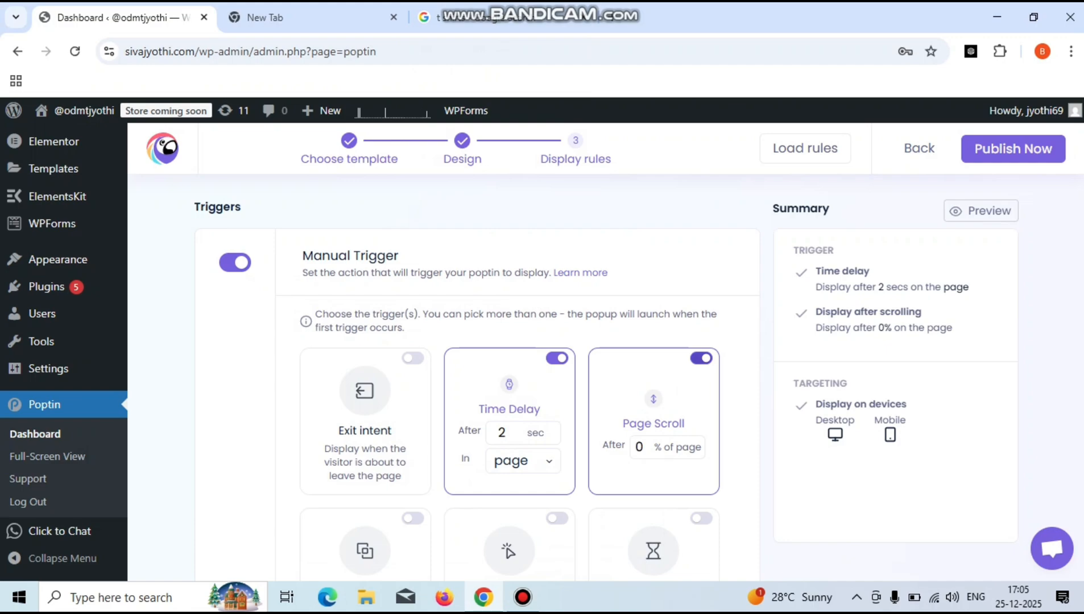
pyautogui.scroll(-6, 476, 375)
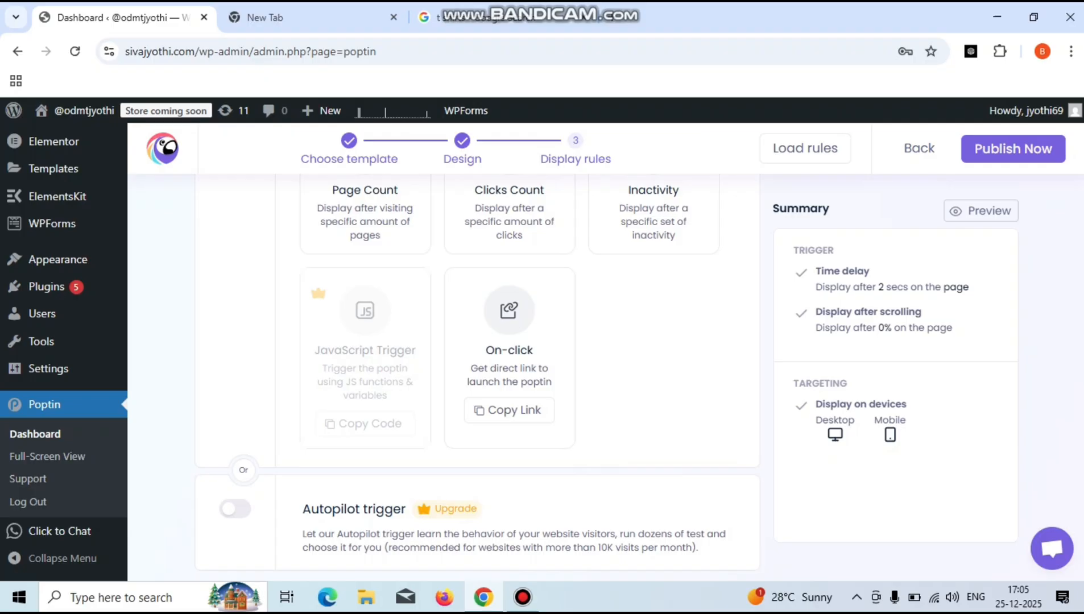
pyautogui.scroll(6, 478, 375)
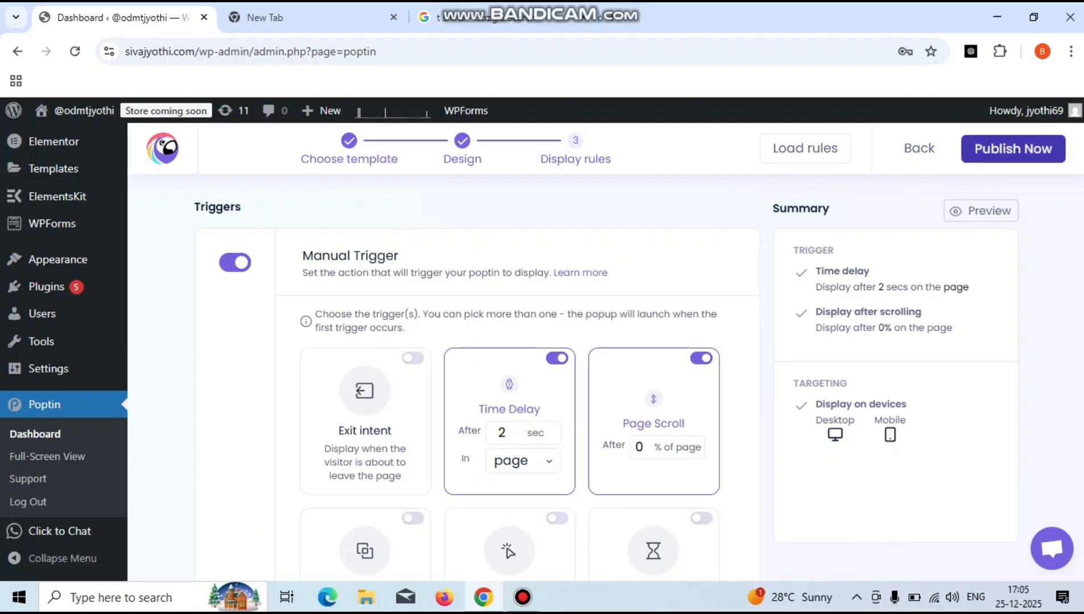
# - Publish popup 'b', return to the Popups dashboard, and open the live site via Visit Site
pyautogui.click(1013, 148)
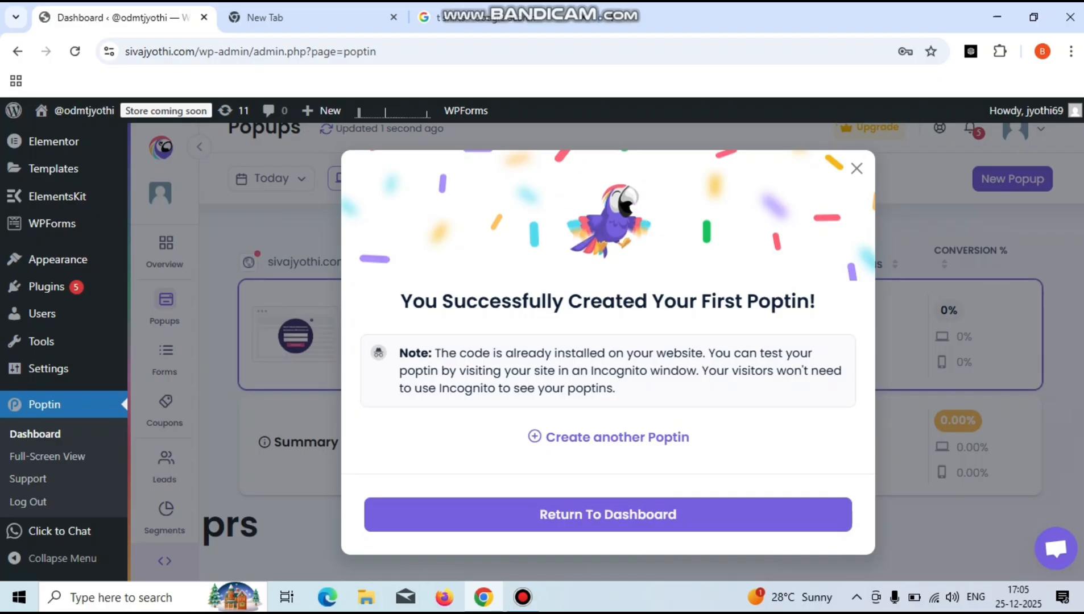
pyautogui.click(857, 169)
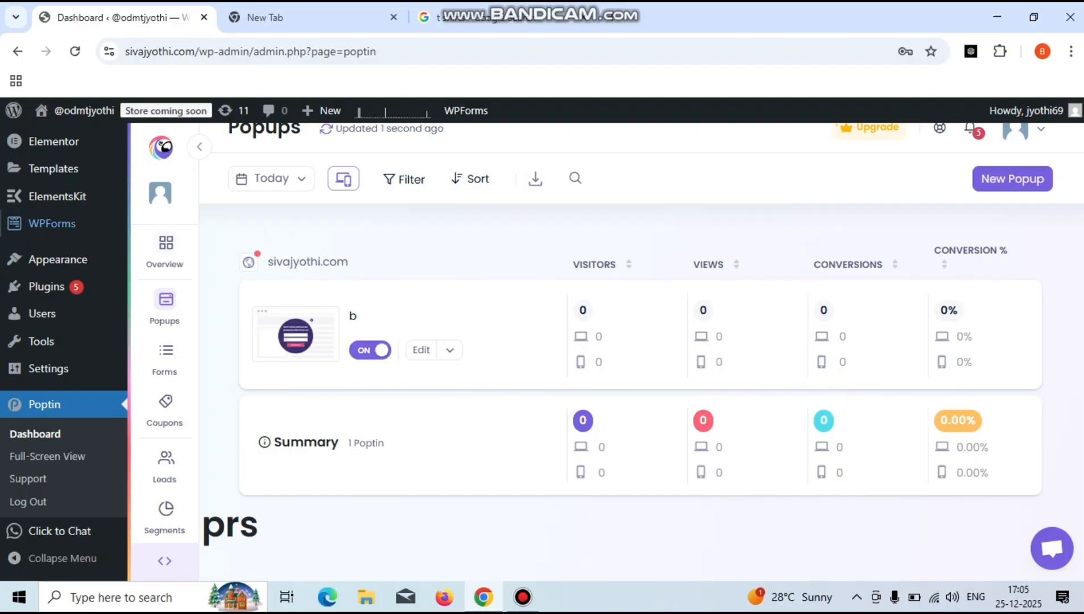
pyautogui.moveTo(53, 223)
pyautogui.moveTo(75, 111)
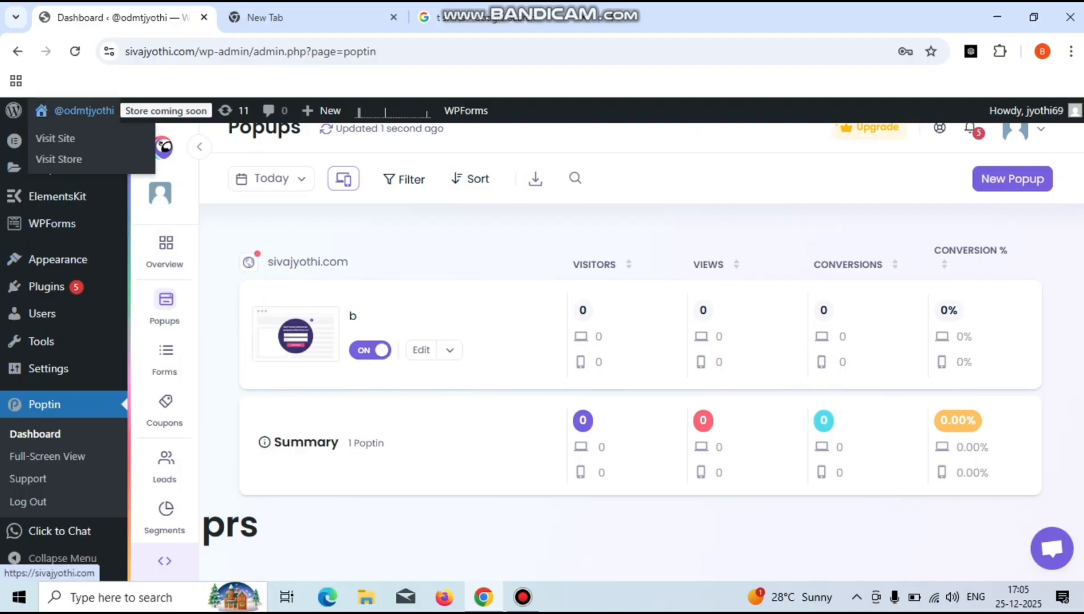
pyautogui.click(55, 139)
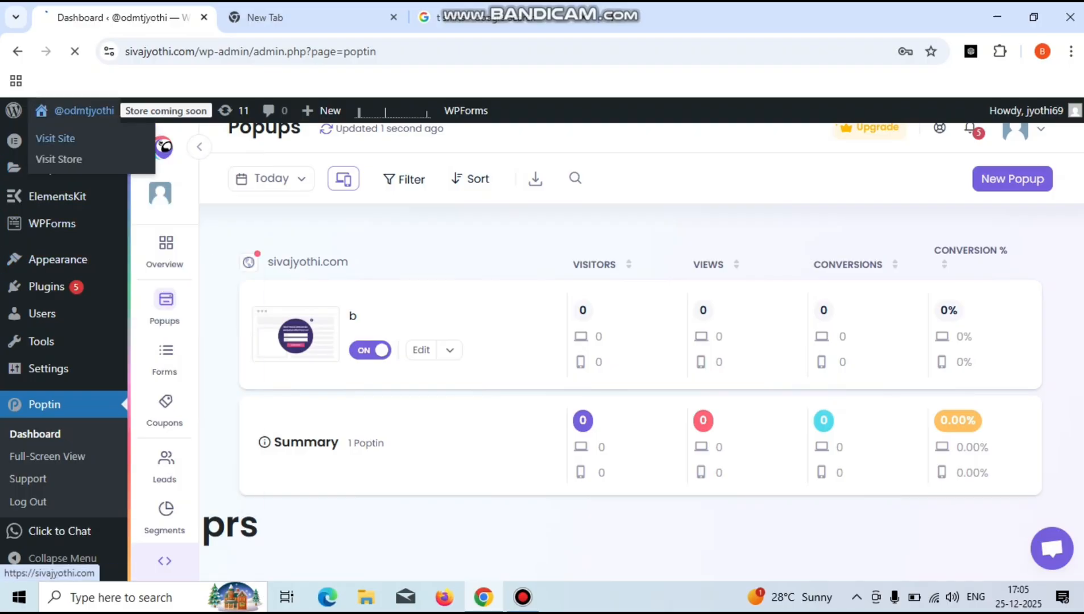